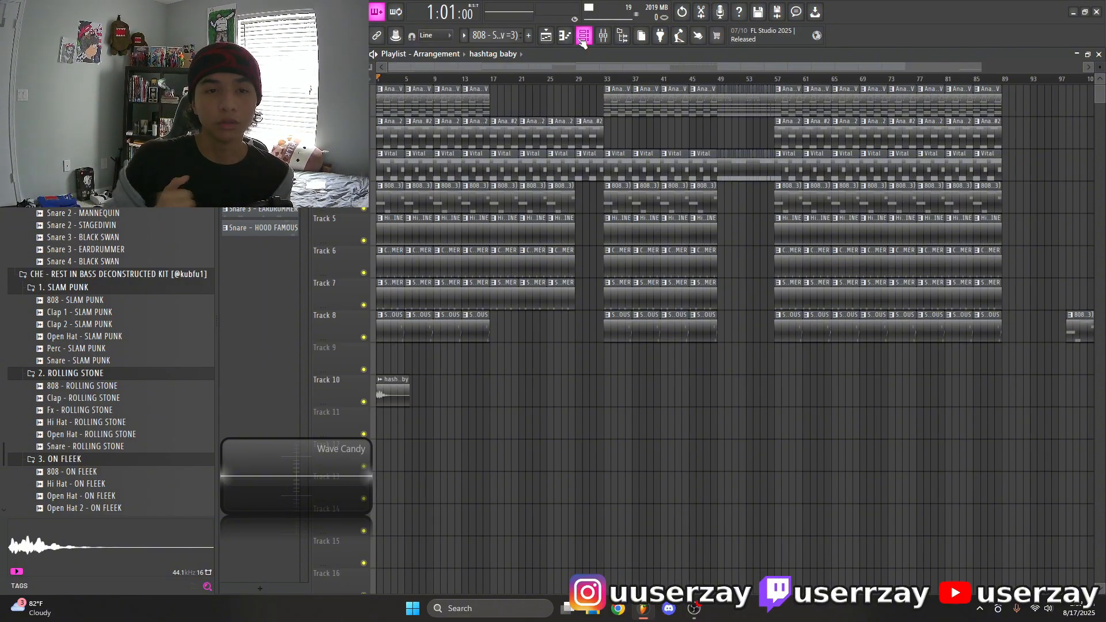
# Bring up the channel rack and browse the drum kit's snare, hi-hat, percussion and clap samples
pyautogui.click(582, 37)
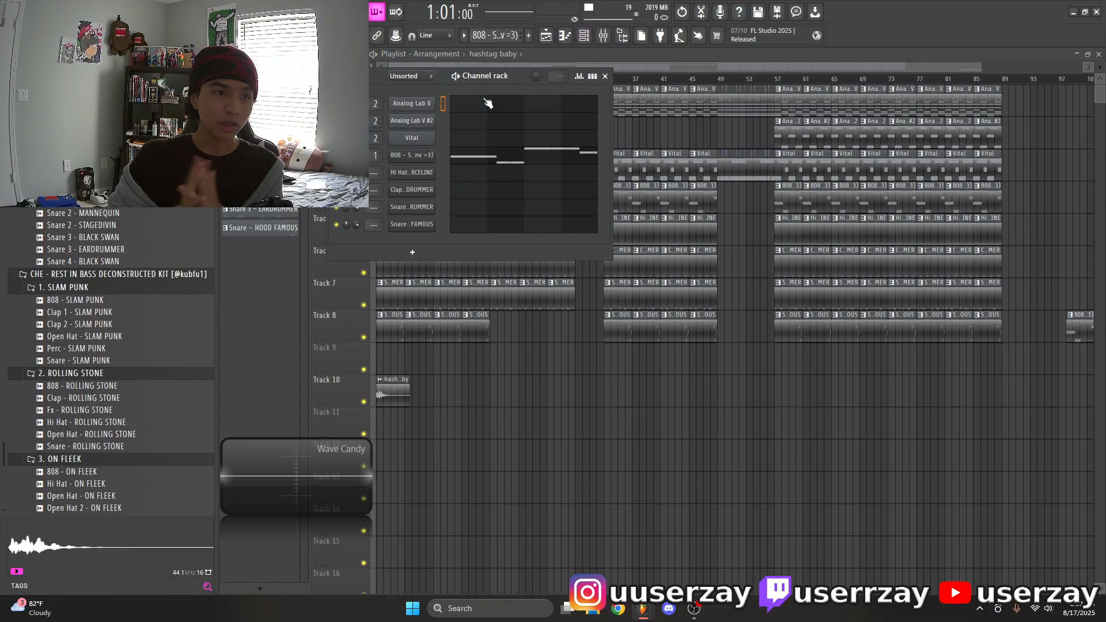
pyautogui.scroll(8, 152, 261)
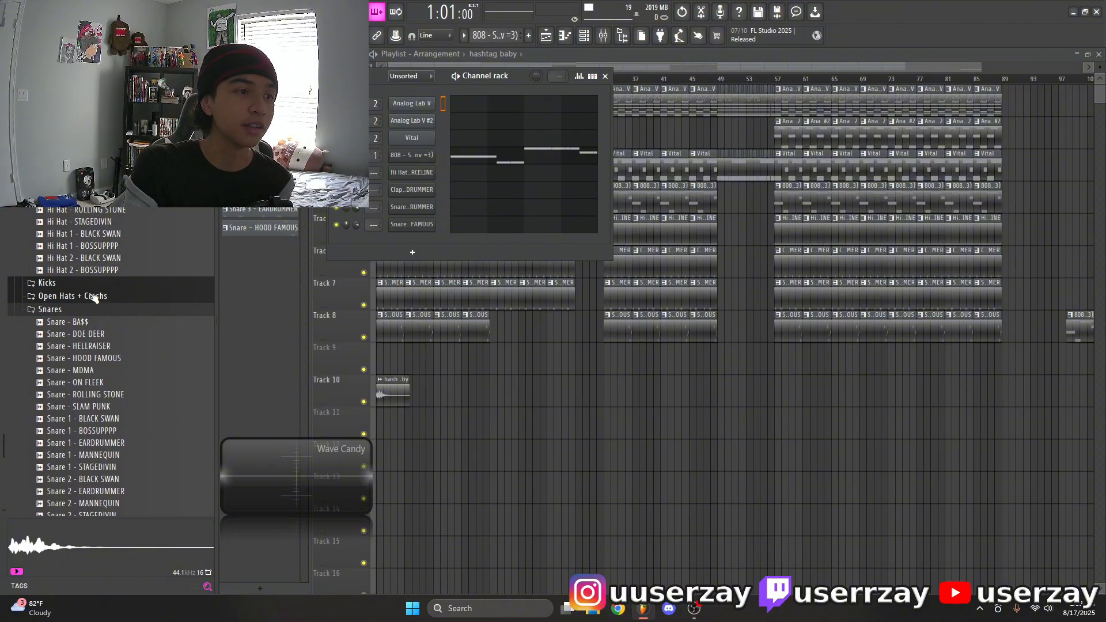
pyautogui.scroll(6, 94, 295)
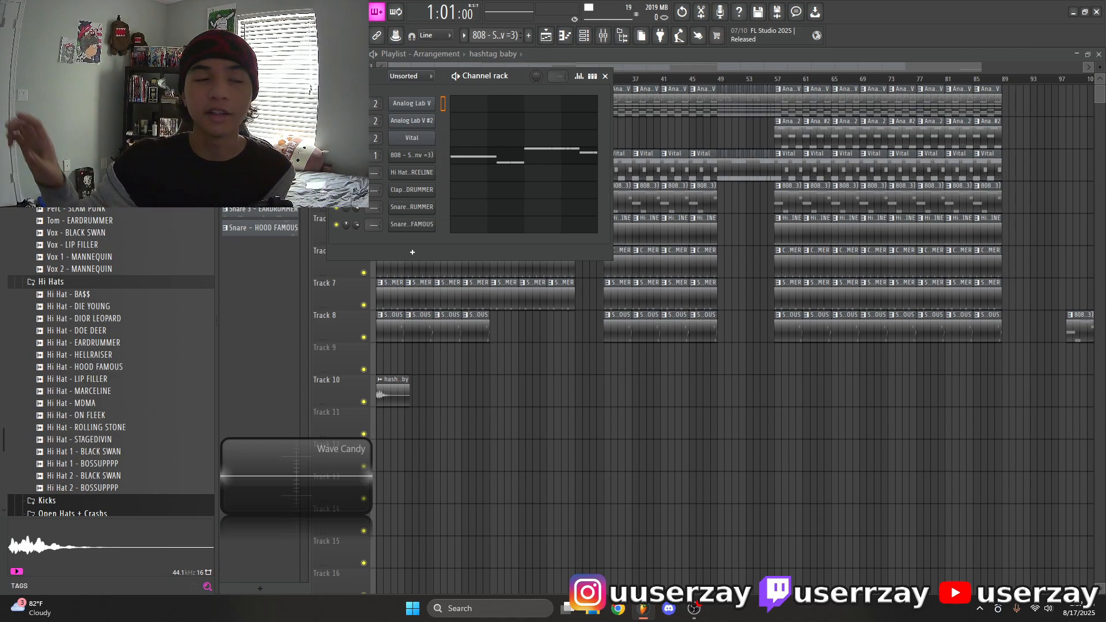
pyautogui.scroll(8, 109, 362)
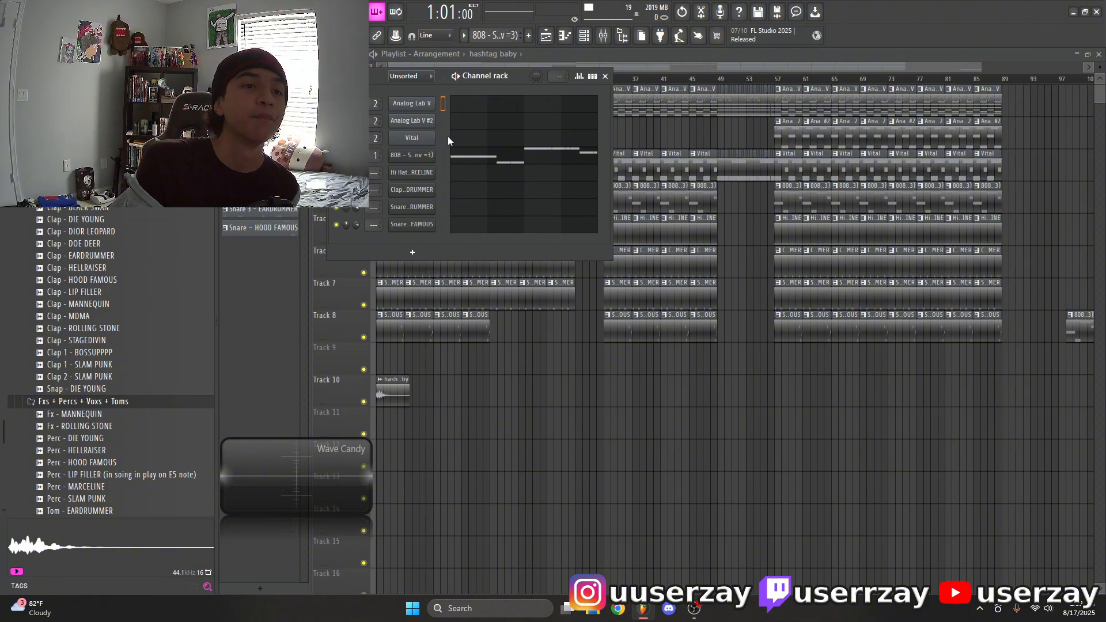
# Open the first Analog Lab V instrument and view its preset list around Trumpet Ensemble
pyautogui.click(411, 103)
pyautogui.click(691, 155)
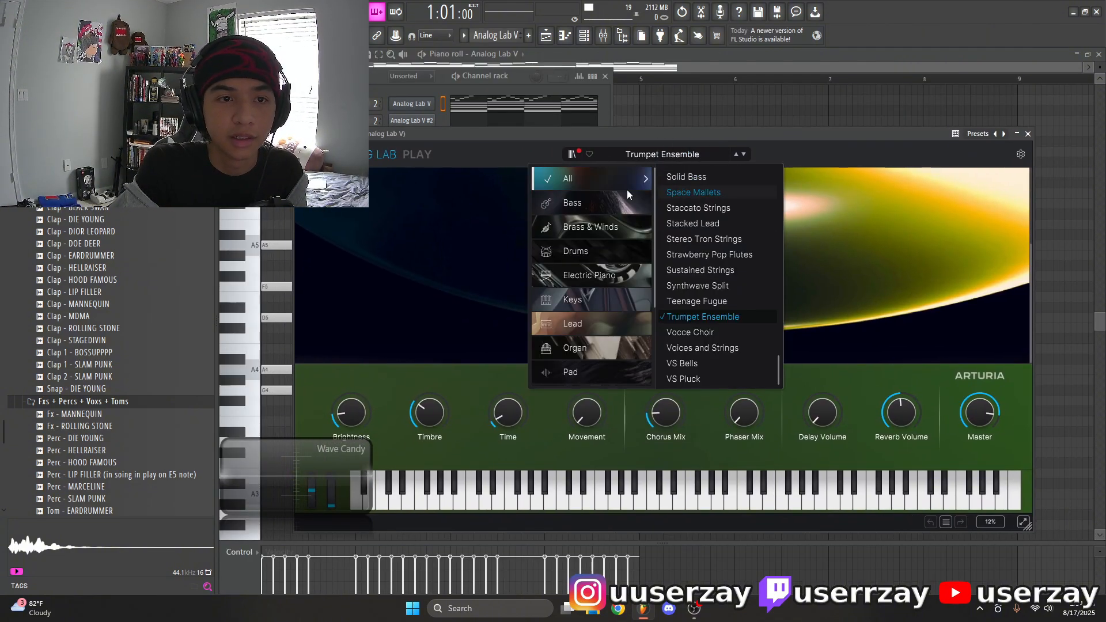
pyautogui.scroll(3, 731, 281)
pyautogui.scroll(-3, 710, 273)
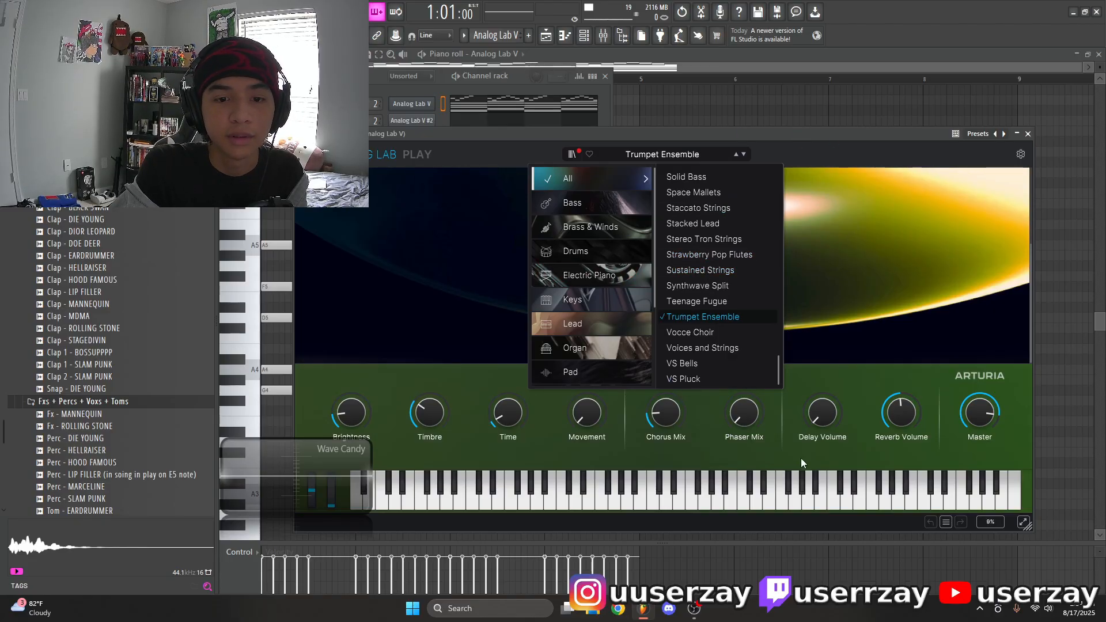
pyautogui.click(1028, 134)
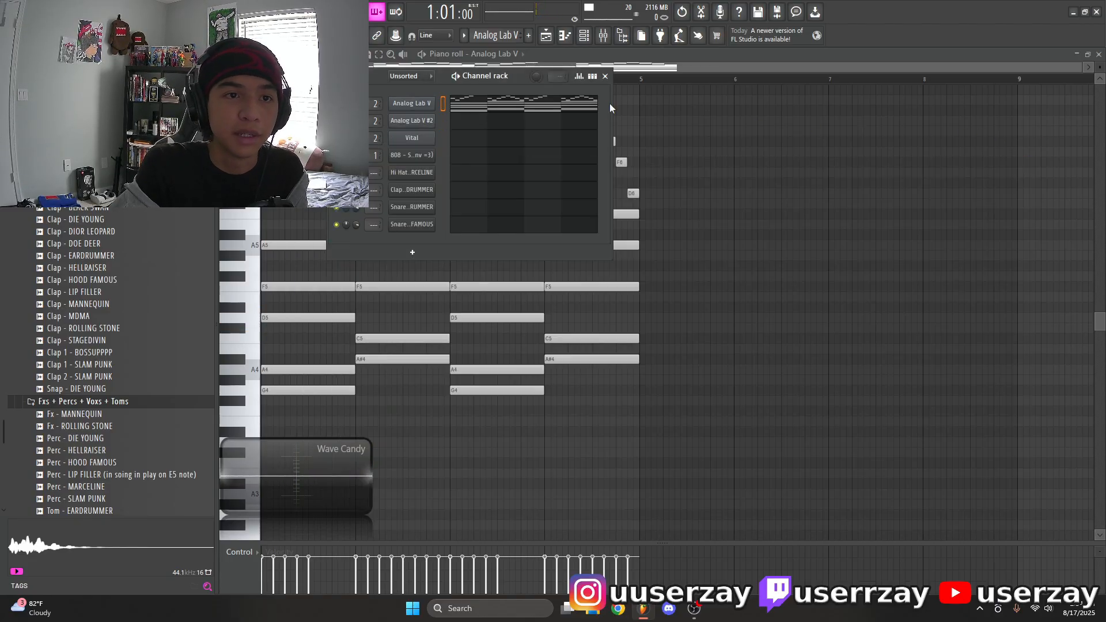
# Show the first Analog Lab V pattern's notes in the piano roll and play them back
pyautogui.press('F5')
pyautogui.click(599, 106)
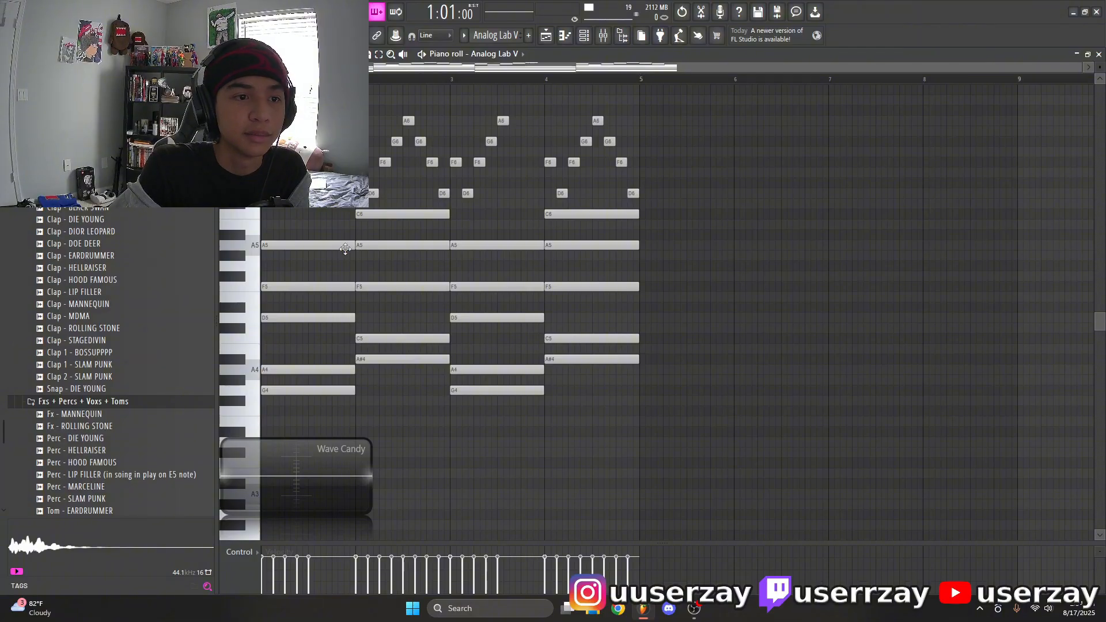
pyautogui.press('space')
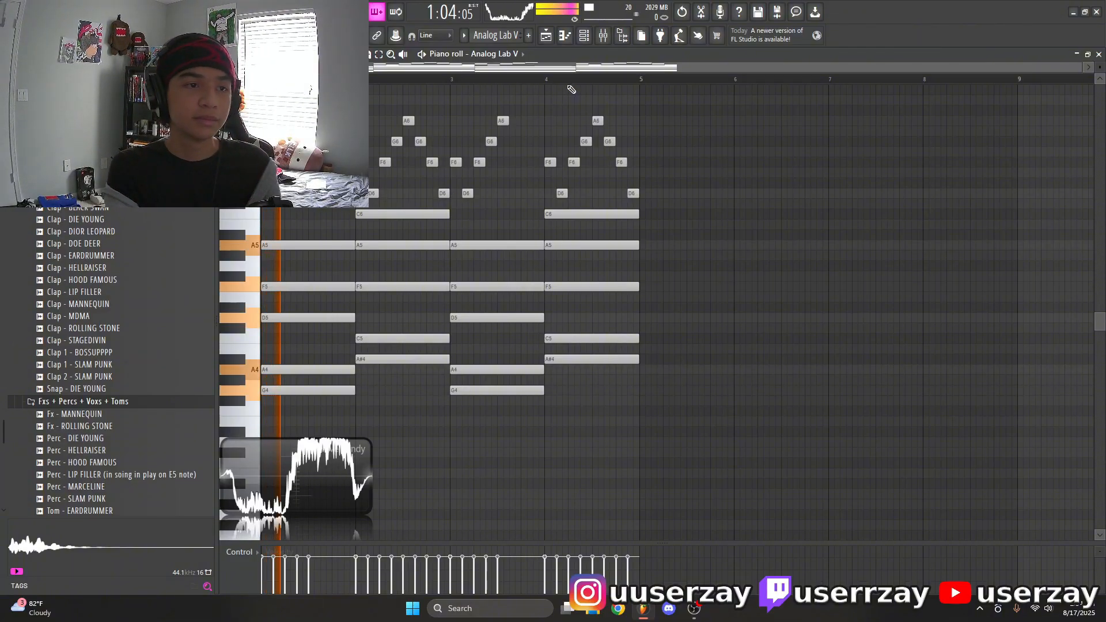
pyautogui.press('space')
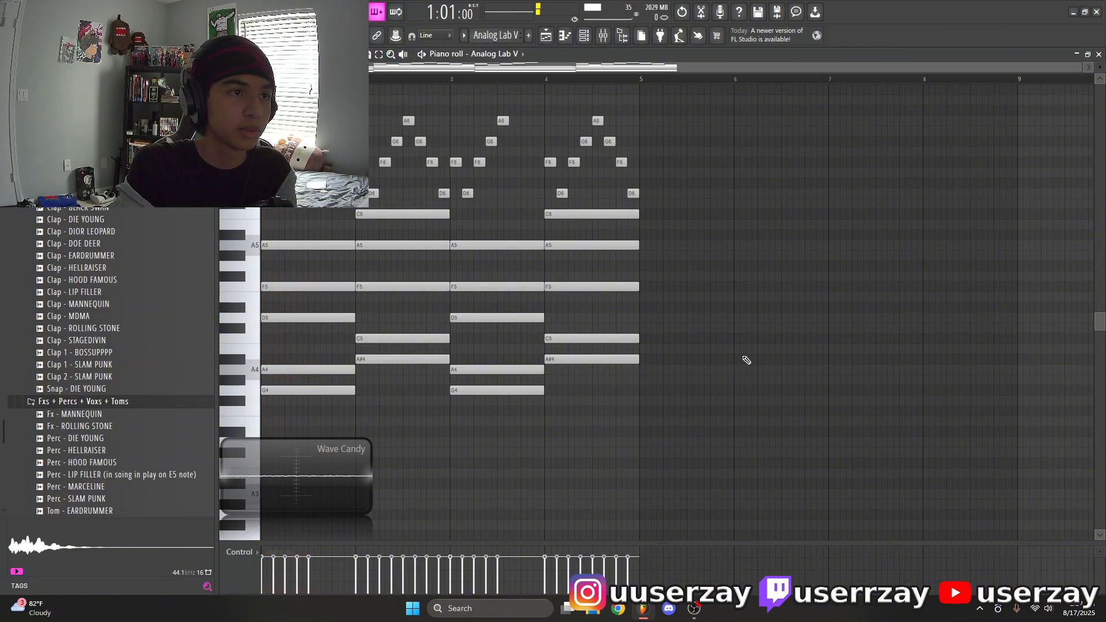
pyautogui.press('space')
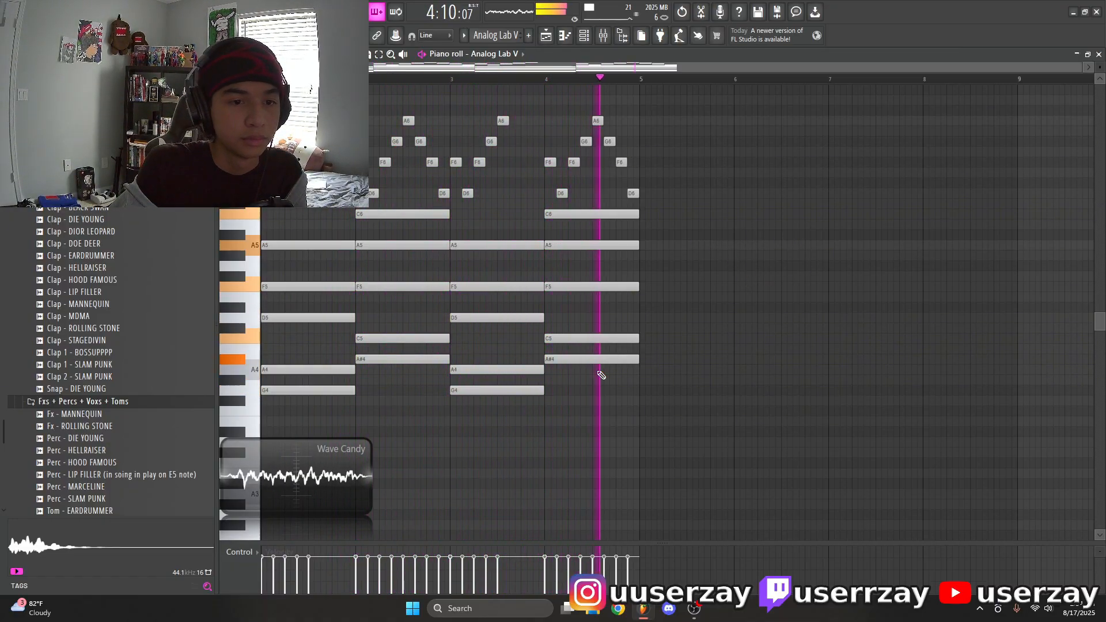
pyautogui.press('space')
# Open the Analog Lab V #2 instrument to show its Teenage Fugue preset and play back its melody
pyautogui.click(545, 35)
pyautogui.click(545, 35)
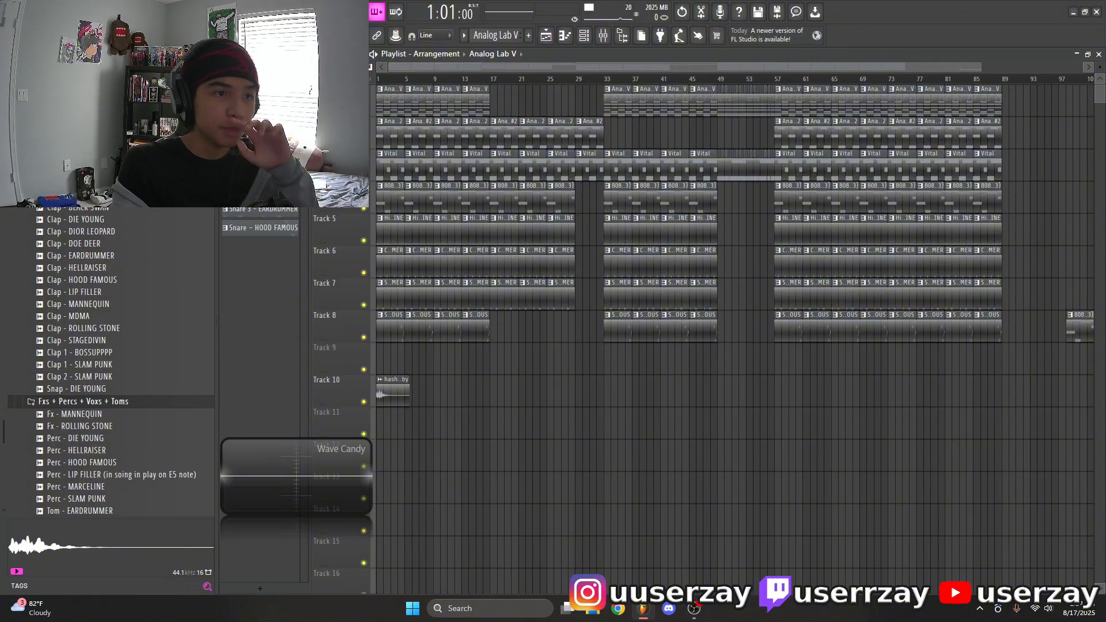
pyautogui.click(584, 35)
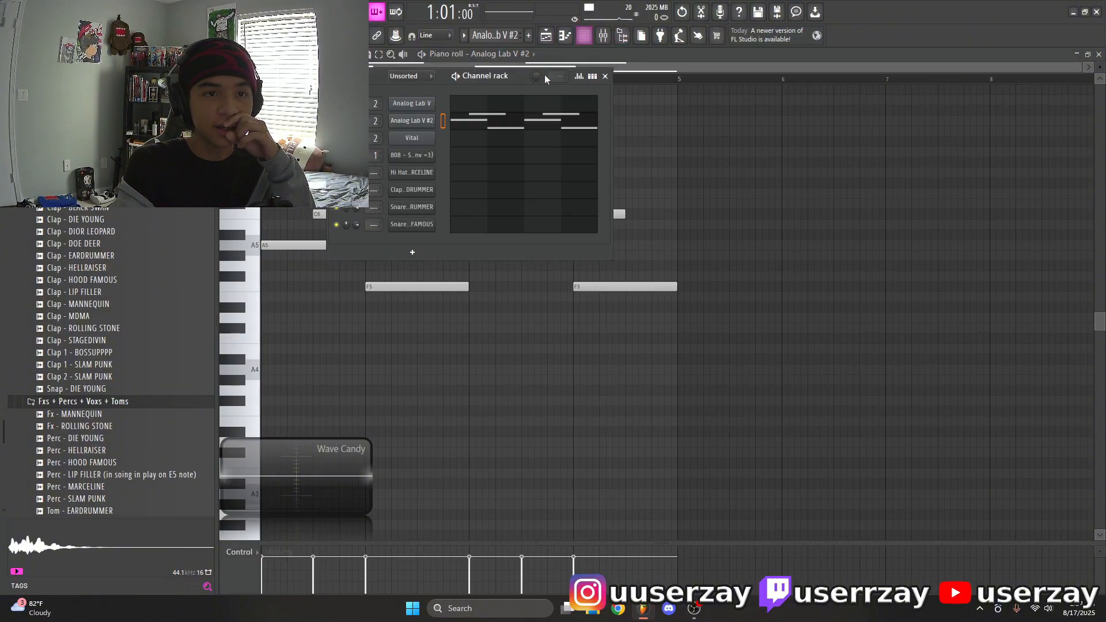
pyautogui.click(411, 120)
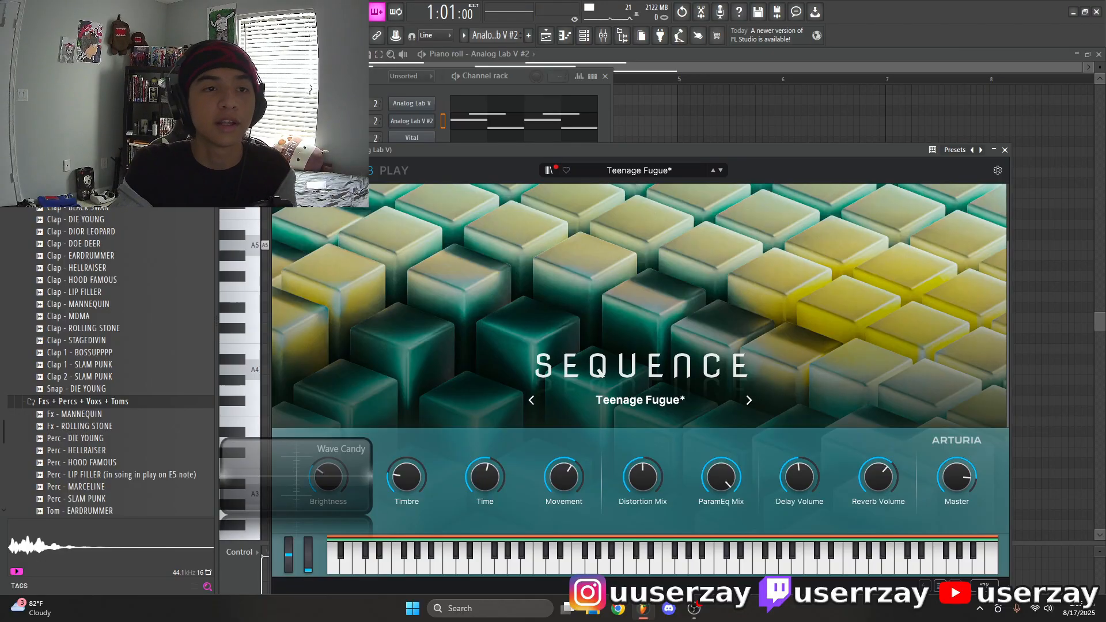
pyautogui.click(728, 551)
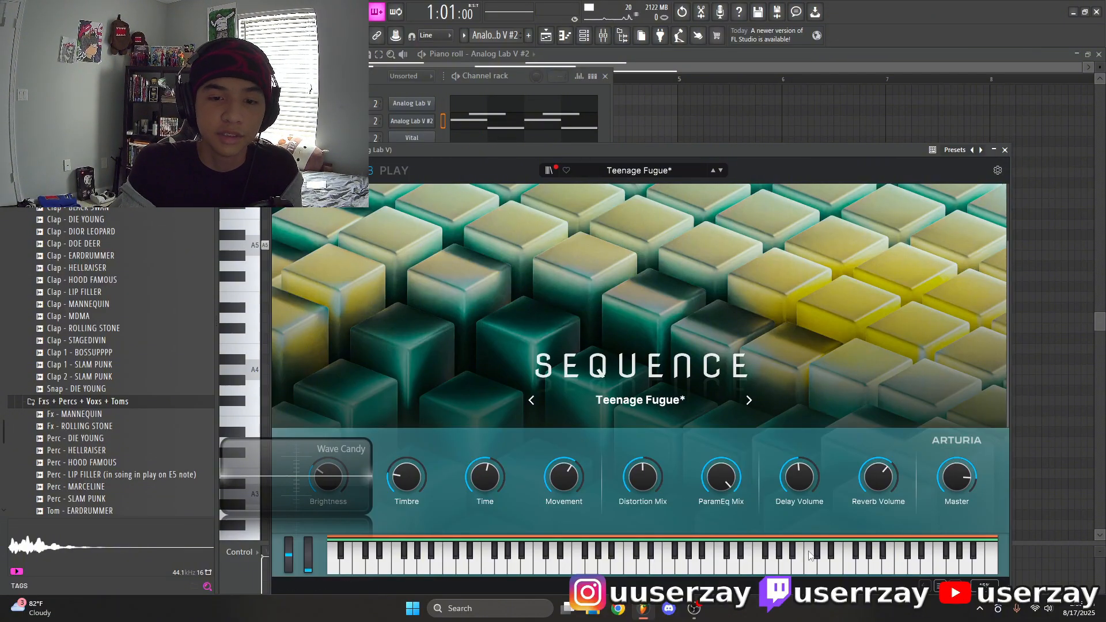
pyautogui.click(483, 128)
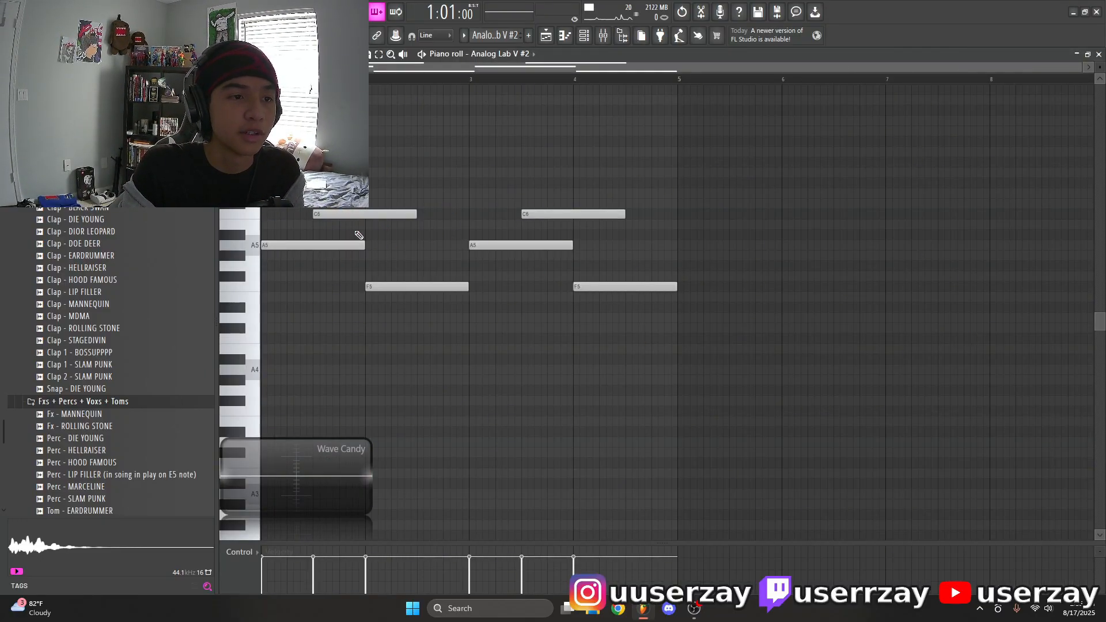
pyautogui.press('space')
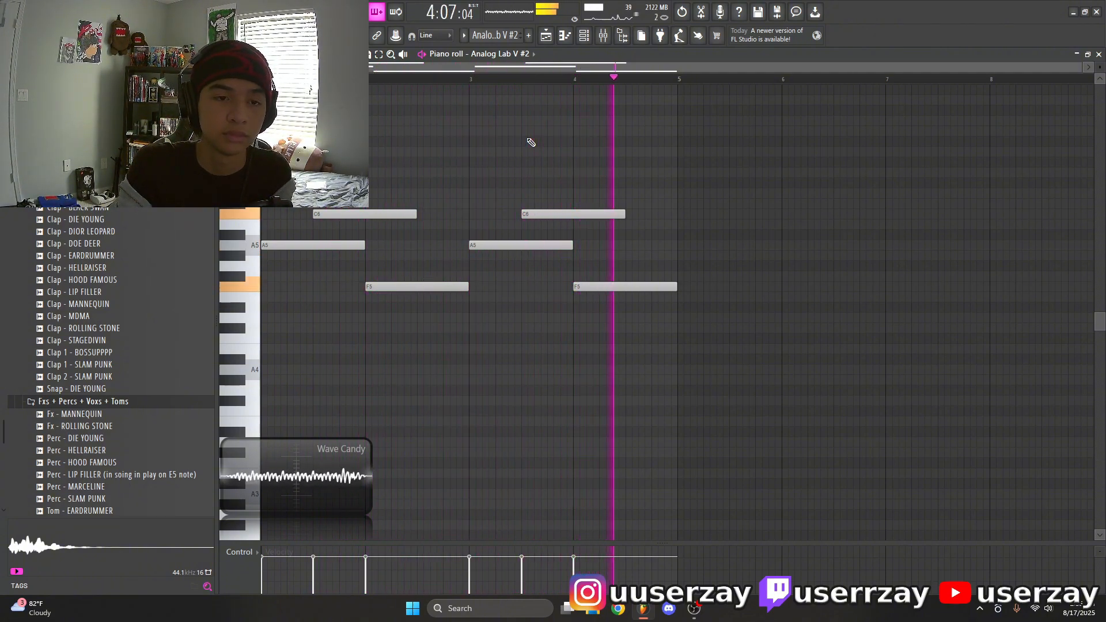
pyautogui.press('space')
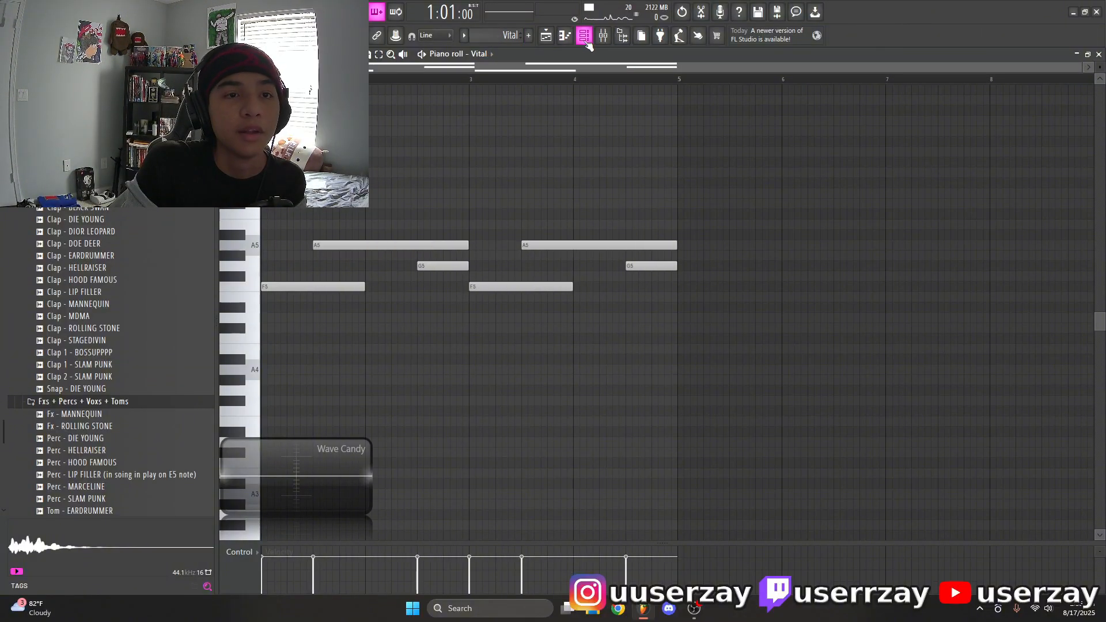
# Open the Vital instrument with the Moving Harmonics preset and view its preset browser
pyautogui.click(584, 37)
pyautogui.click(412, 137)
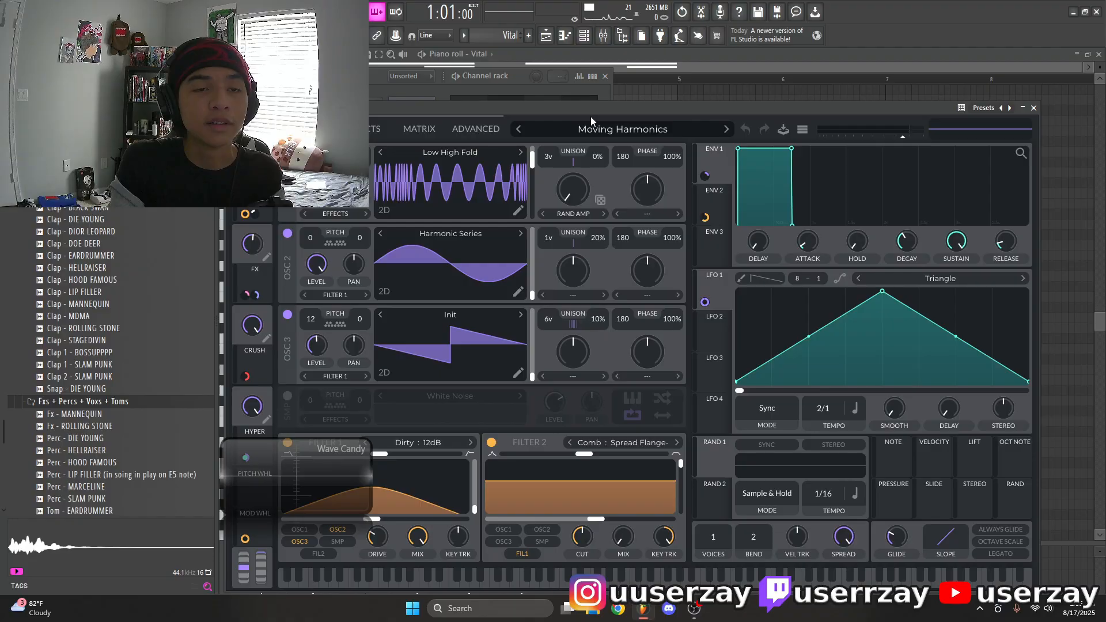
pyautogui.click(661, 129)
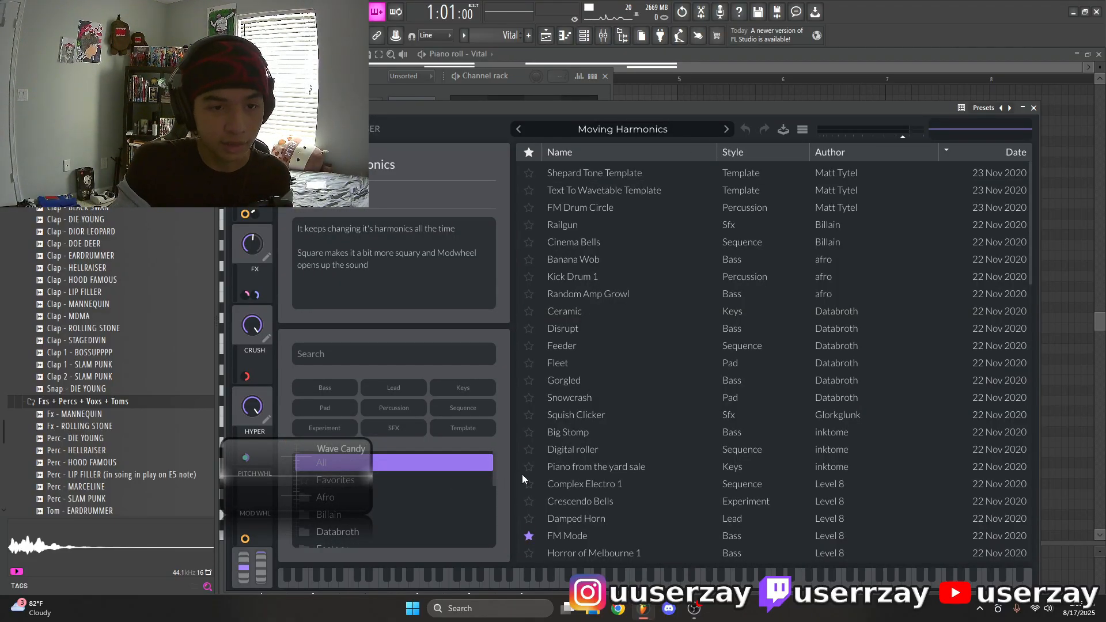
pyautogui.click(1034, 108)
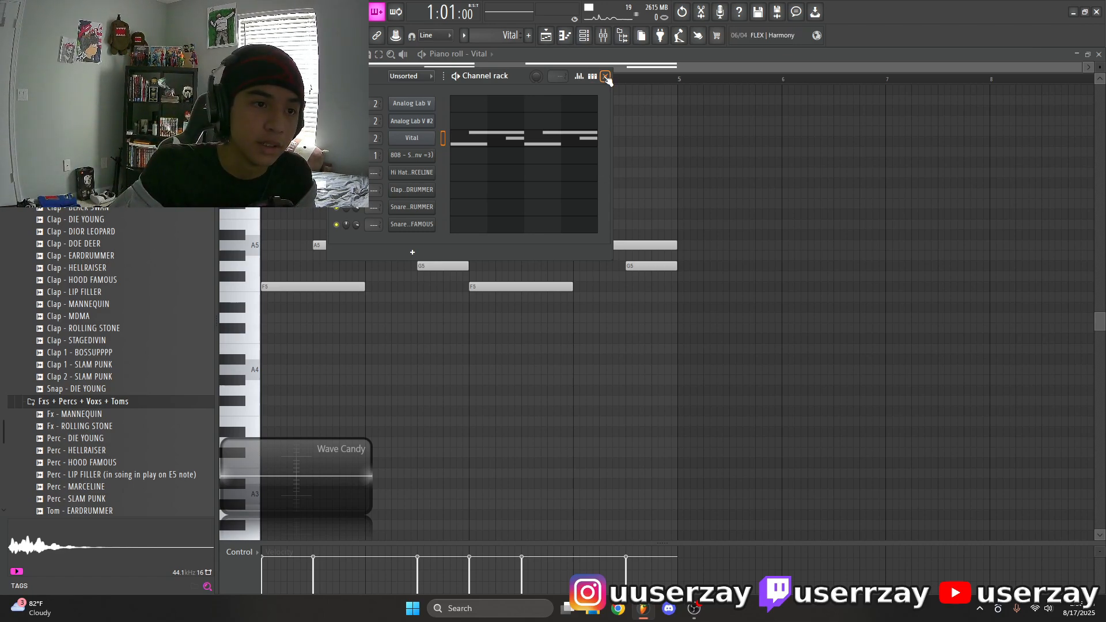
# Clear the channel rack from view and play back the Vital melody in the piano roll
pyautogui.click(554, 142)
pyautogui.click(560, 144)
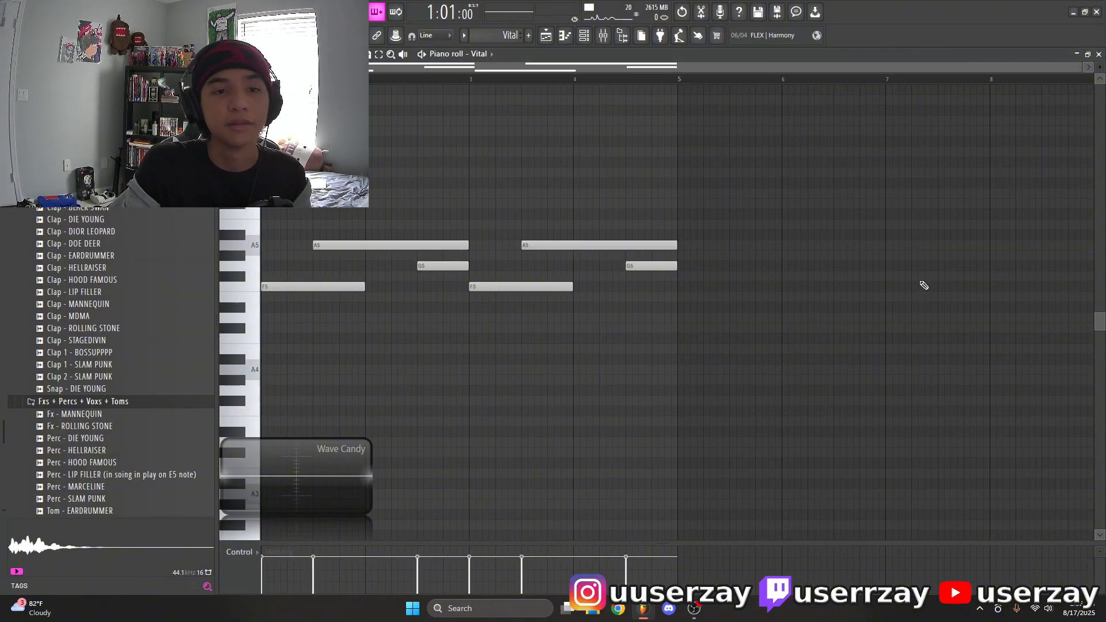
pyautogui.press('space')
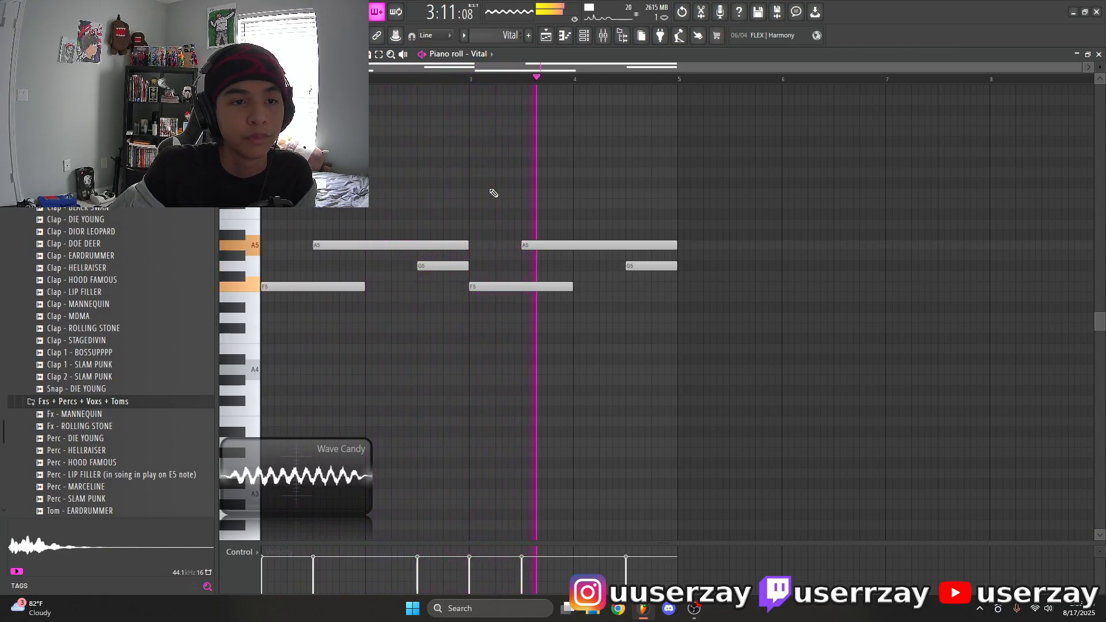
pyautogui.press('space')
# Try a D5 note in bar 3 of the Vital melody, extended to the start of the second long A5, and play it back
pyautogui.scroll(3, 726, 431)
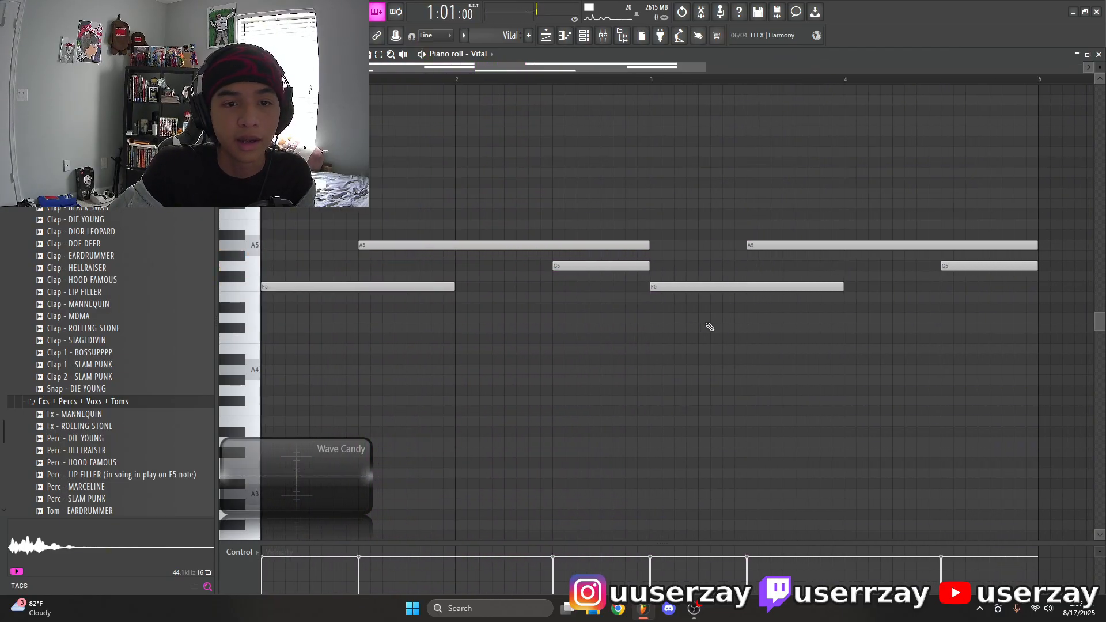
pyautogui.click(699, 320)
pyautogui.press('space')
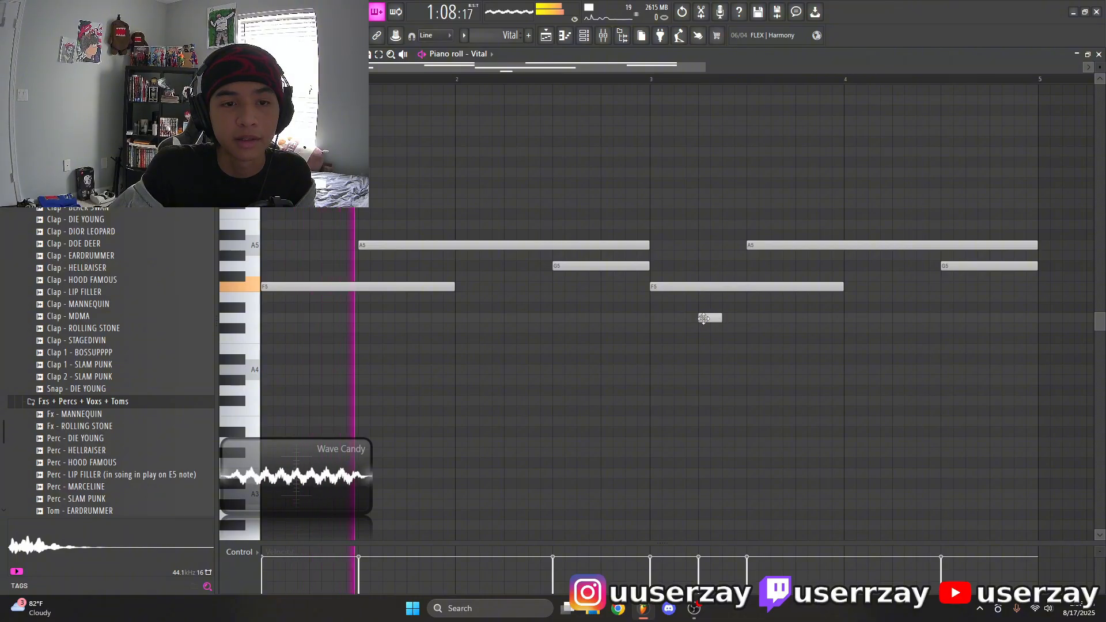
pyautogui.moveTo(714, 319); pyautogui.dragTo(749, 320)
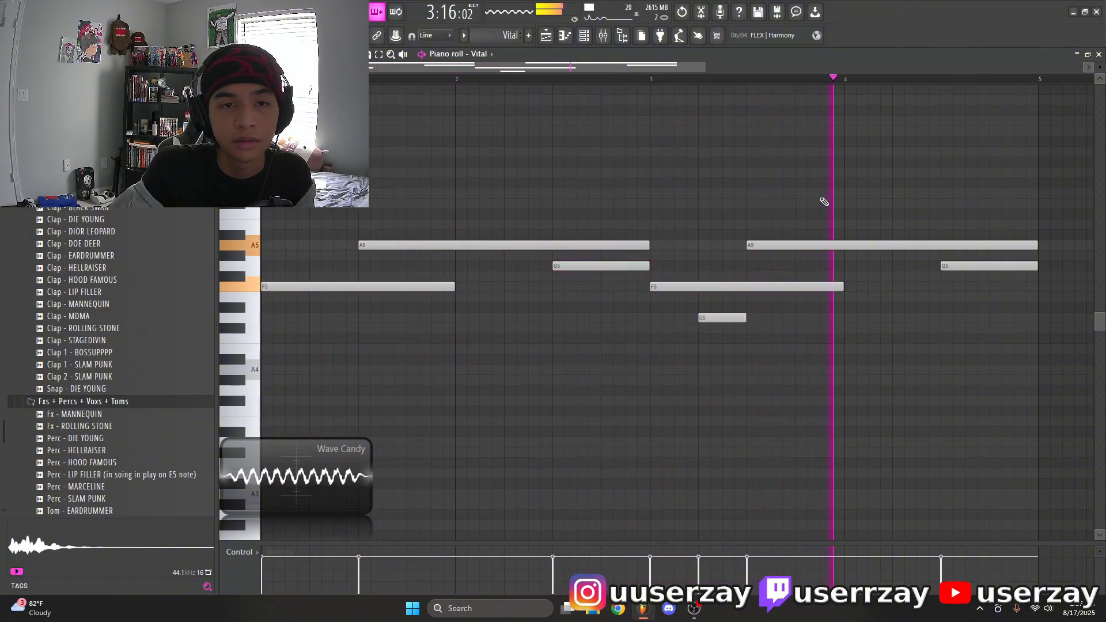
pyautogui.press('space')
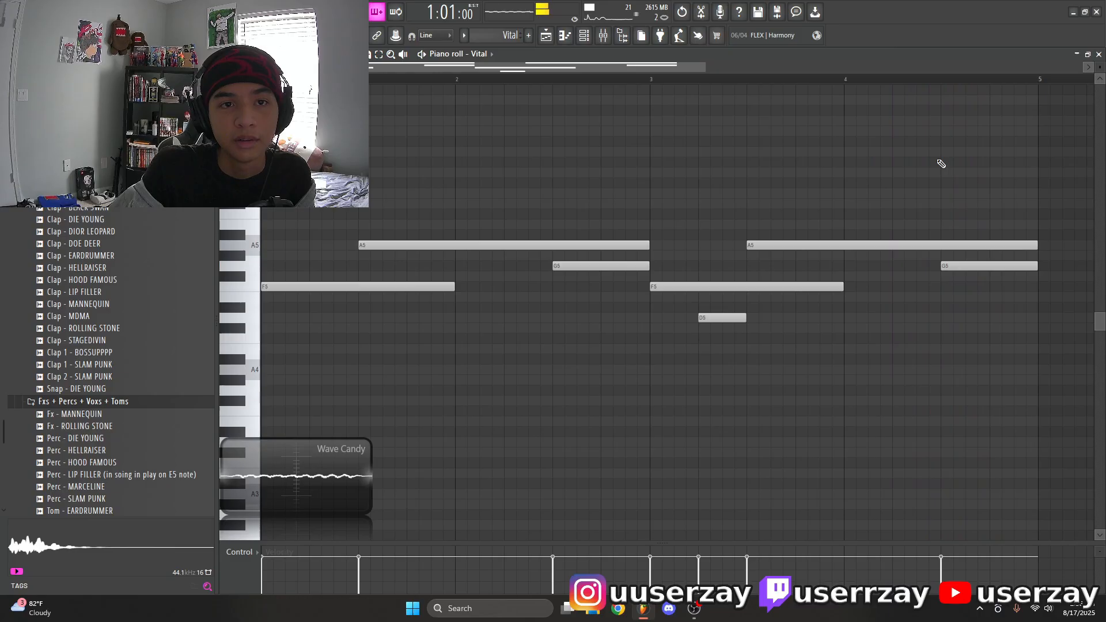
# Try a short F5 note in bar 4 during playback, ending where the last G5 begins
pyautogui.press('space')
pyautogui.click(898, 297)
pyautogui.moveTo(928, 297); pyautogui.dragTo(924, 283)
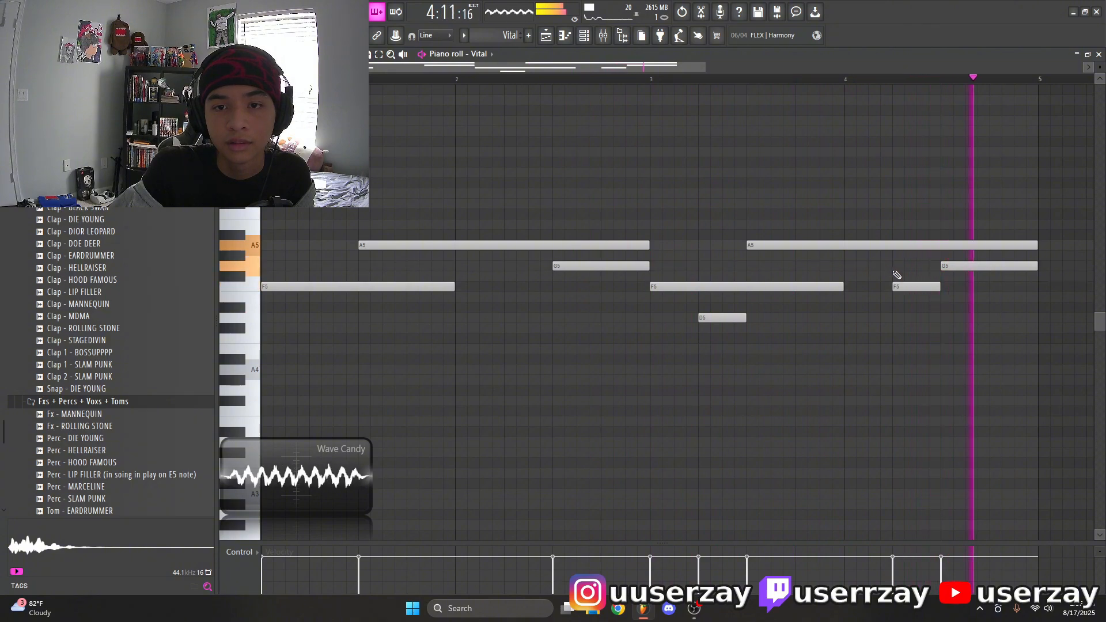
# Stop playback and delete the added F5 and D5 notes from the Vital melody
pyautogui.rightClick(916, 286)
pyautogui.press('space')
pyautogui.rightClick(720, 317)
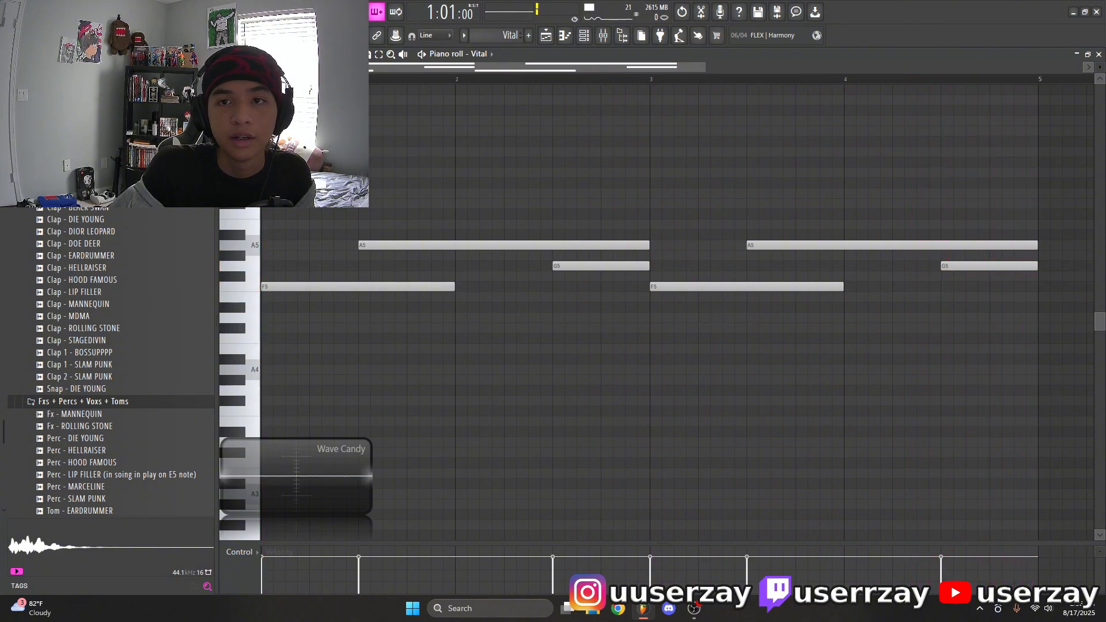
pyautogui.scroll(-2, 520, 82)
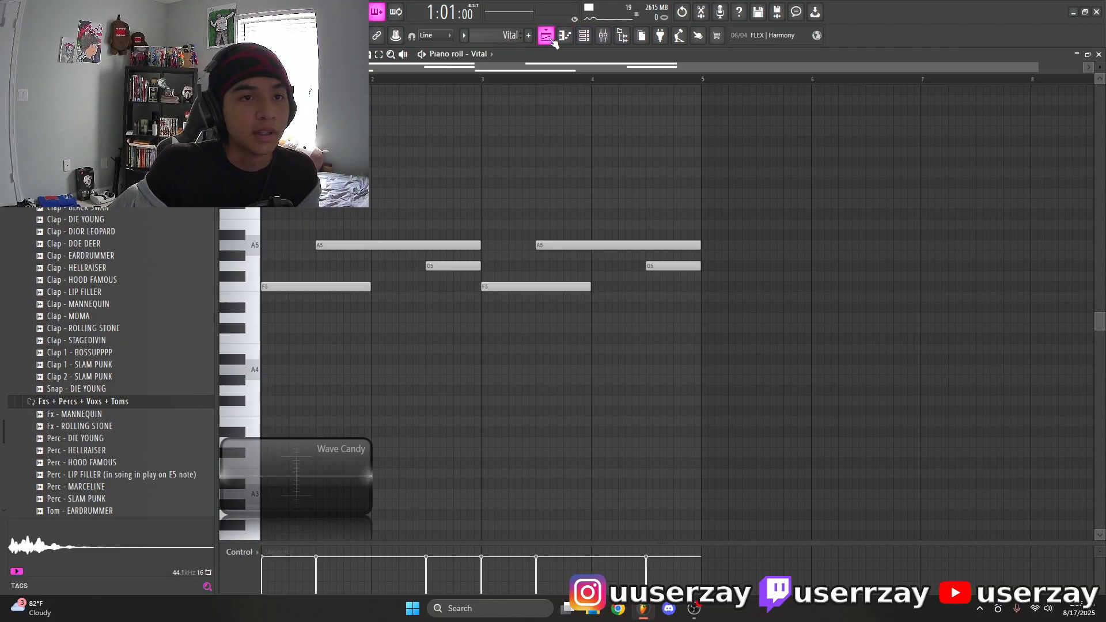
# Open the Snare - HOOD FAMOUS pattern in the piano roll and play back its snare run in bar 4, starting from 4:04
pyautogui.click(547, 37)
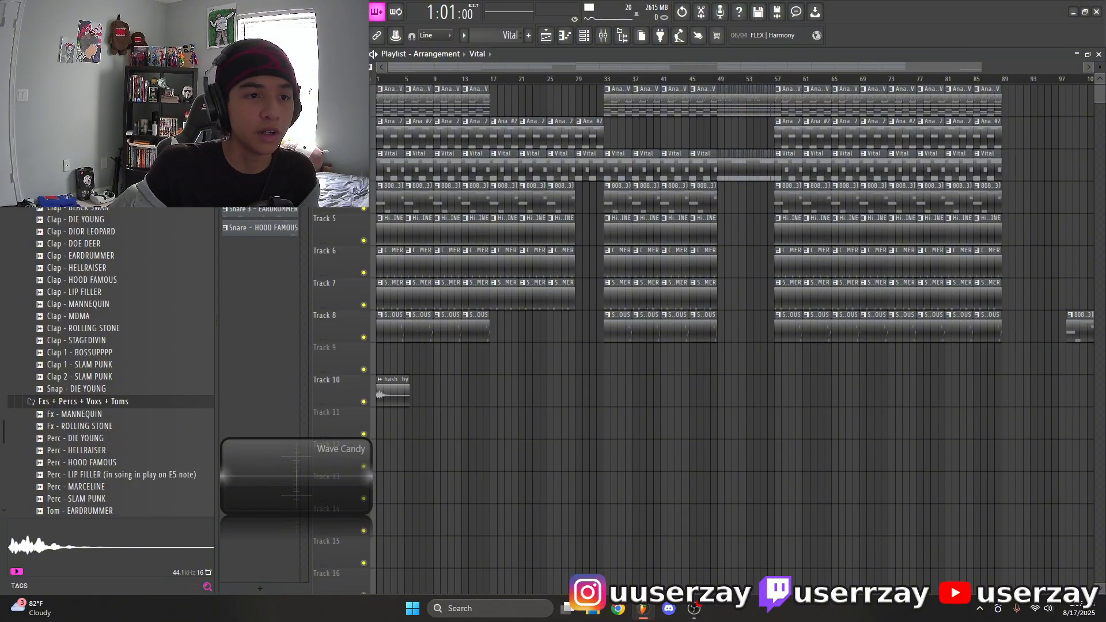
pyautogui.click(286, 230)
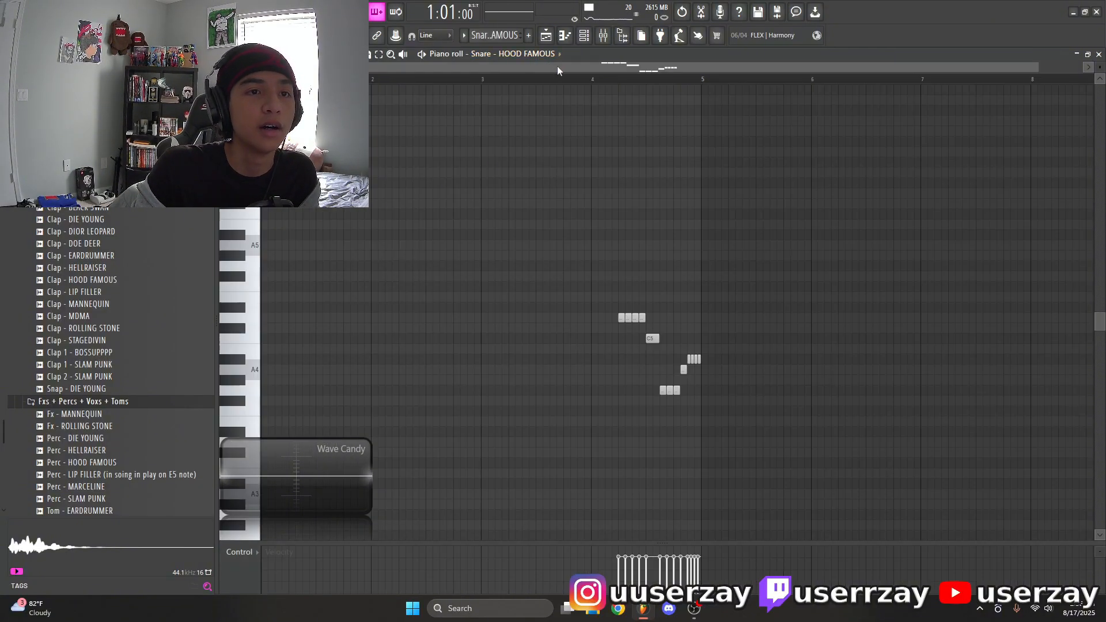
pyautogui.scroll(-10, 118, 231)
pyautogui.scroll(10, 119, 231)
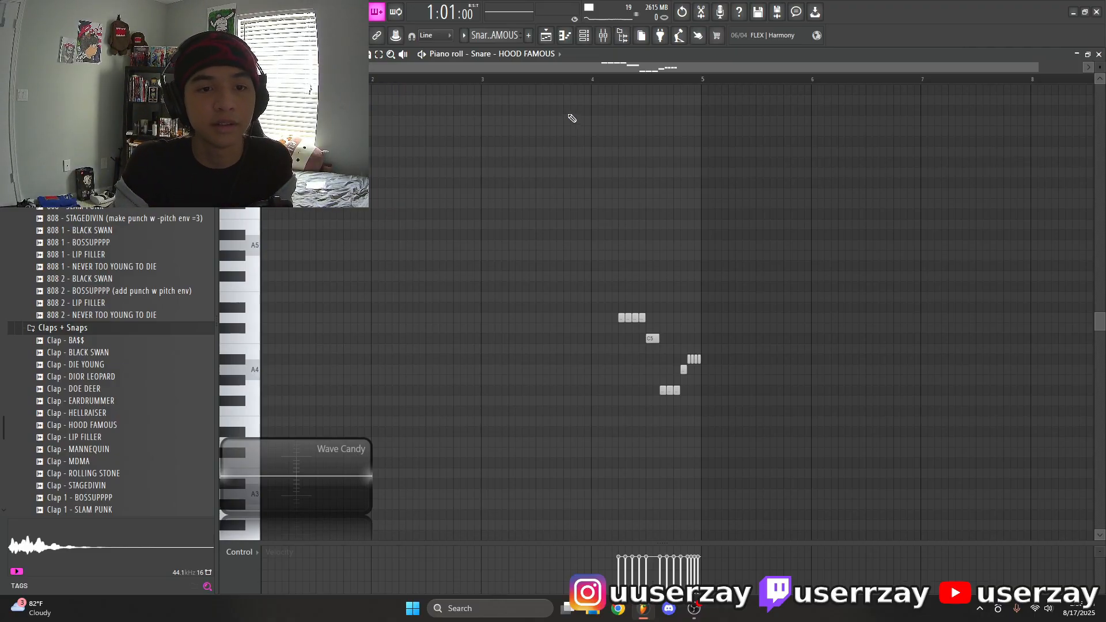
pyautogui.moveTo(589, 84); pyautogui.dragTo(639, 72)
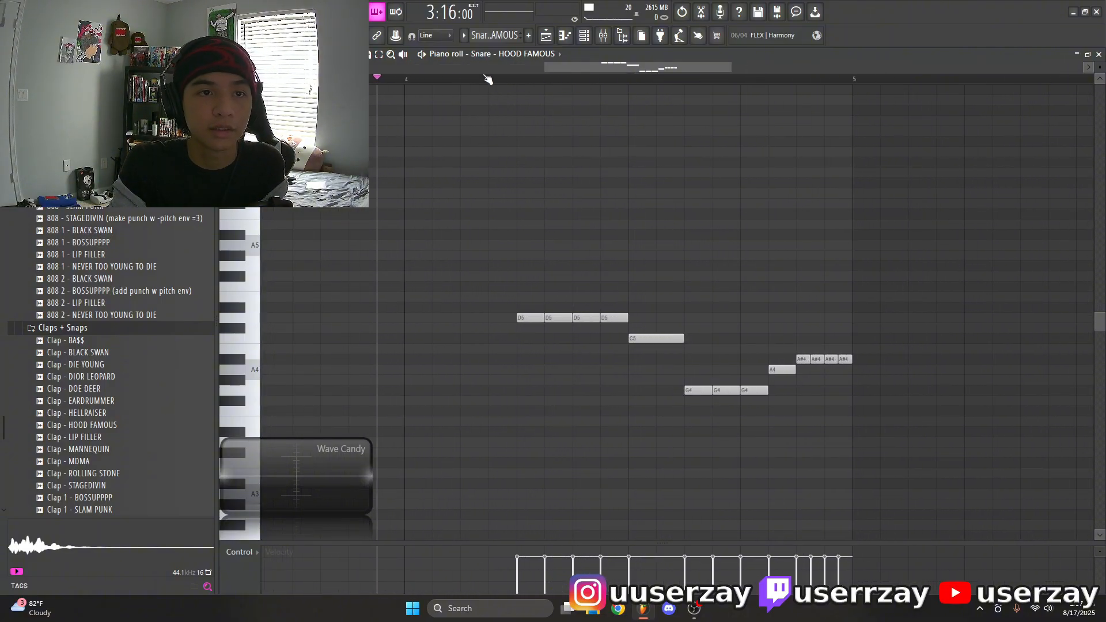
pyautogui.click(488, 79)
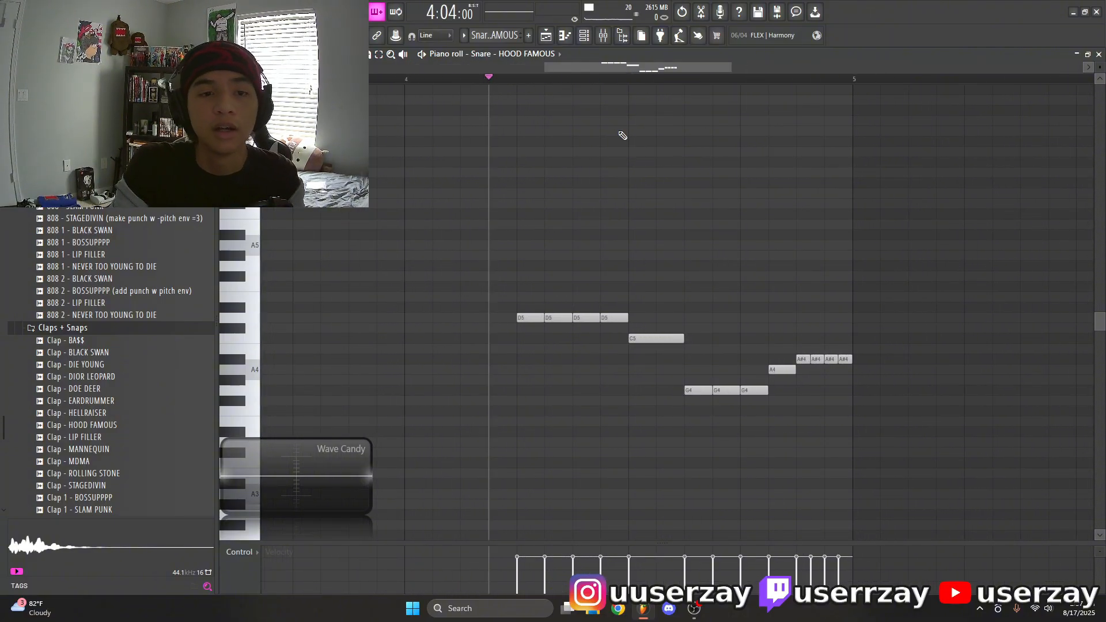
pyautogui.press('space')
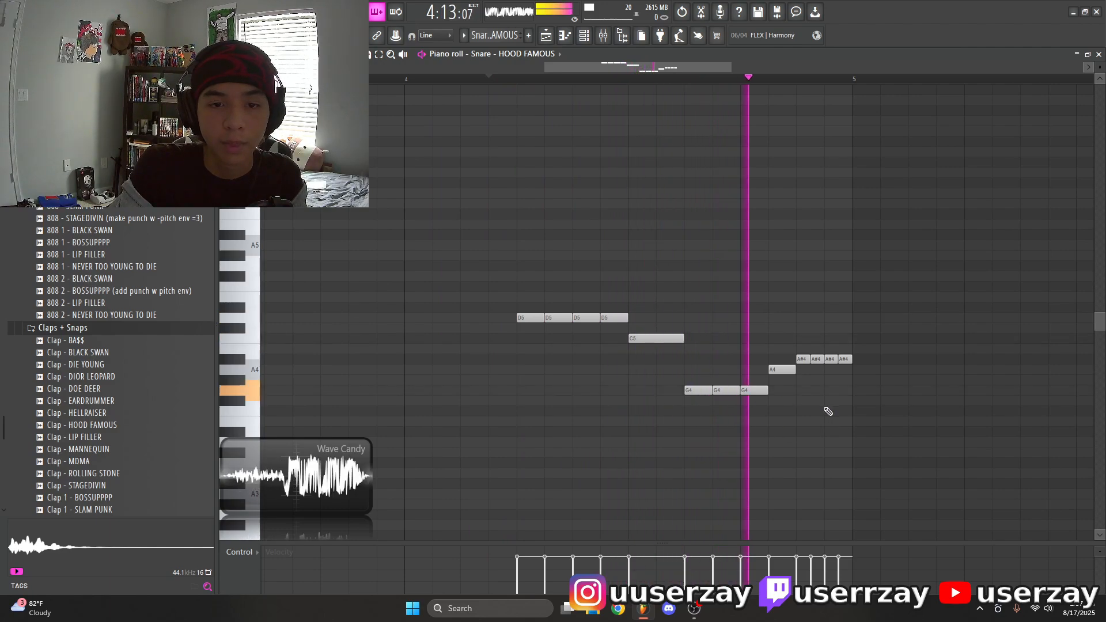
pyautogui.press('space')
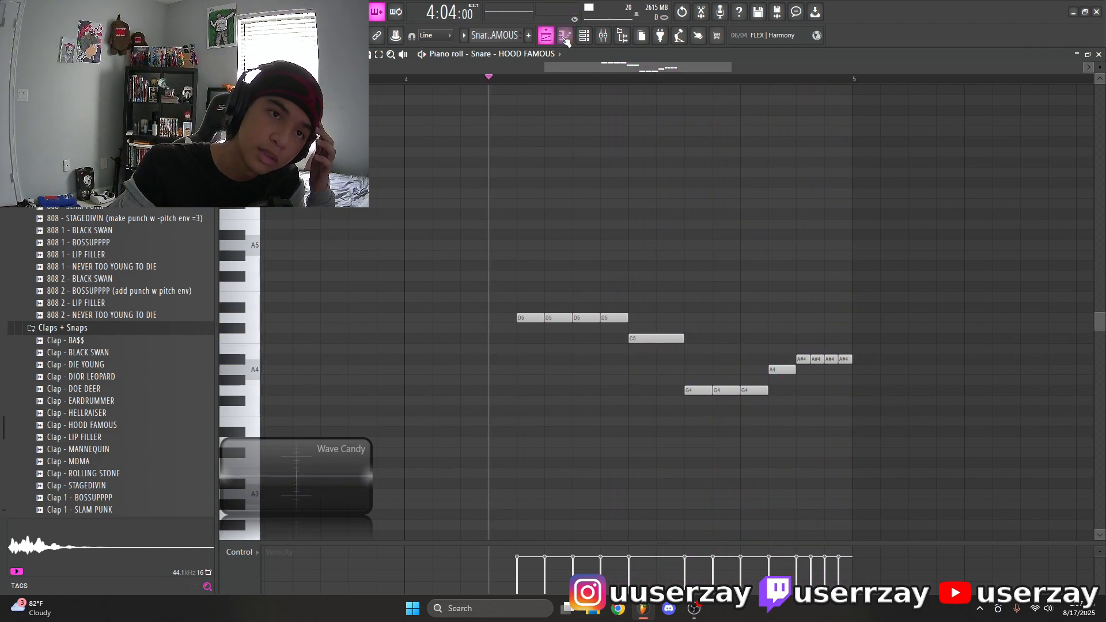
# Open the Snare 3 - EARDRUMMER pattern in the piano roll and play it back
pyautogui.click(546, 36)
pyautogui.doubleClick(244, 211)
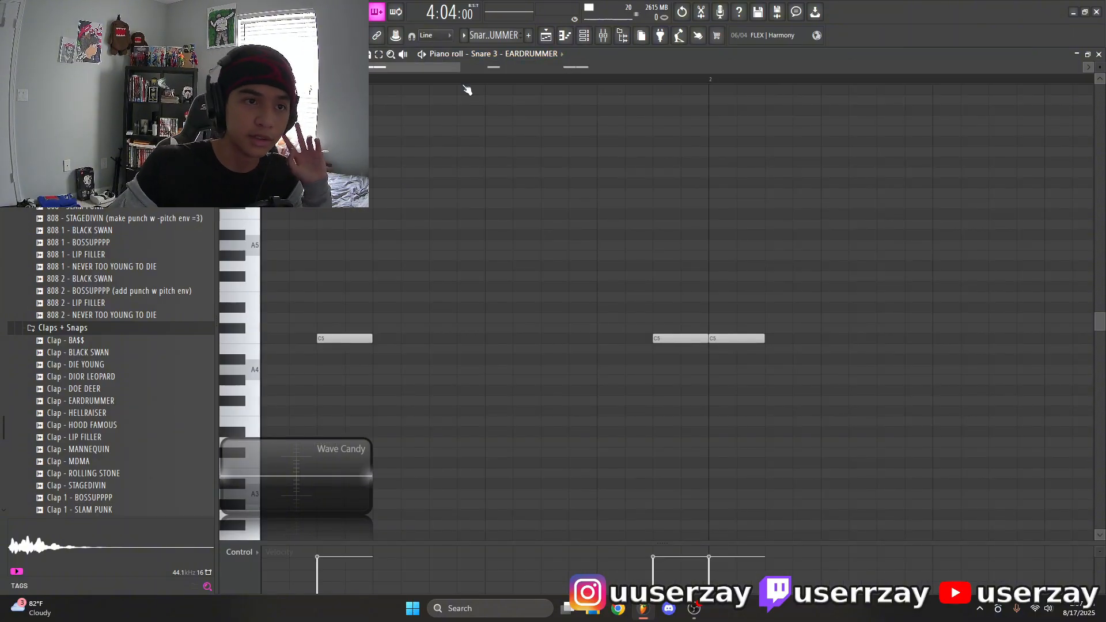
pyautogui.scroll(-5, 466, 88)
pyautogui.press('space')
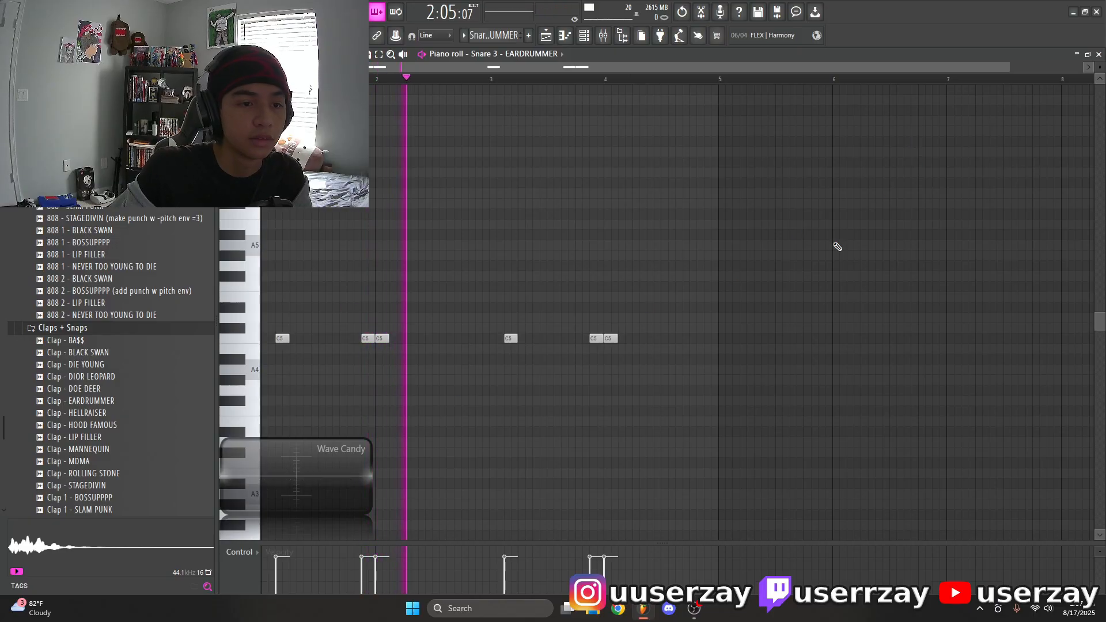
pyautogui.press('space')
# Open the Clap - EARDRUMMER pattern in the piano roll and play it back briefly
pyautogui.click(548, 42)
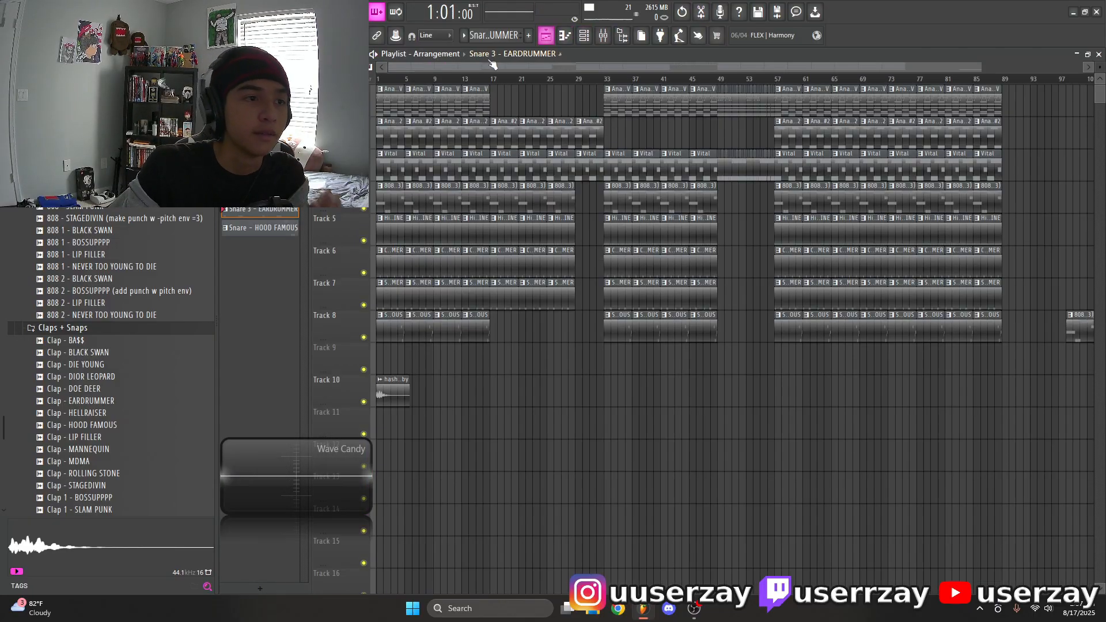
pyautogui.doubleClick(464, 203)
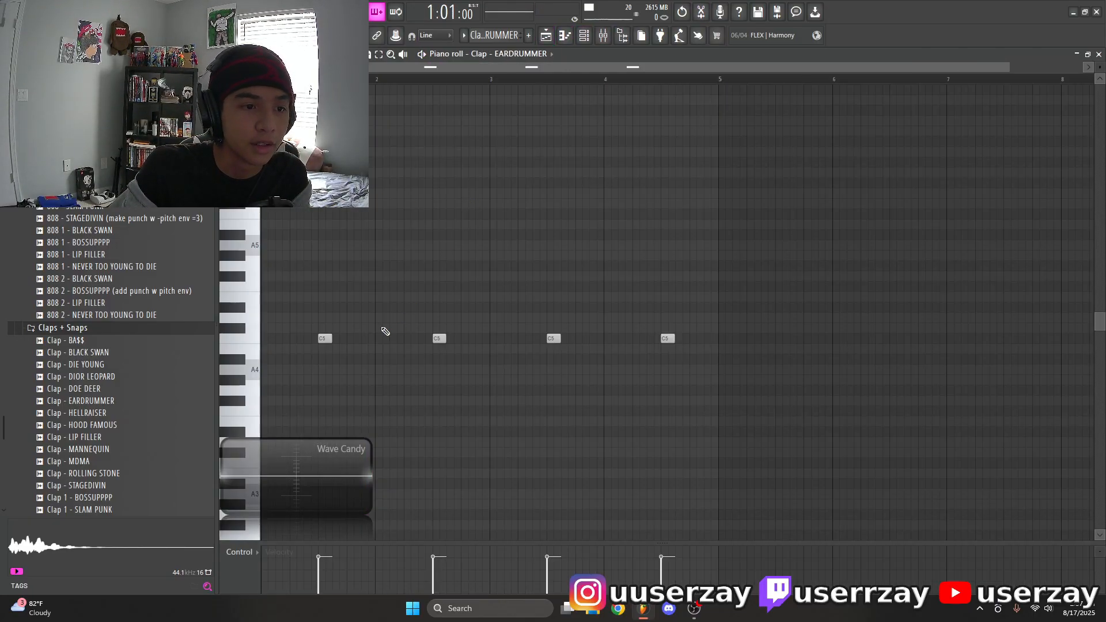
pyautogui.press('space')
pyautogui.press('space')
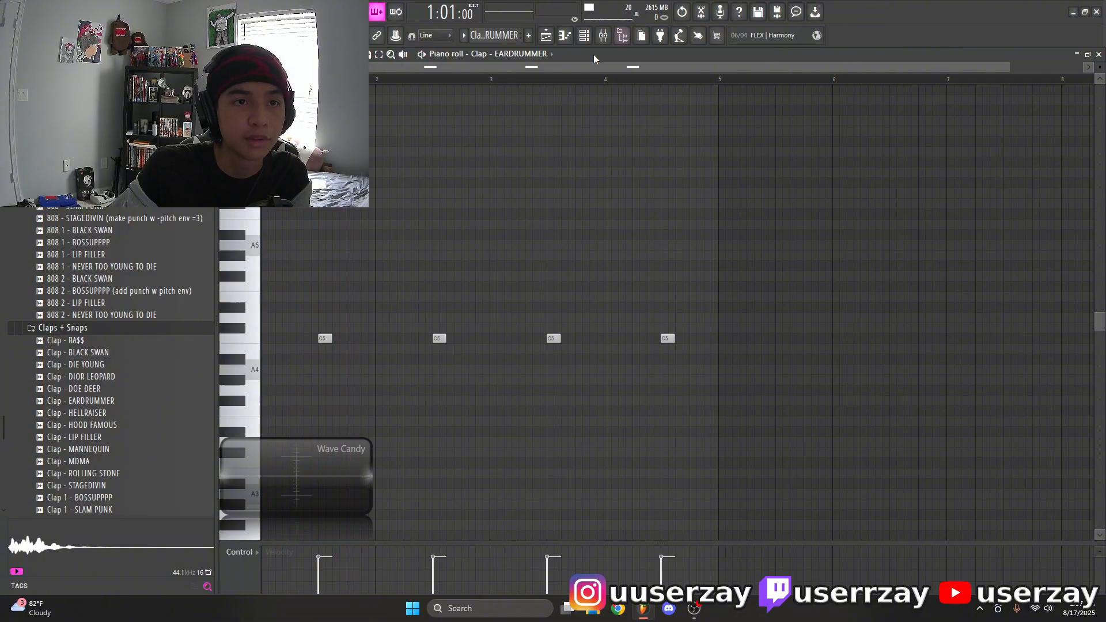
# Open the Hi Hat - MARCELINE pattern in the piano roll and play it back
pyautogui.click(546, 35)
pyautogui.doubleClick(369, 183)
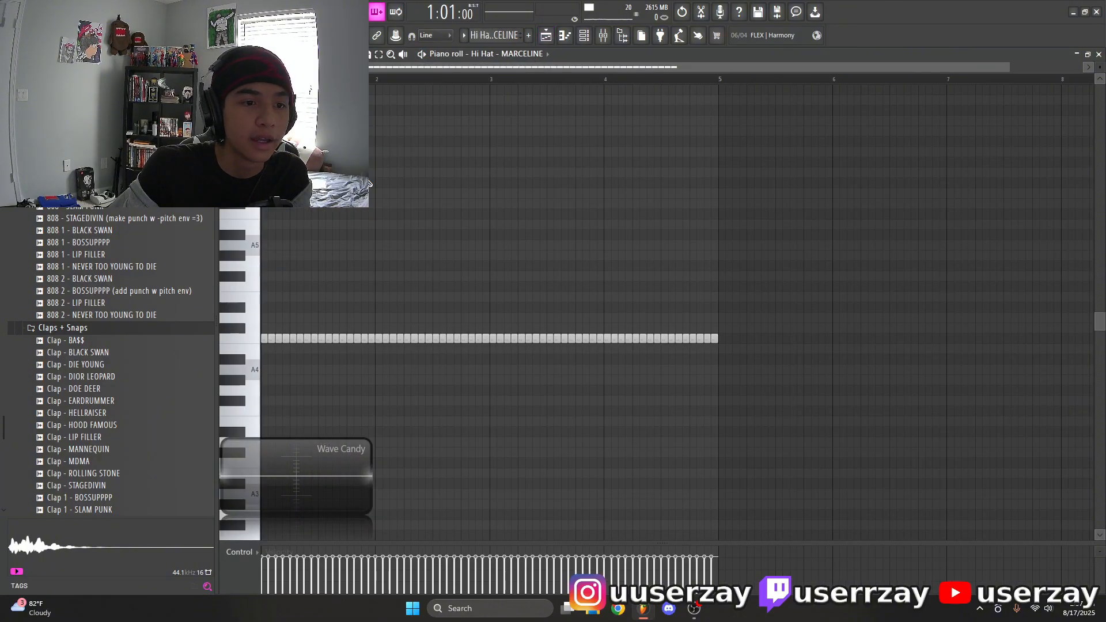
pyautogui.press('space')
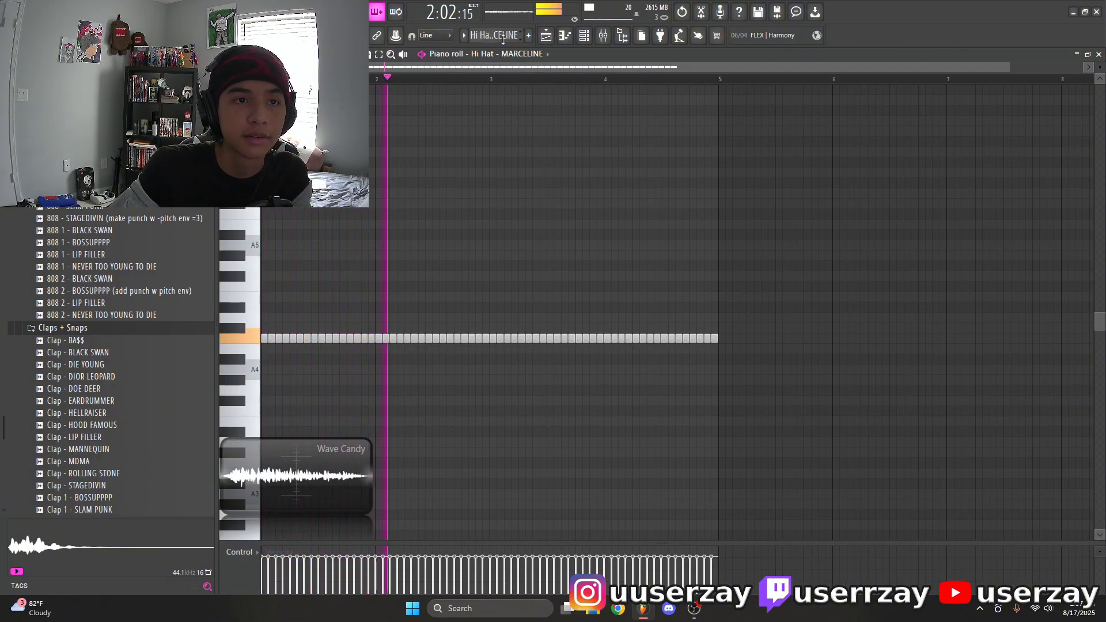
pyautogui.press('space')
# Open the 808 - STAGEDIVIN pattern in the piano roll and play back its notes
pyautogui.click(546, 35)
pyautogui.doubleClick(261, 154)
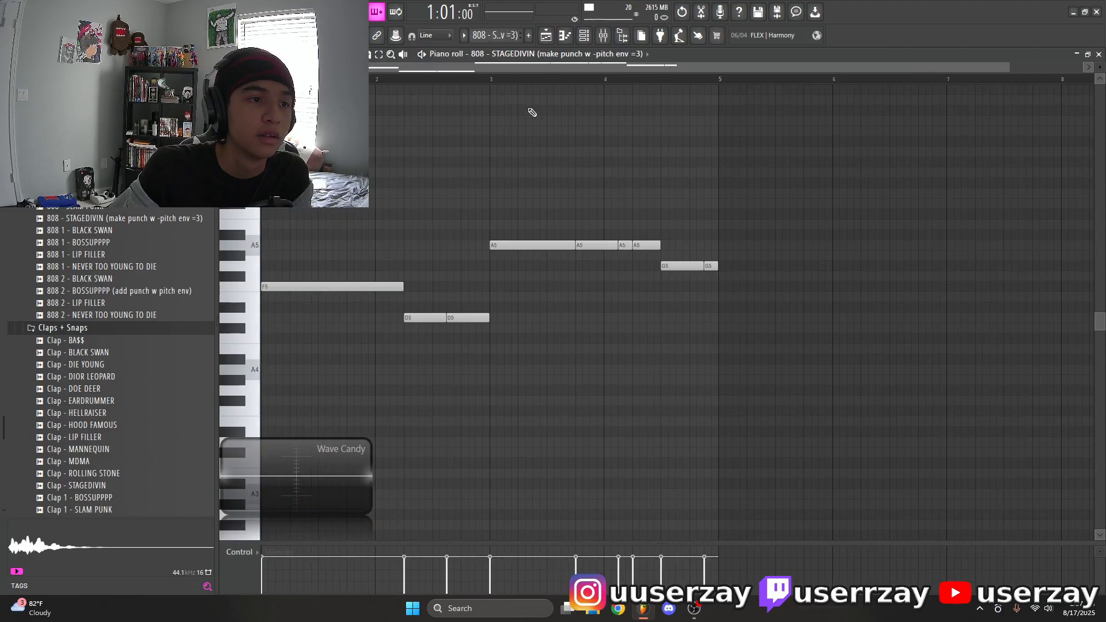
pyautogui.scroll(5, 512, 67)
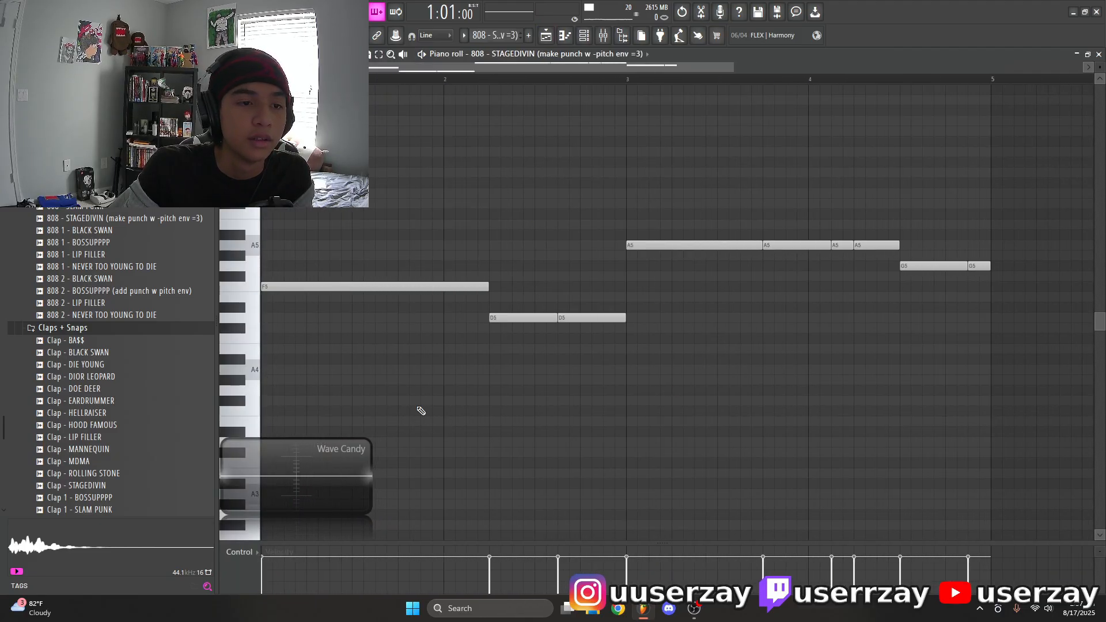
pyautogui.press('space')
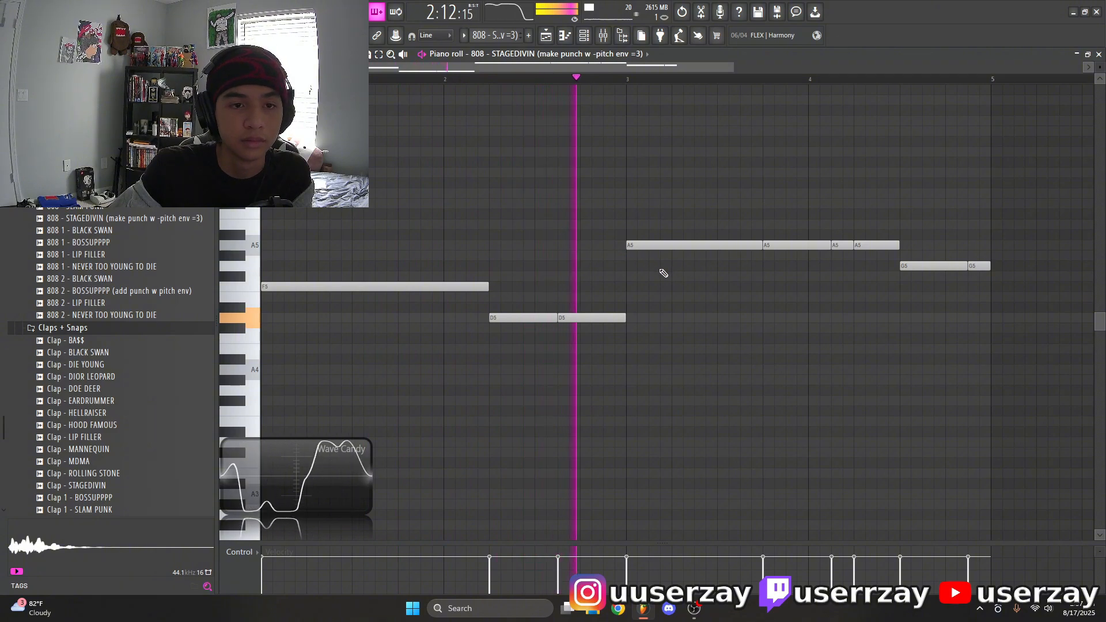
pyautogui.moveTo(733, 68); pyautogui.dragTo(816, 73)
pyautogui.press('space')
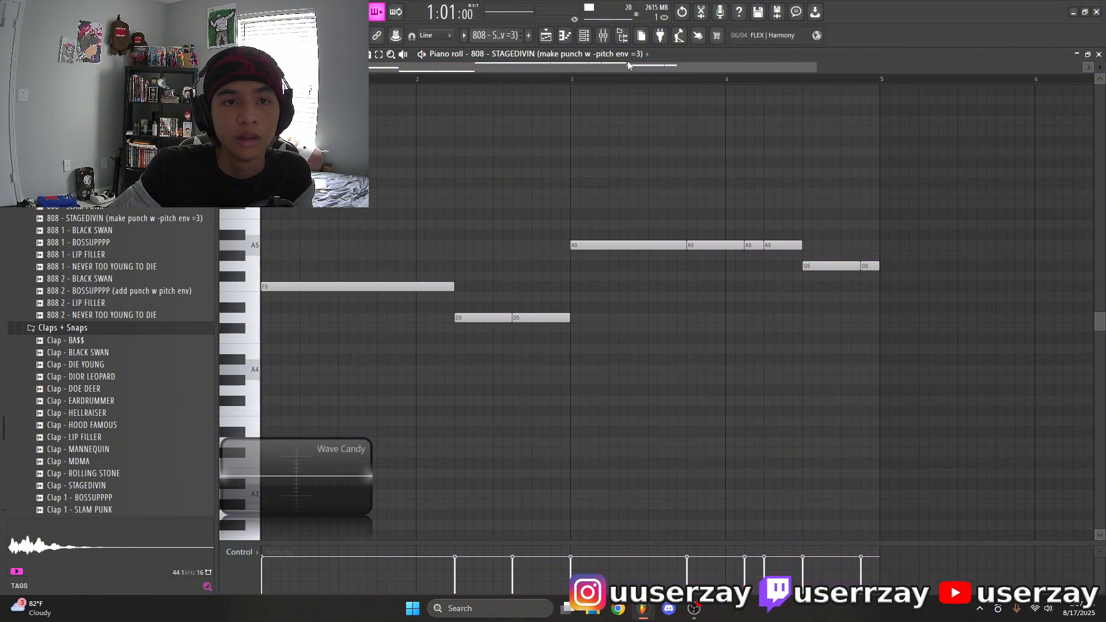
# Examine the pitch envelope in the 808 - STAGEDIVIN channel settings, close the settings and channel rack, and replay the 808 pattern
pyautogui.click(584, 37)
pyautogui.click(432, 154)
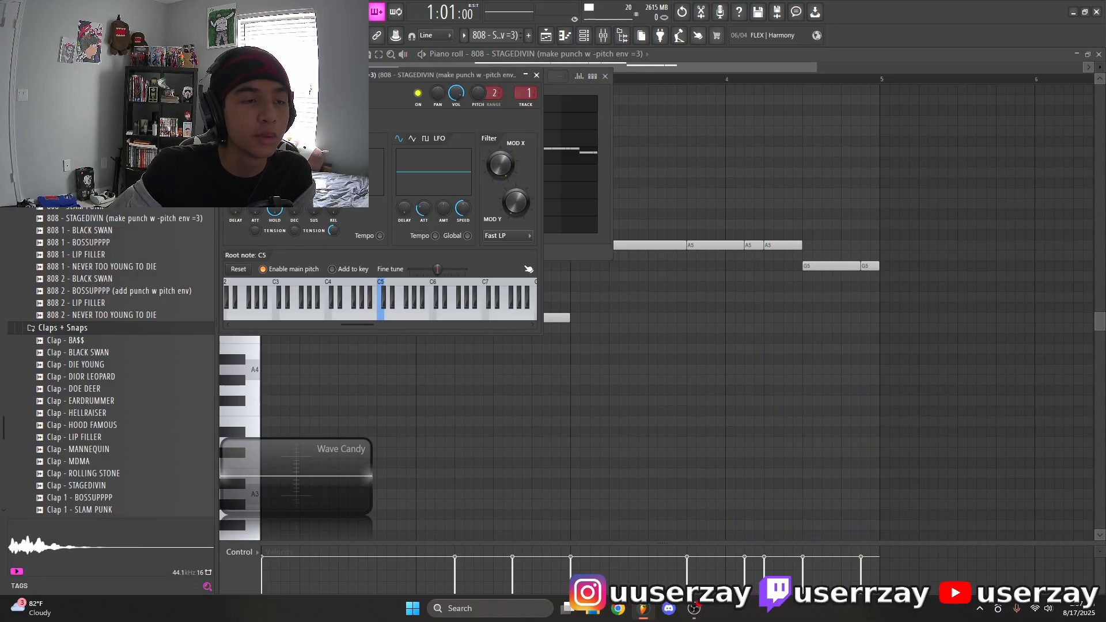
pyautogui.click(351, 121)
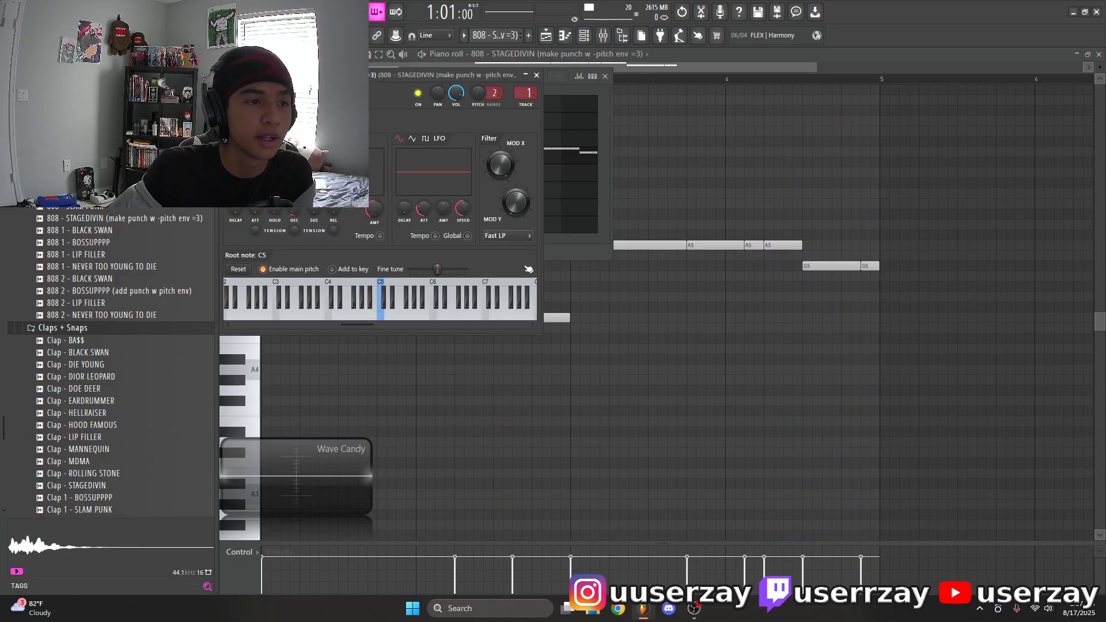
pyautogui.moveTo(416, 75); pyautogui.dragTo(498, 77)
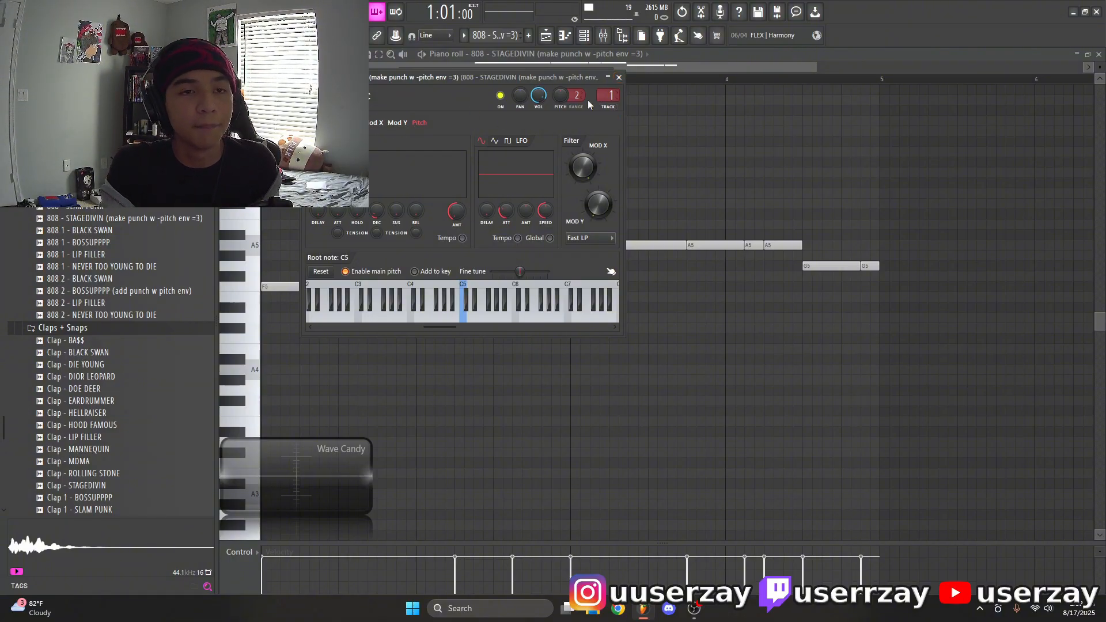
pyautogui.click(618, 78)
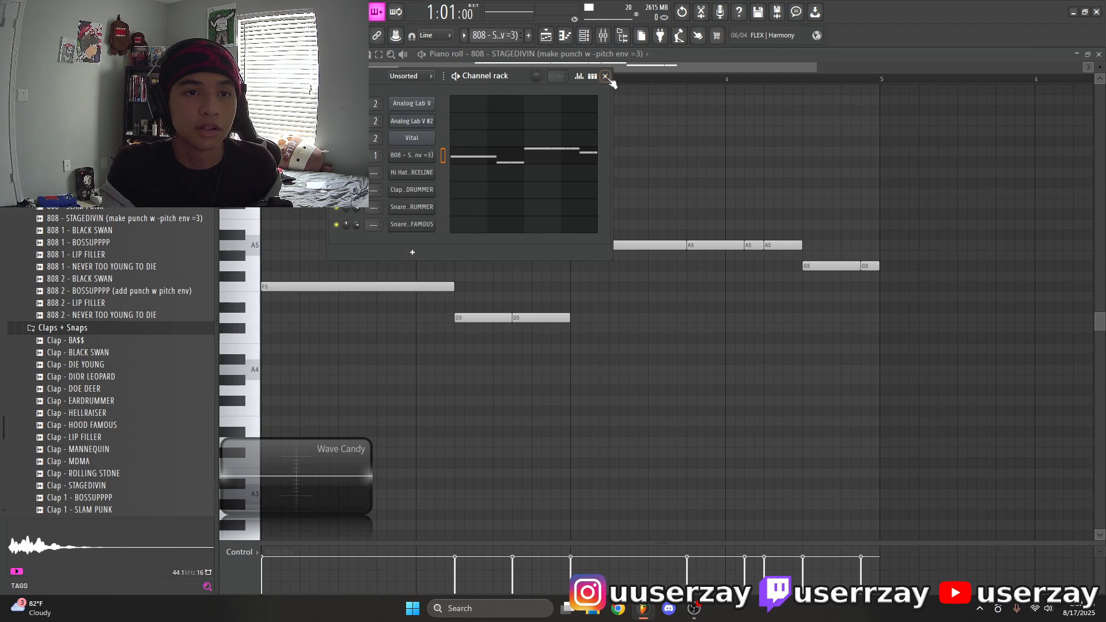
pyautogui.click(605, 76)
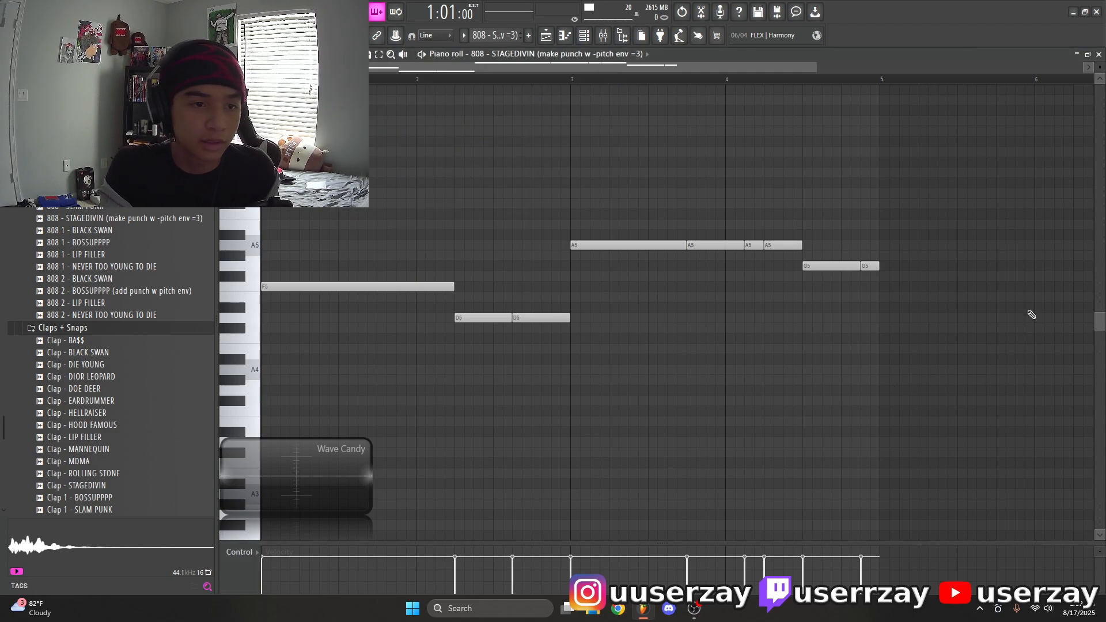
pyautogui.press('space')
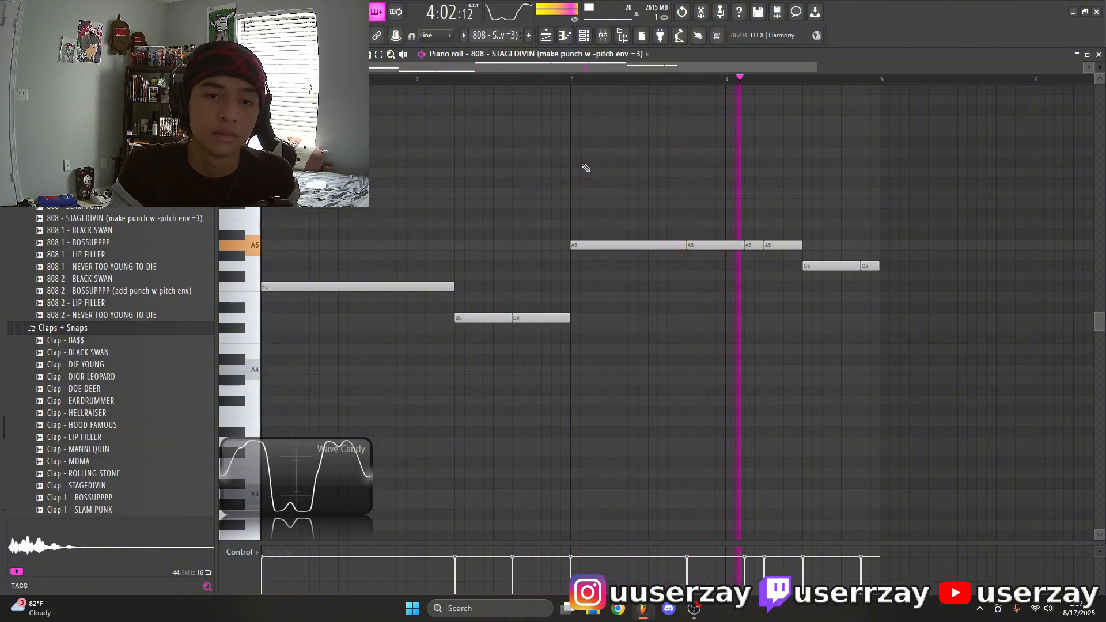
pyautogui.press('space')
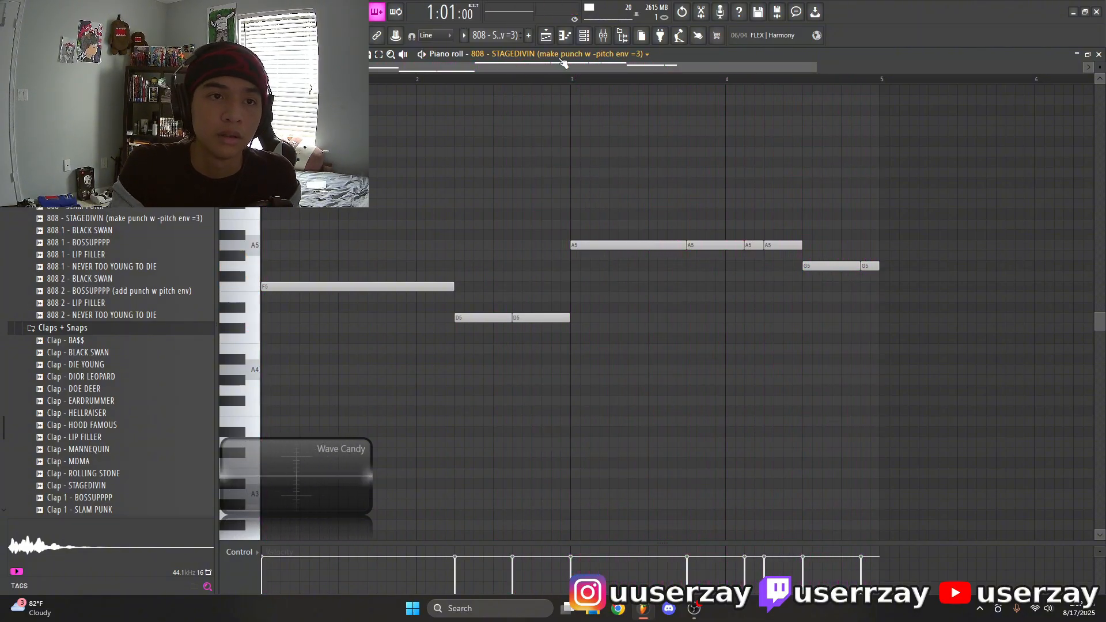
# Return to the playlist and examine how the melody, 808 and drum clips are arranged across the whole song
pyautogui.press('F5')
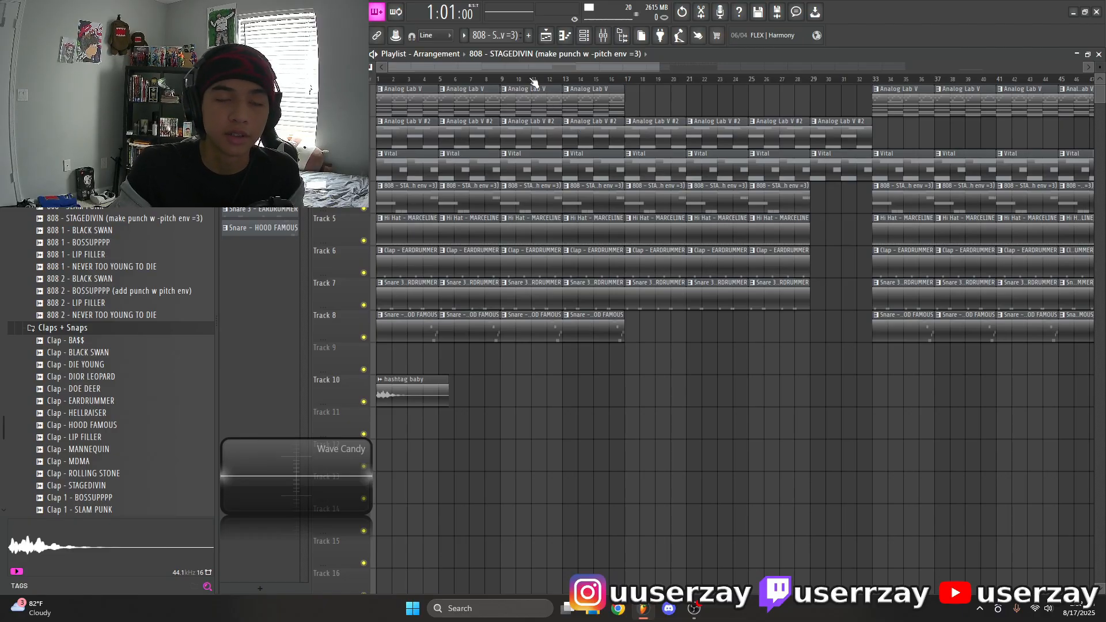
pyautogui.scroll(-4, 533, 82)
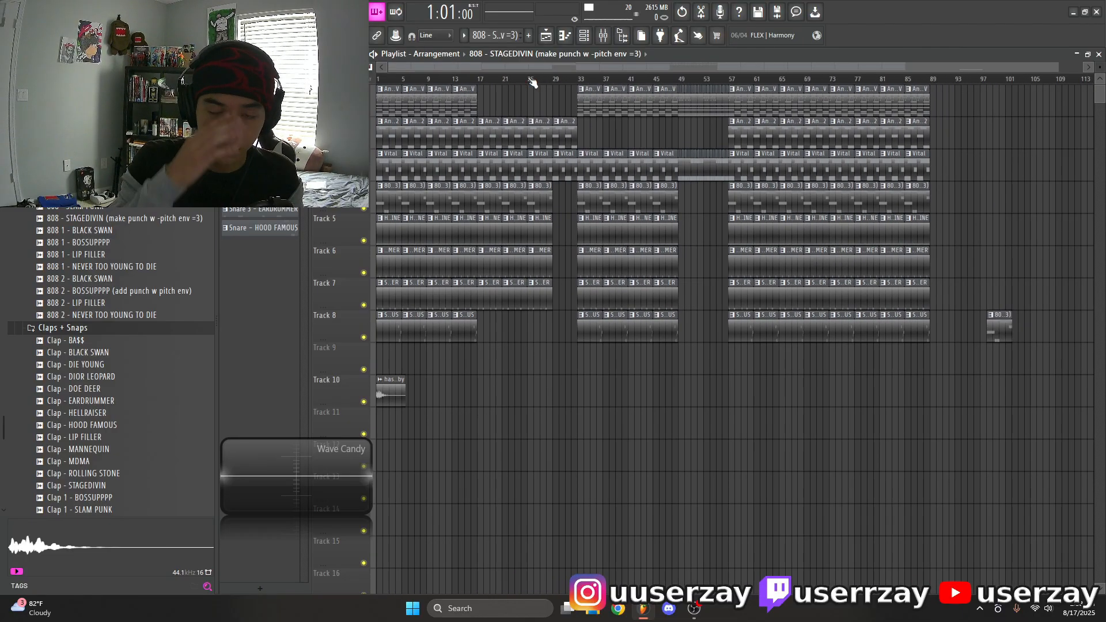
pyautogui.scroll(-1, 532, 83)
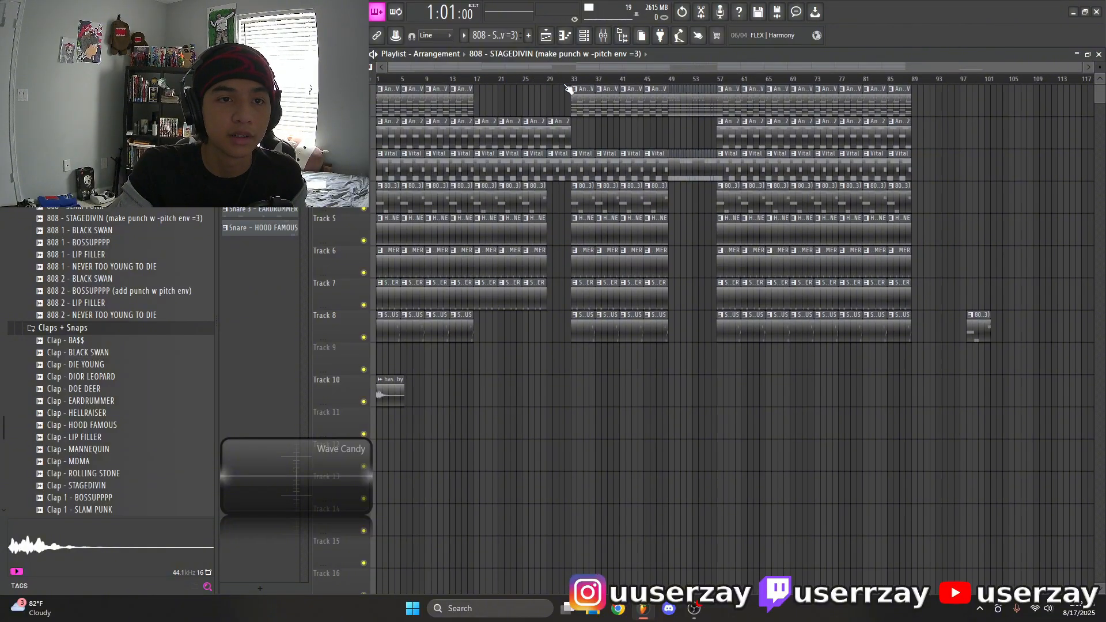
pyautogui.scroll(4, 587, 85)
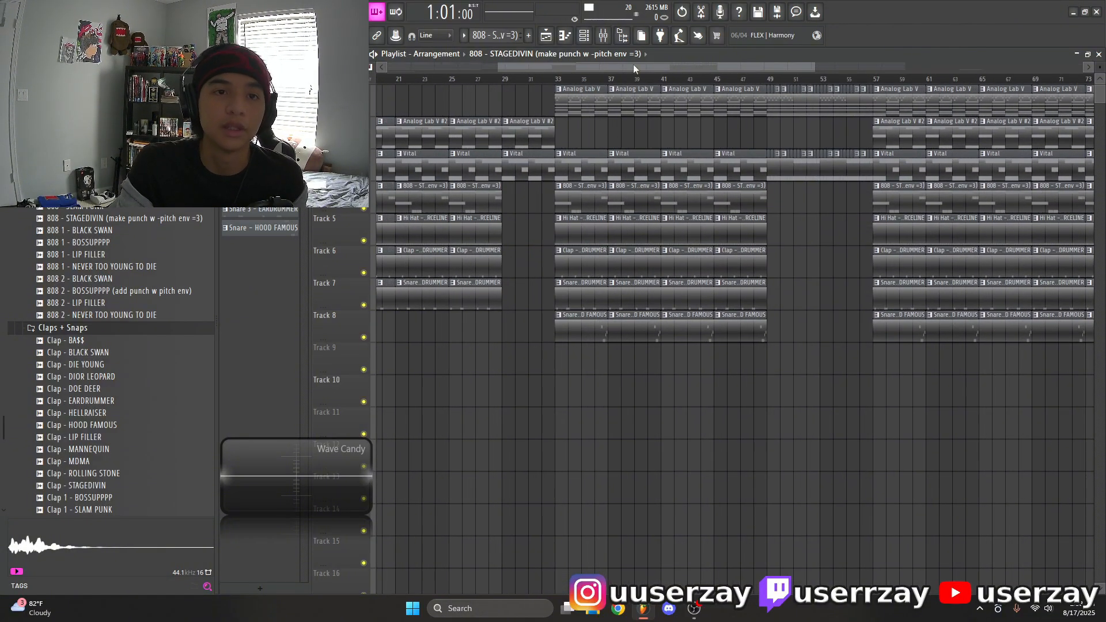
pyautogui.moveTo(634, 66); pyautogui.dragTo(370, 92)
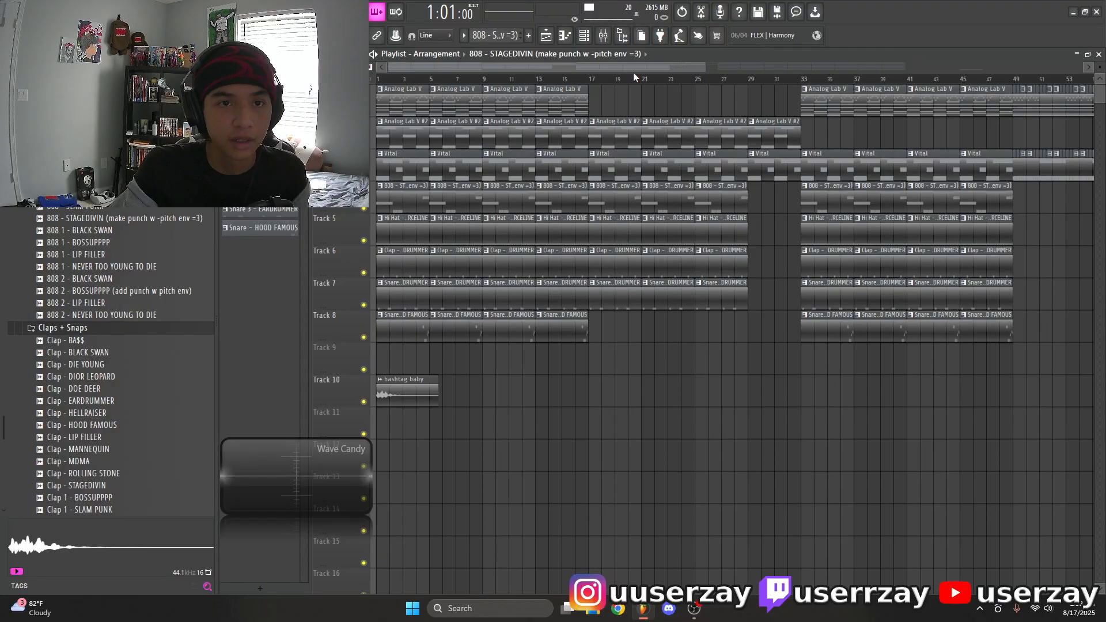
pyautogui.moveTo(633, 72); pyautogui.dragTo(720, 72)
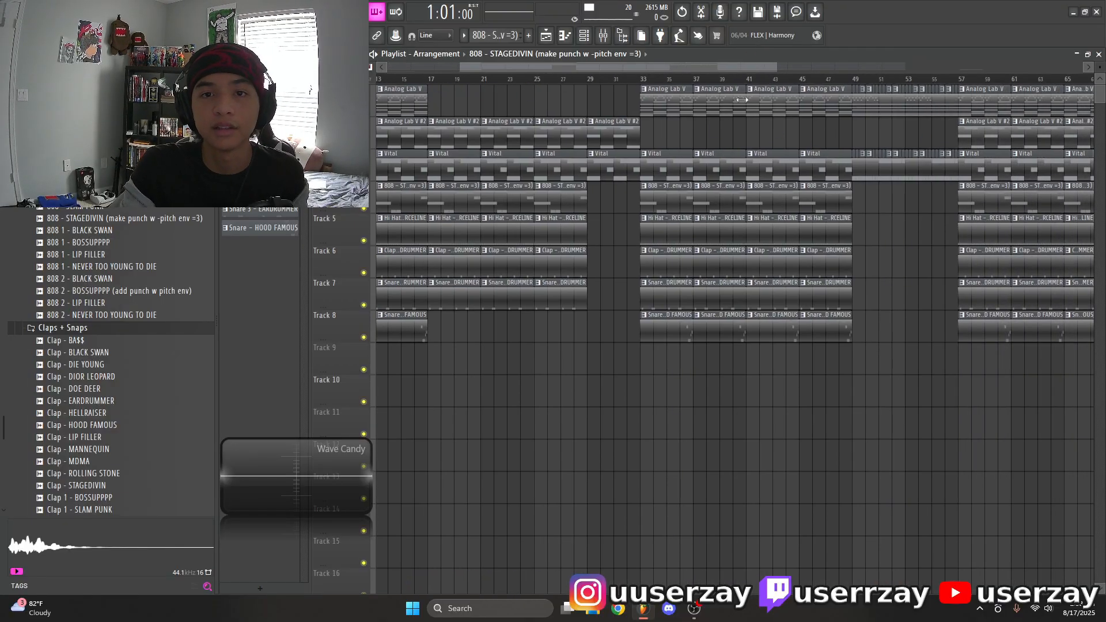
pyautogui.scroll(-3, 687, 82)
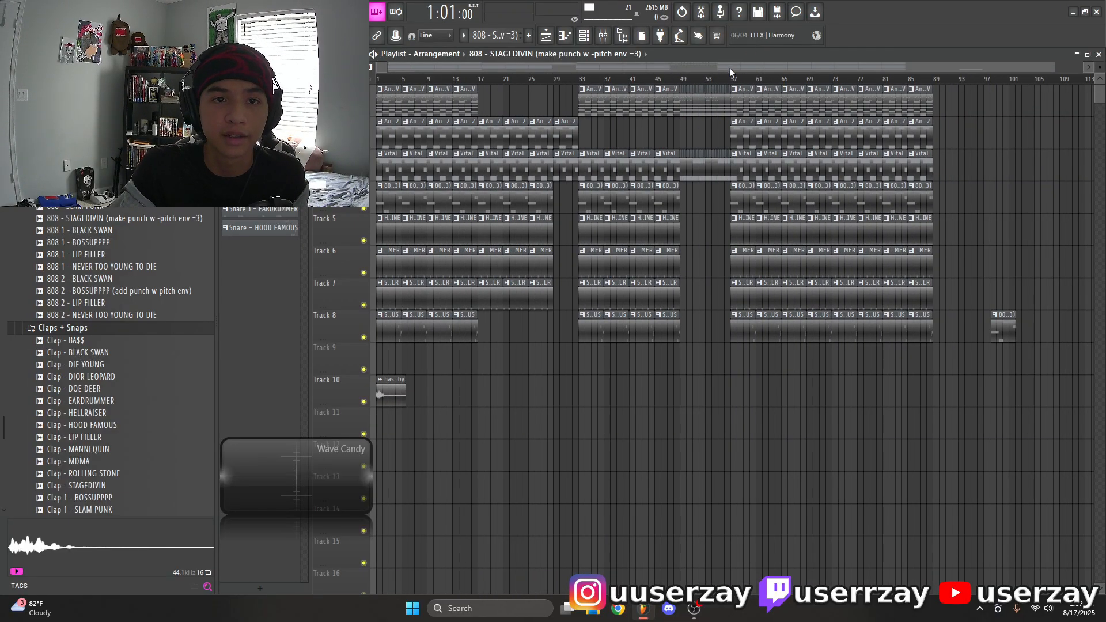
# Play the arrangement from 48:08 into the chopped Analog Lab V and Vital clips starting at bar 49, and stop playback
pyautogui.scroll(4, 731, 73)
pyautogui.click(523, 80)
pyautogui.press('space')
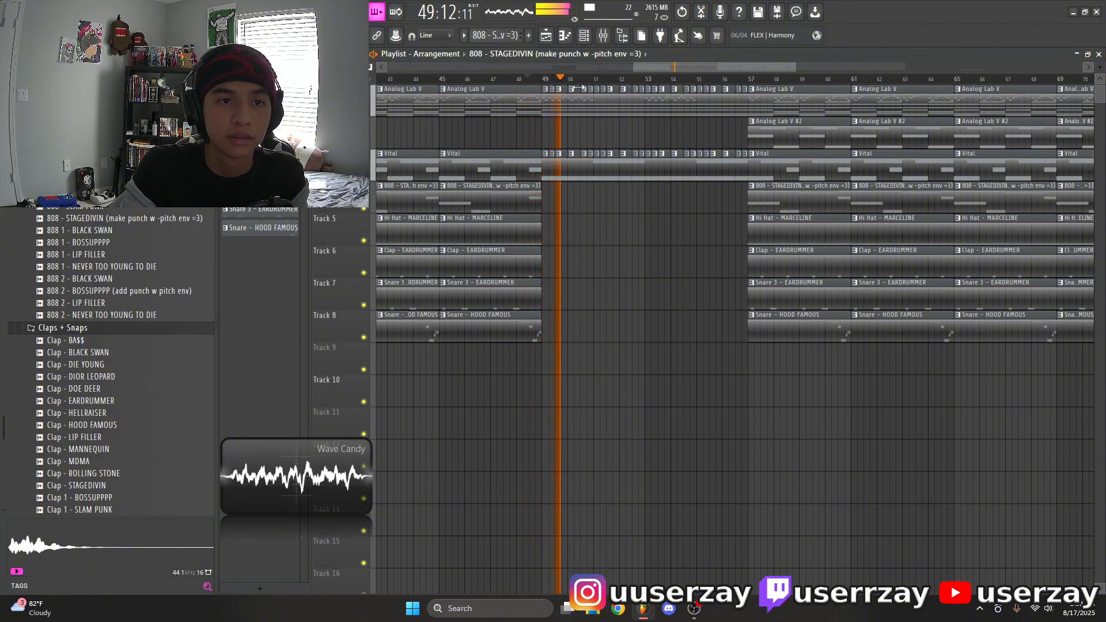
pyautogui.scroll(3, 599, 85)
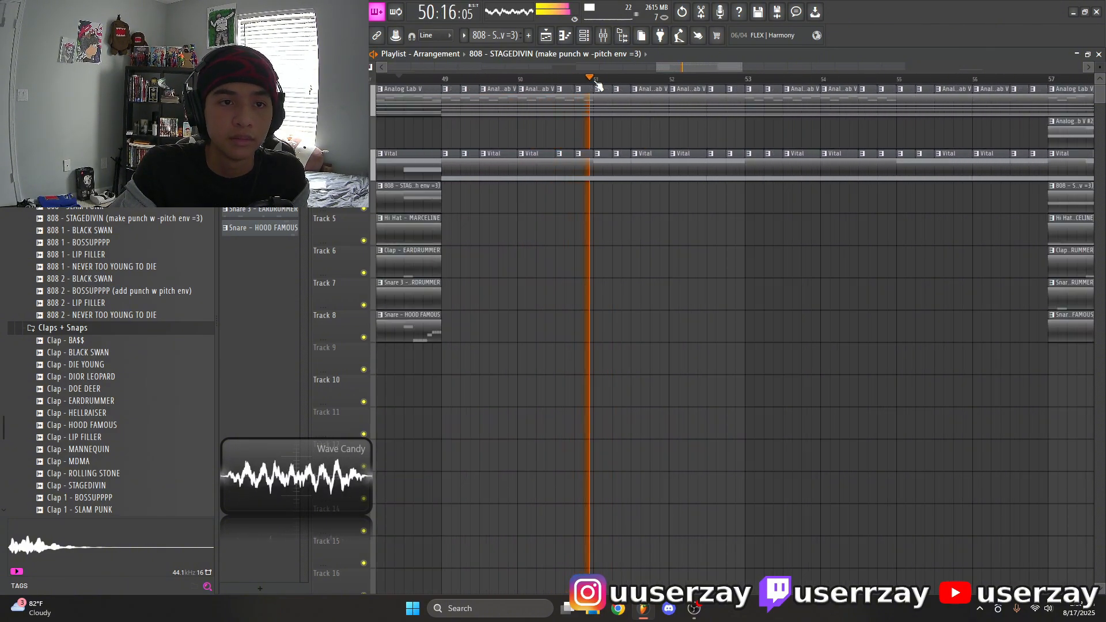
pyautogui.press('space')
pyautogui.scroll(-5, 634, 80)
pyautogui.scroll(3, 649, 81)
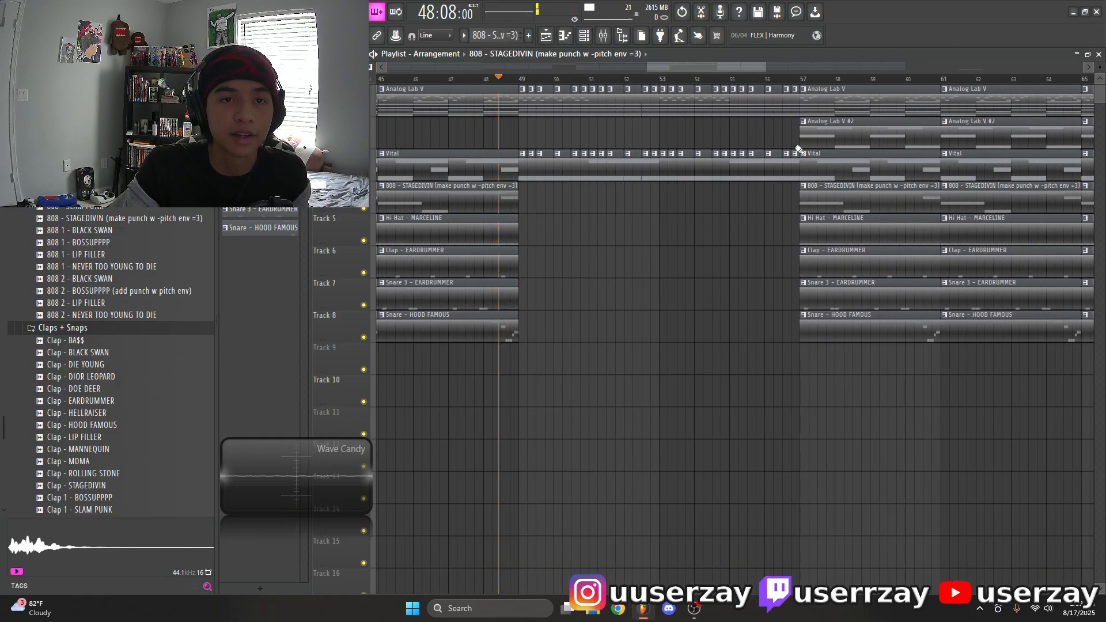
# Return to the start of the arrangement and briefly play its opening bars
pyautogui.click(585, 79)
pyautogui.moveTo(680, 69); pyautogui.dragTo(441, 75)
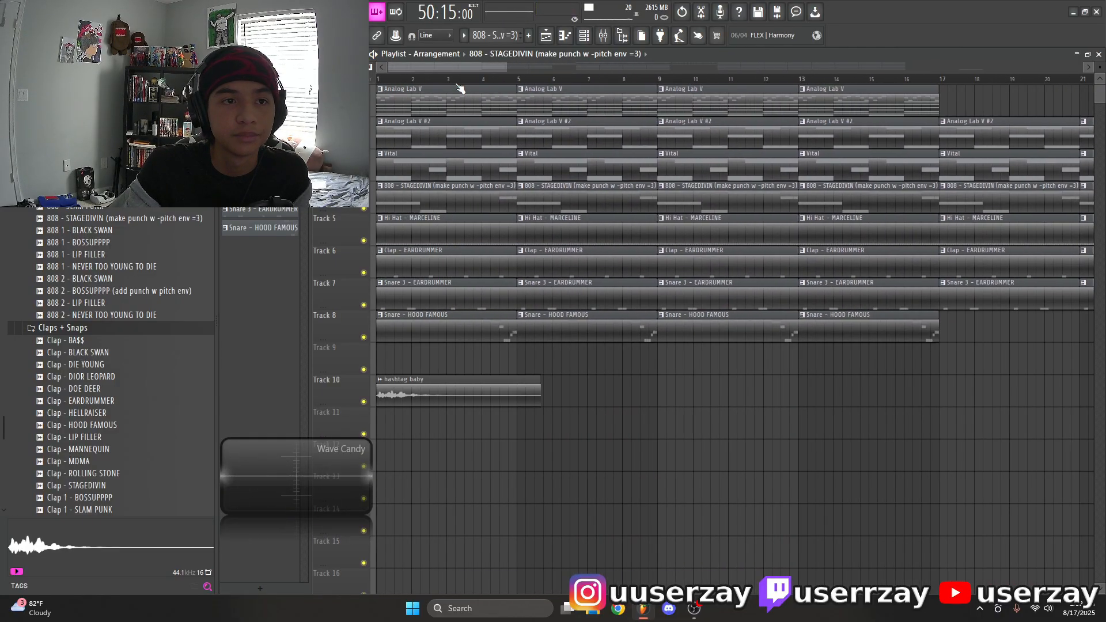
pyautogui.scroll(-3, 476, 82)
pyautogui.press('space')
pyautogui.press('space')
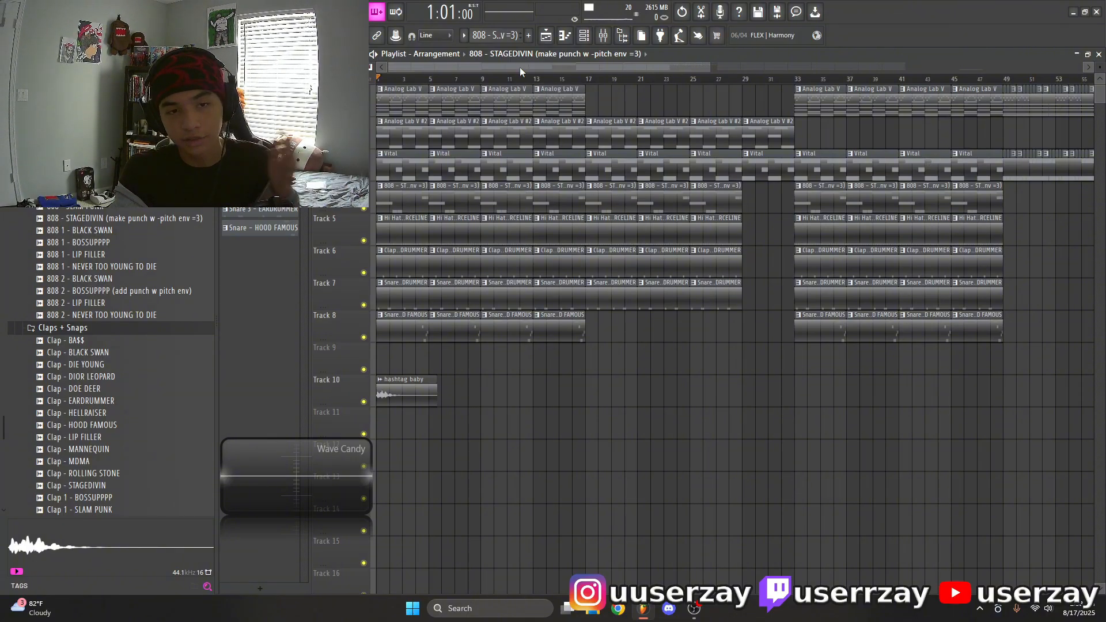
pyautogui.press('space')
pyautogui.press('space')
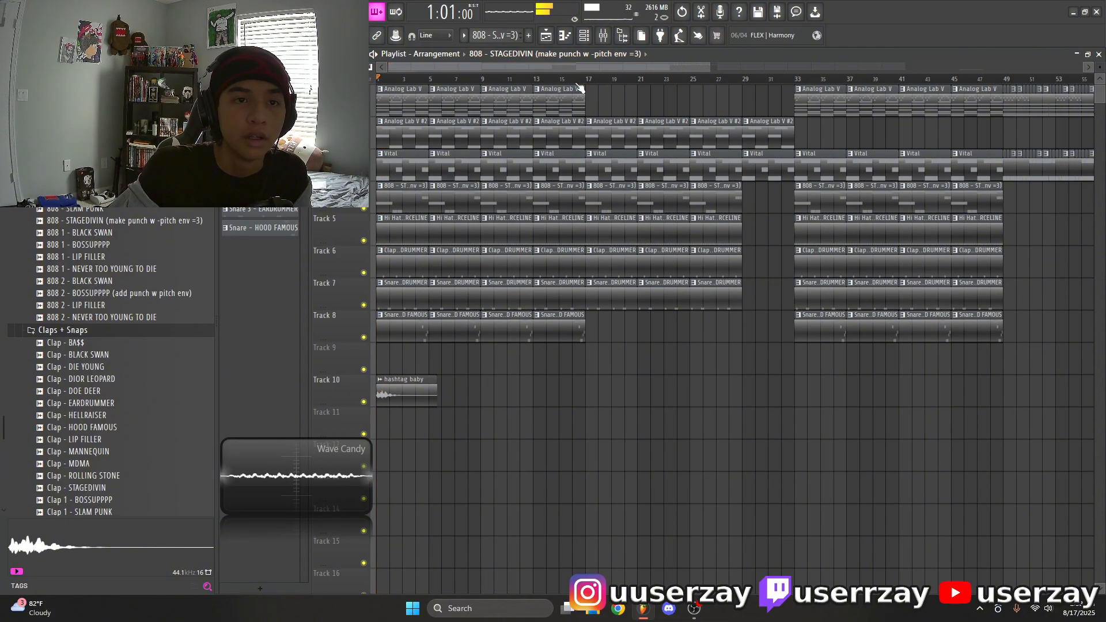
# Play the arrangement from 16:11 through the transition into bar 17, and stop playback
pyautogui.click(577, 79)
pyautogui.press('space')
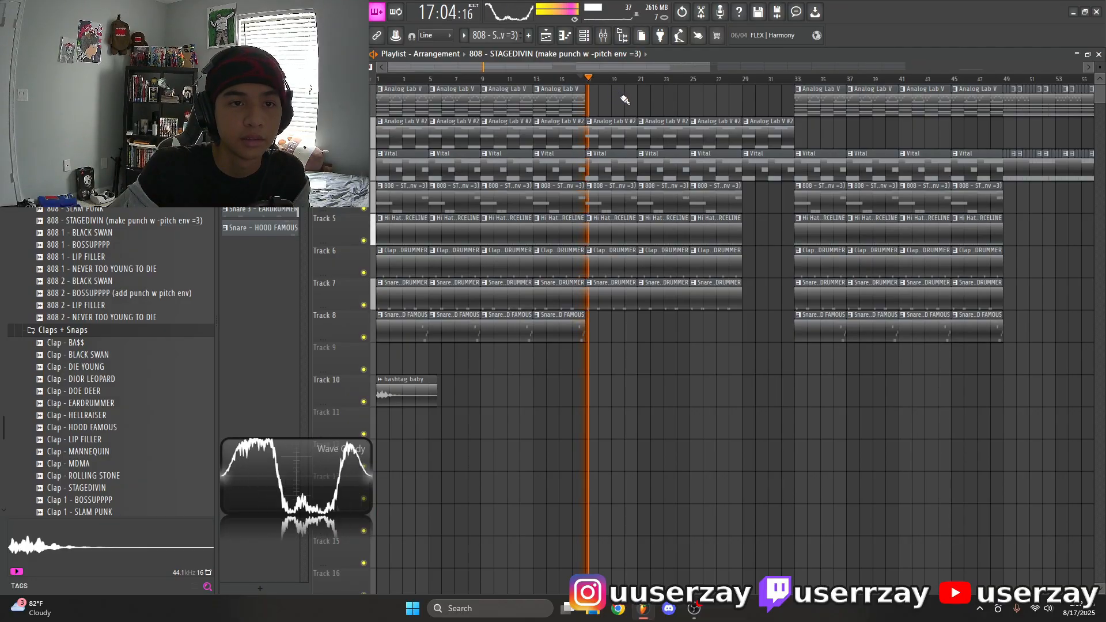
pyautogui.press('space')
# Play the arrangement from bar 28 into the section without drums and 808 at bar 29, and stop playback
pyautogui.scroll(-3, 716, 87)
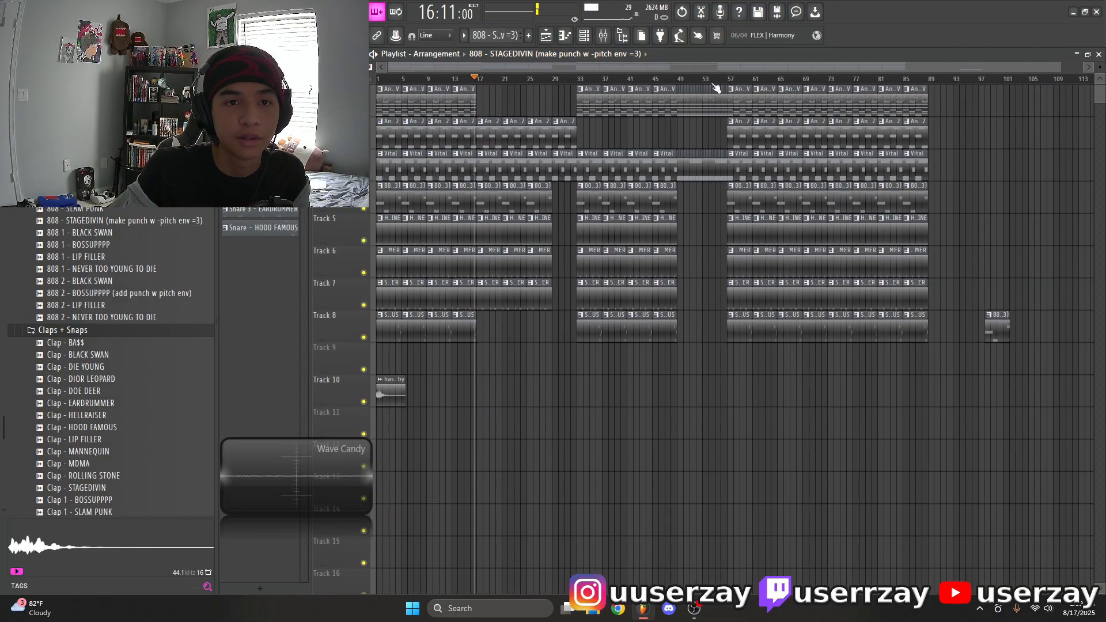
pyautogui.click(554, 81)
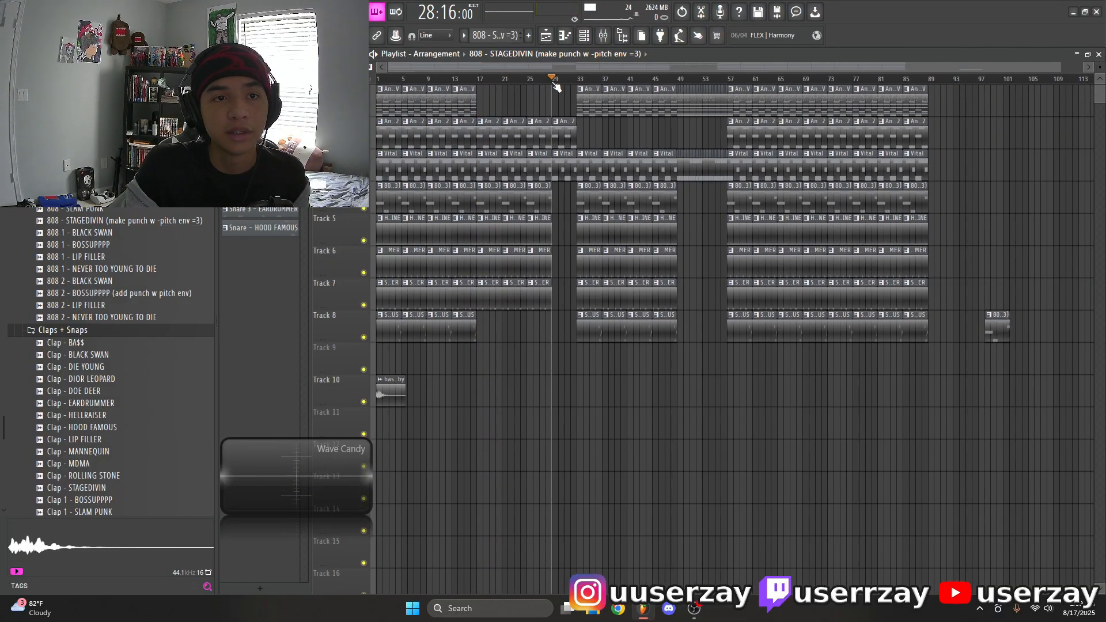
pyautogui.scroll(3, 558, 79)
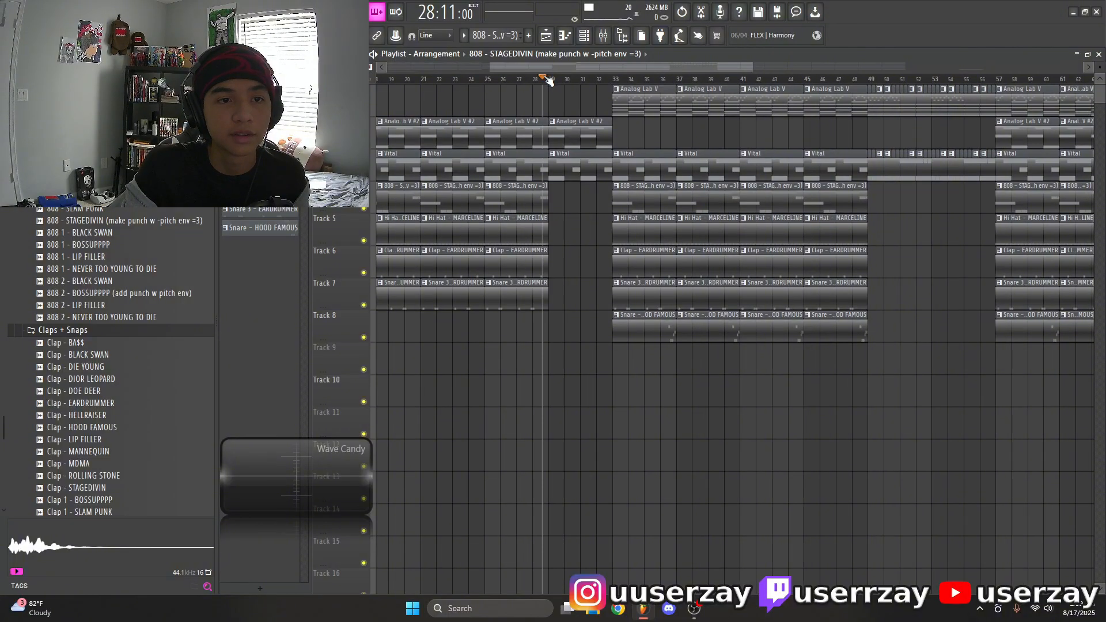
pyautogui.press('space')
pyautogui.press('space')
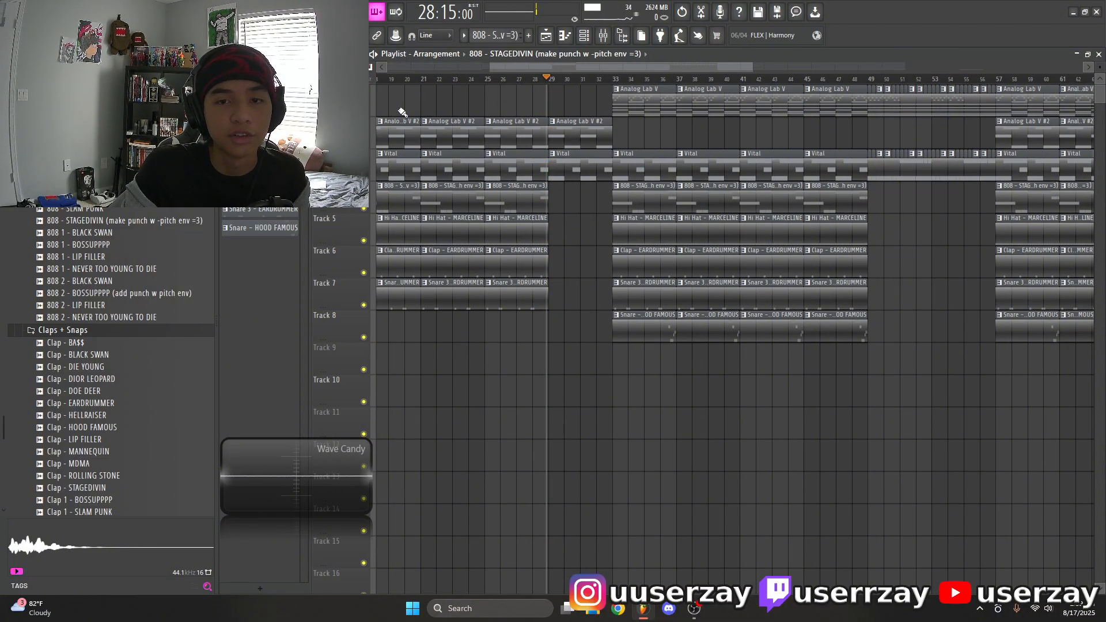
pyautogui.scroll(-3, 602, 66)
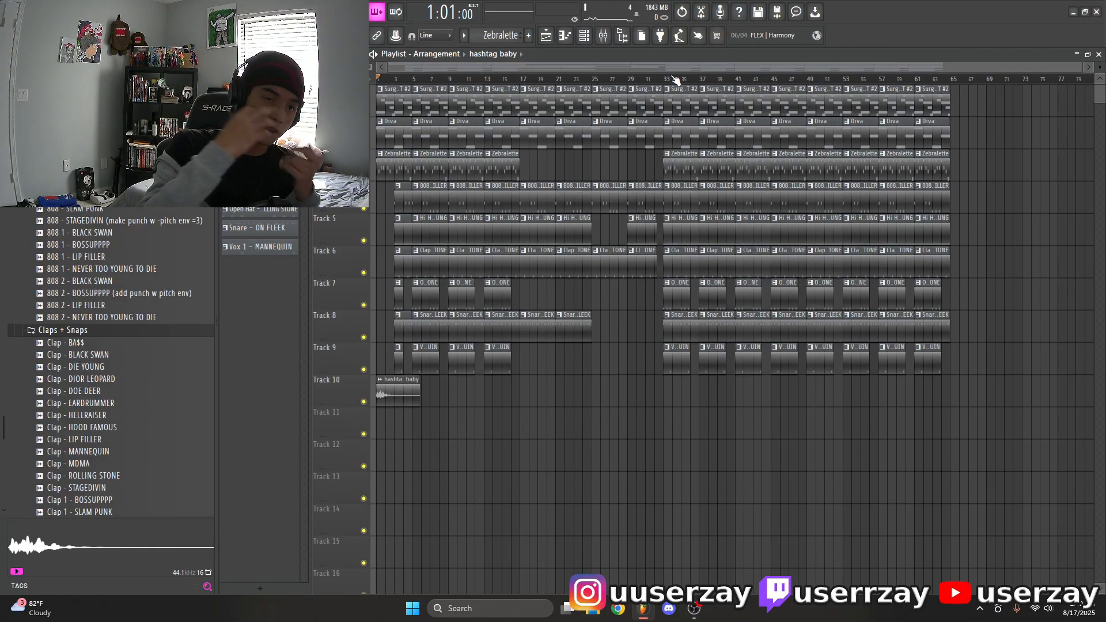
# Play the second beat's arrangement from bar 1, stop playback, and examine its clip layout across the song
pyautogui.press('space')
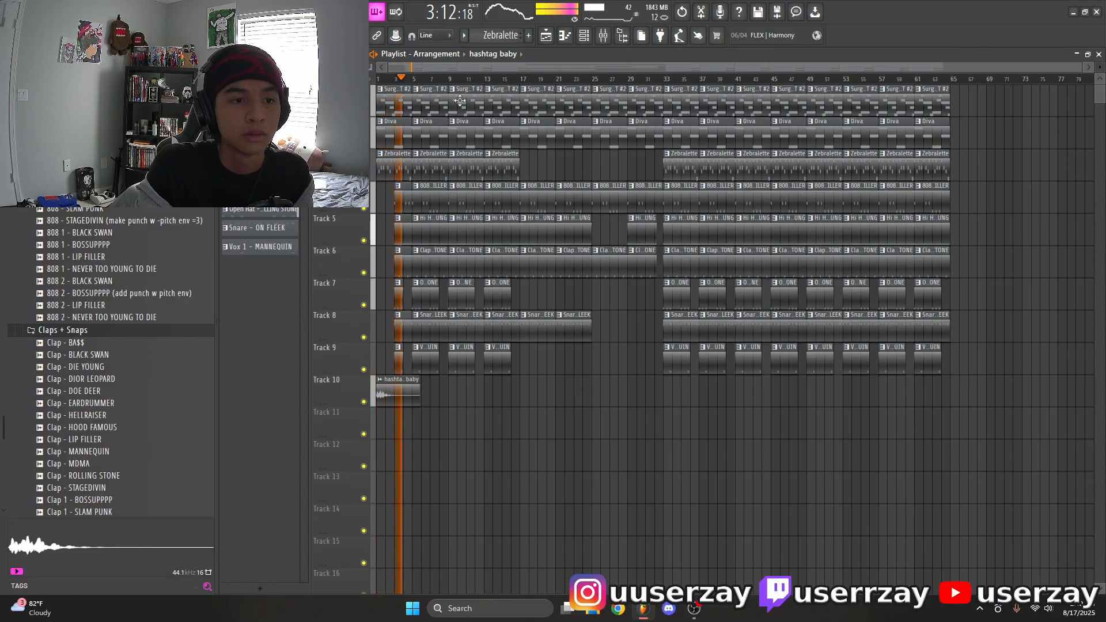
pyautogui.scroll(4, 497, 75)
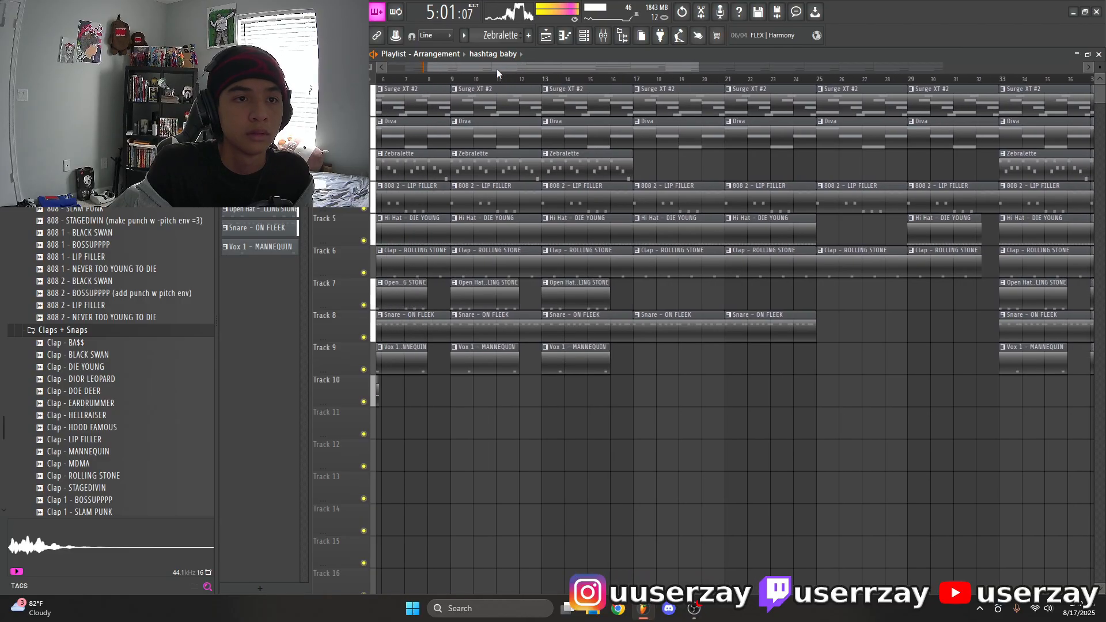
pyautogui.press('space')
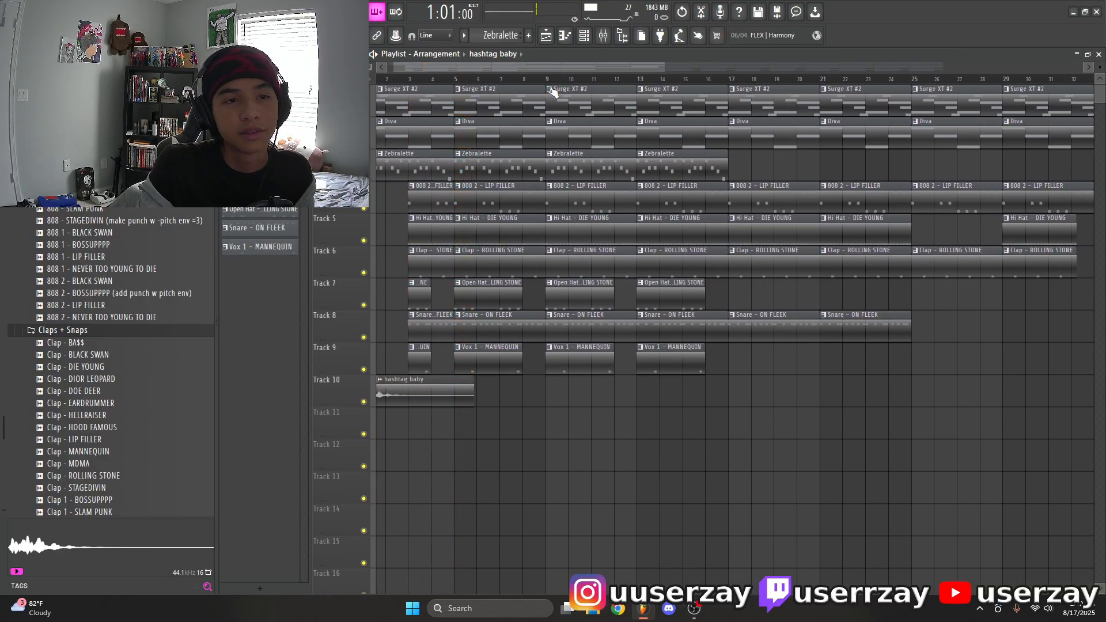
pyautogui.moveTo(573, 67); pyautogui.dragTo(498, 69)
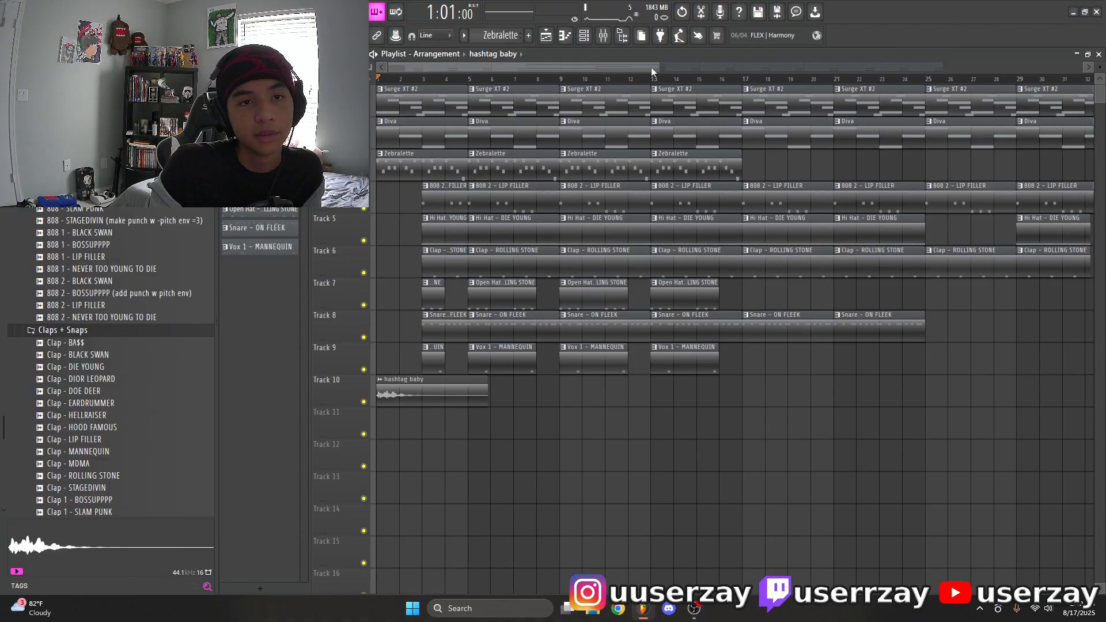
pyautogui.moveTo(651, 67); pyautogui.dragTo(1064, 134)
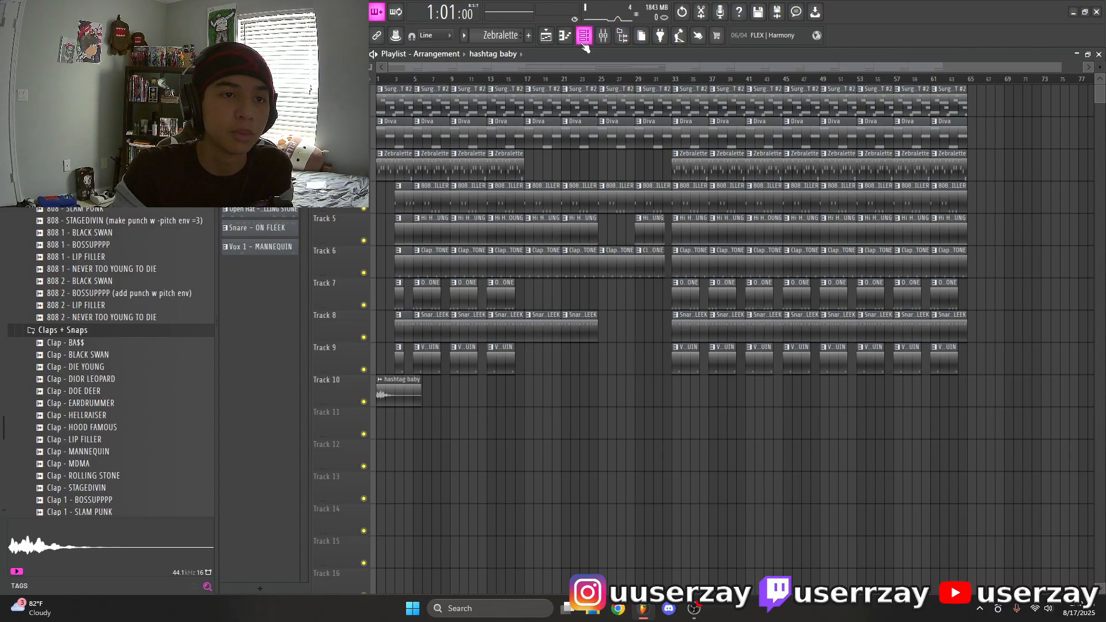
# Open the Surge XT #2 pattern in the piano roll, examine the preset in its synth window, and close the window and channel rack
pyautogui.doubleClick(410, 101)
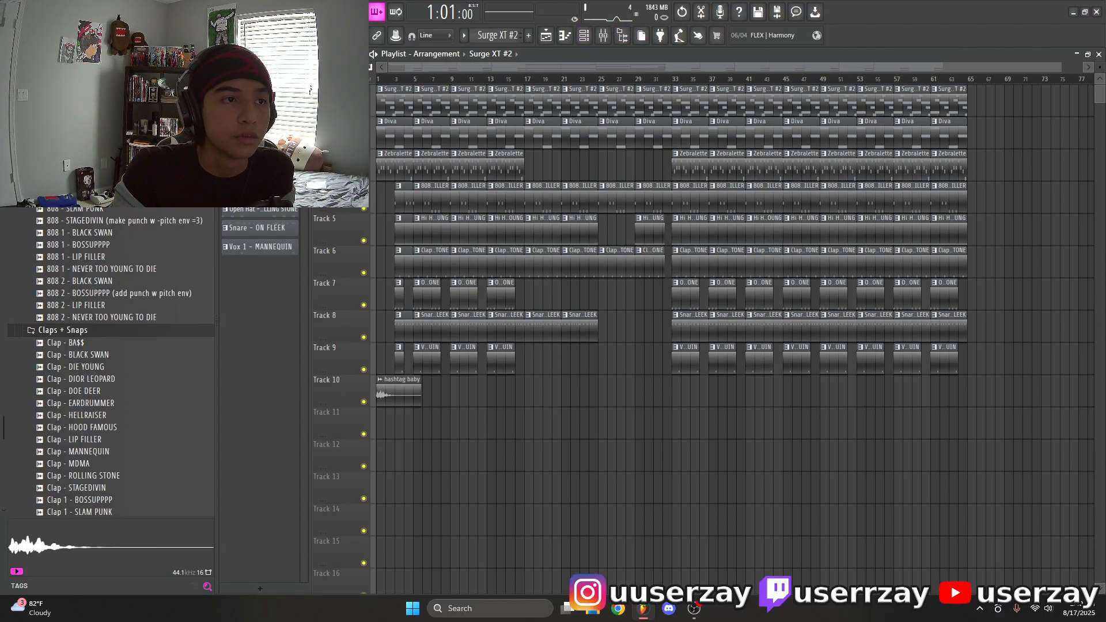
pyautogui.click(583, 35)
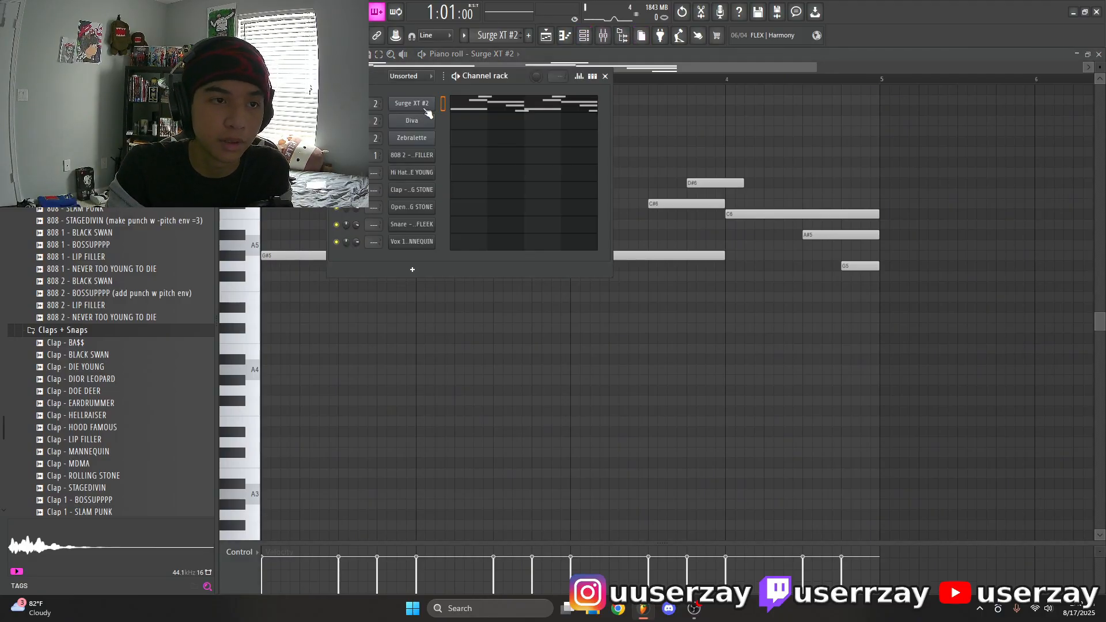
pyautogui.click(429, 107)
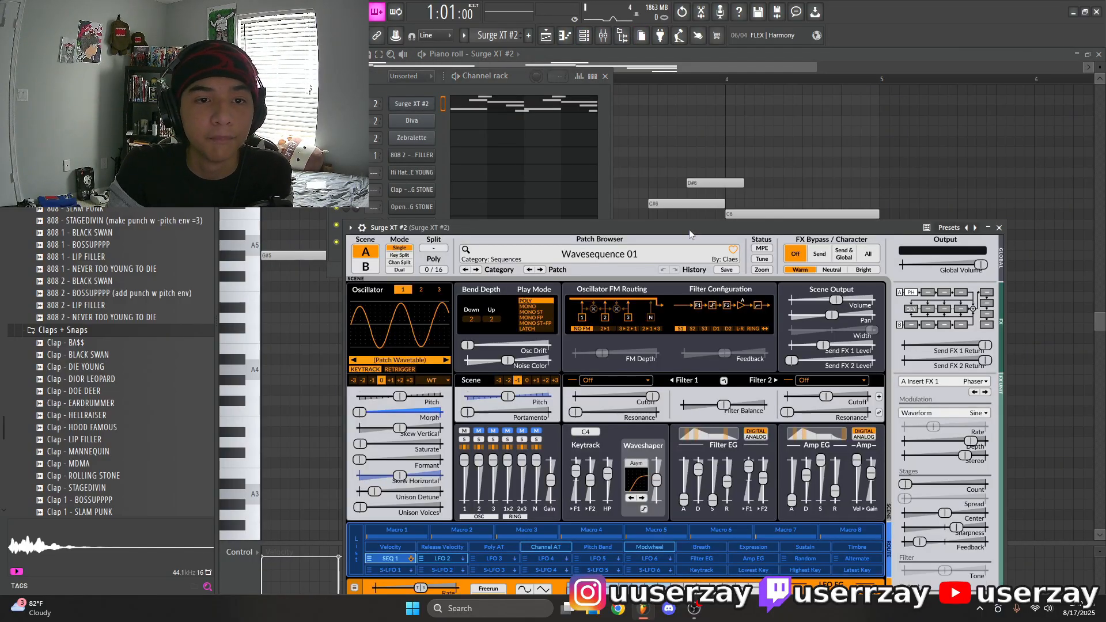
pyautogui.moveTo(691, 229); pyautogui.dragTo(640, 219)
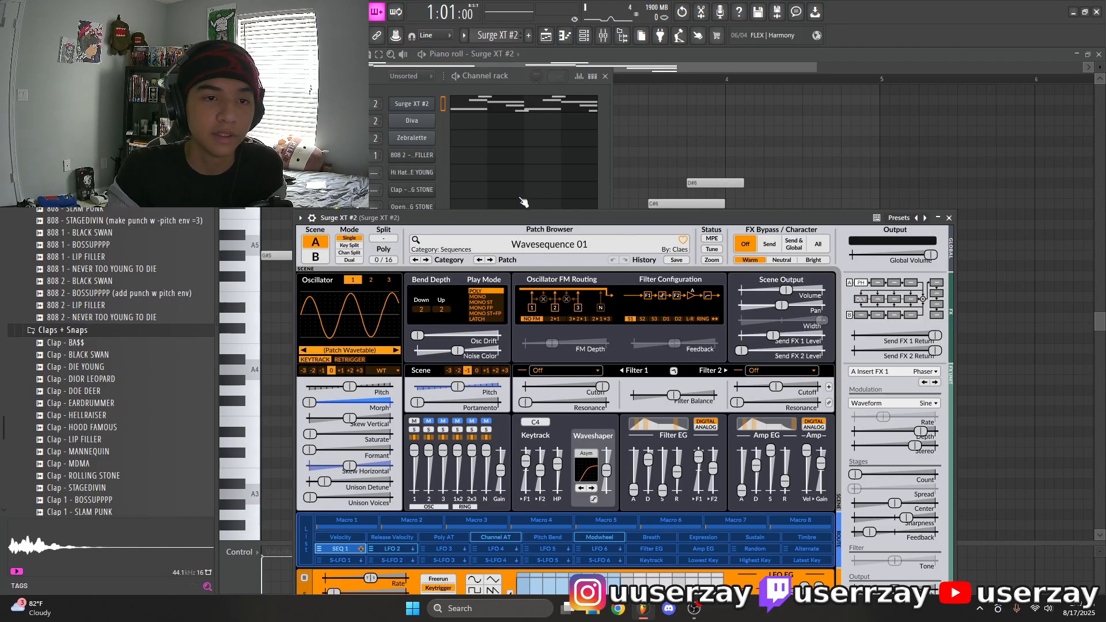
pyautogui.press('F5')
pyautogui.click(555, 109)
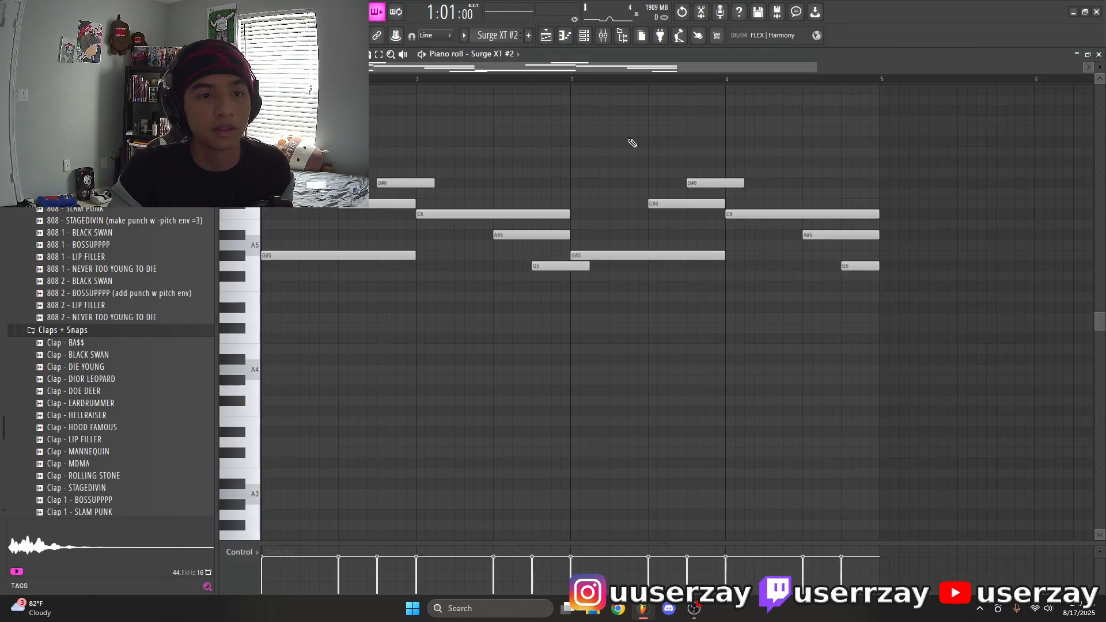
# Play back the Surge XT #2 melody in the piano roll, stop it, and return to the playlist
pyautogui.press('space')
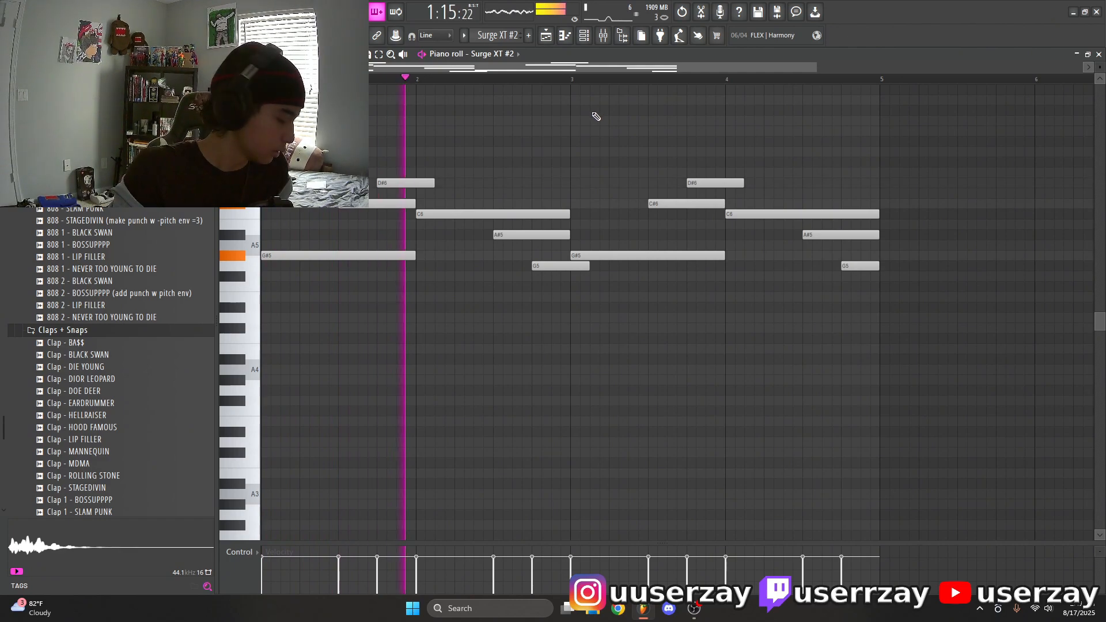
pyautogui.scroll(-2, 596, 96)
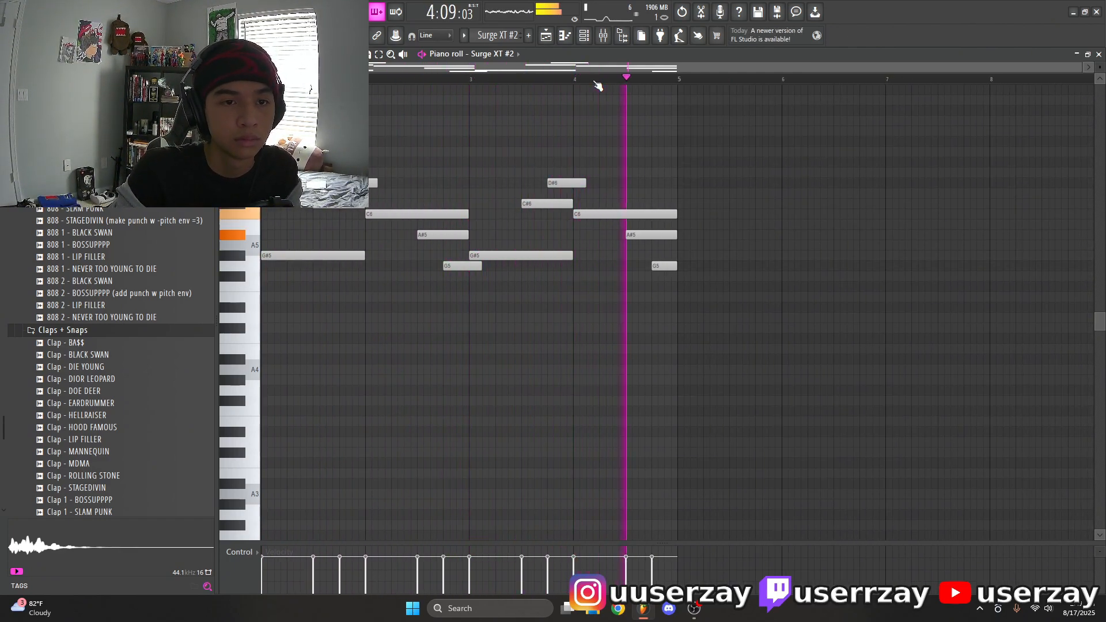
pyautogui.press('space')
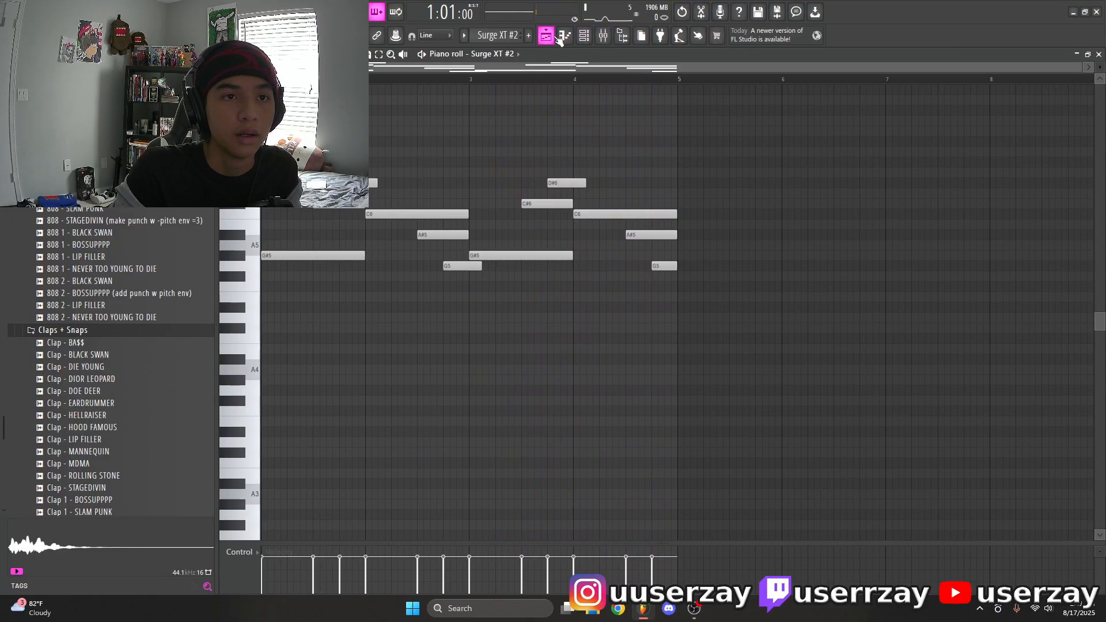
pyautogui.click(554, 37)
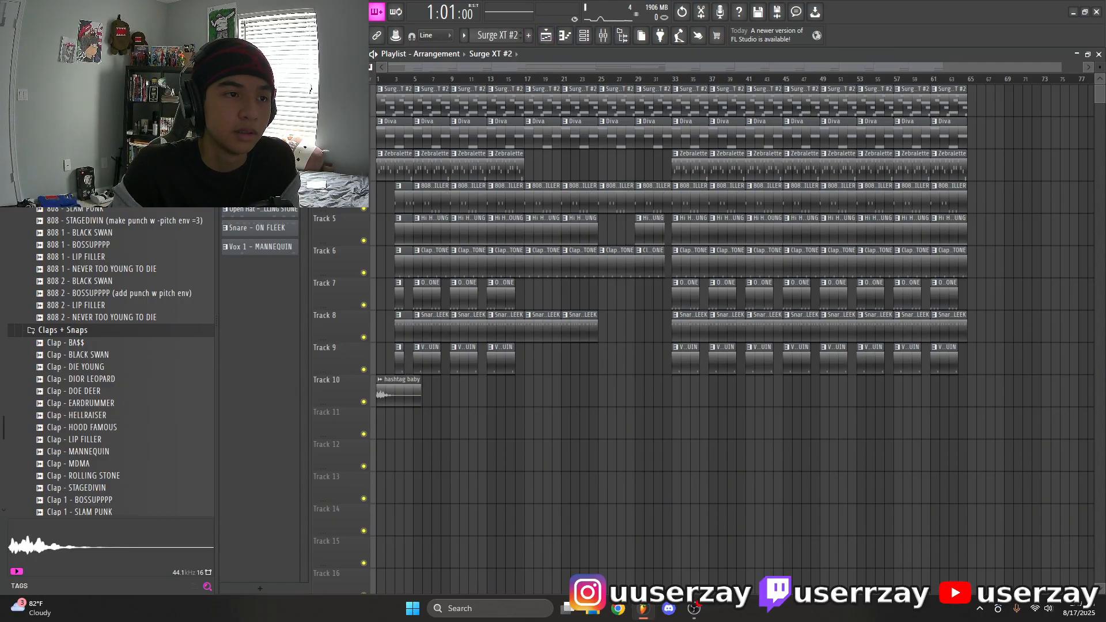
# Open the Diva pattern and its synth, dismiss the registration notice, examine the preset list, and close the synth window
pyautogui.doubleClick(538, 135)
pyautogui.click(593, 39)
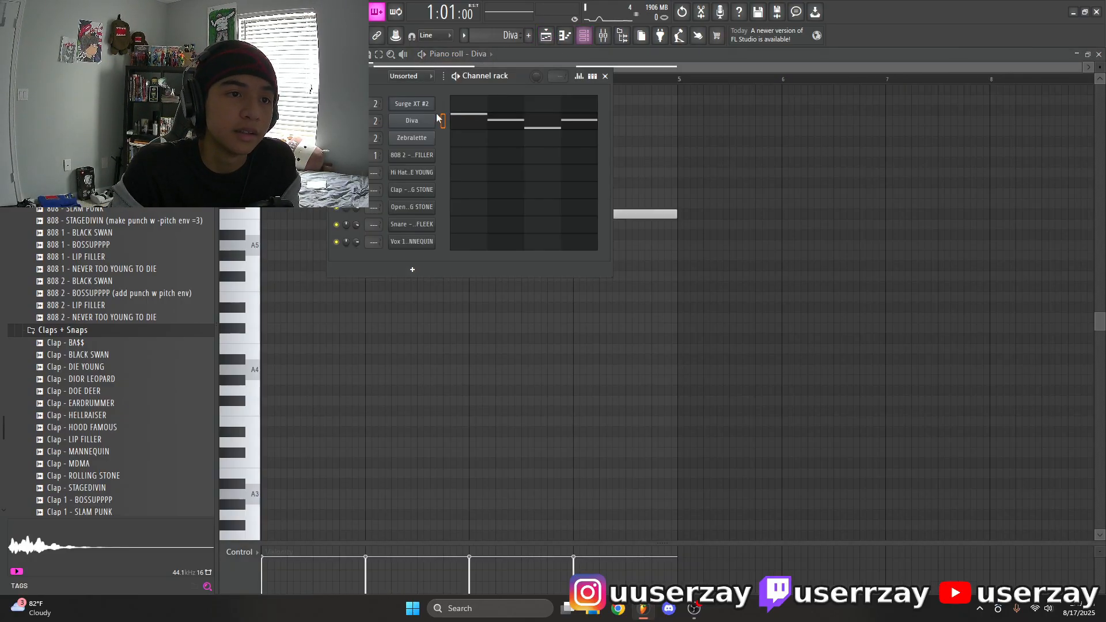
pyautogui.click(431, 122)
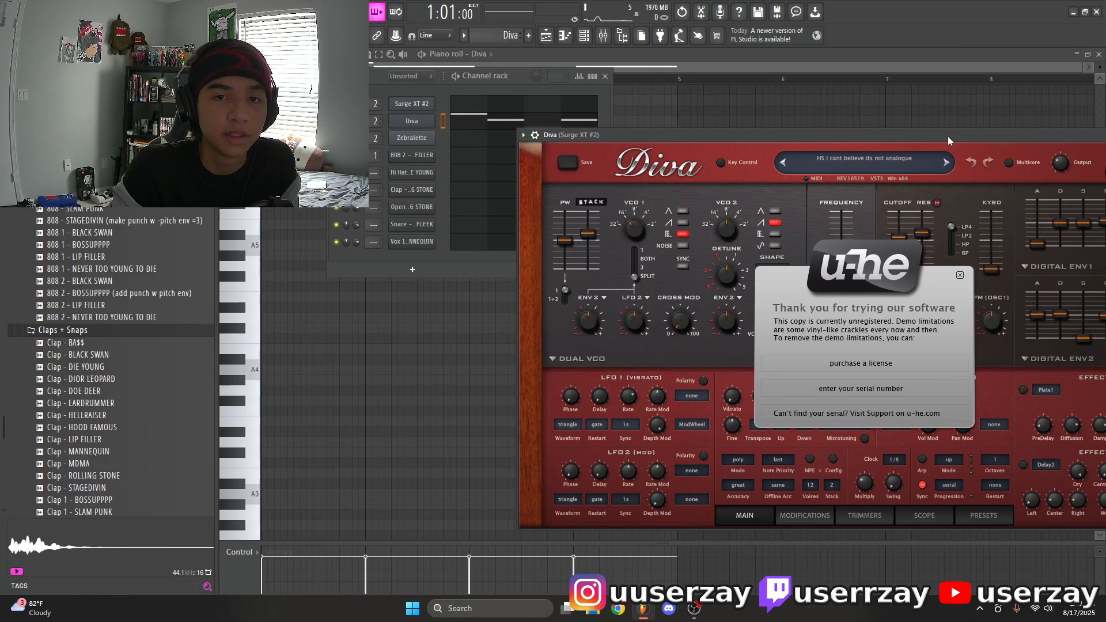
pyautogui.moveTo(948, 136); pyautogui.dragTo(651, 111)
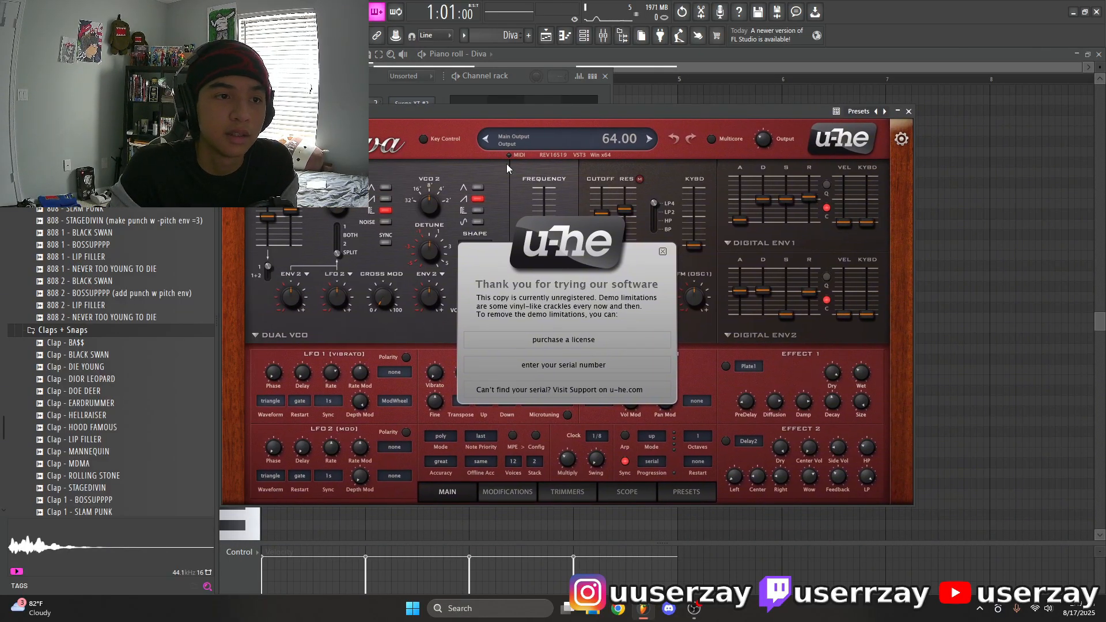
pyautogui.click(662, 252)
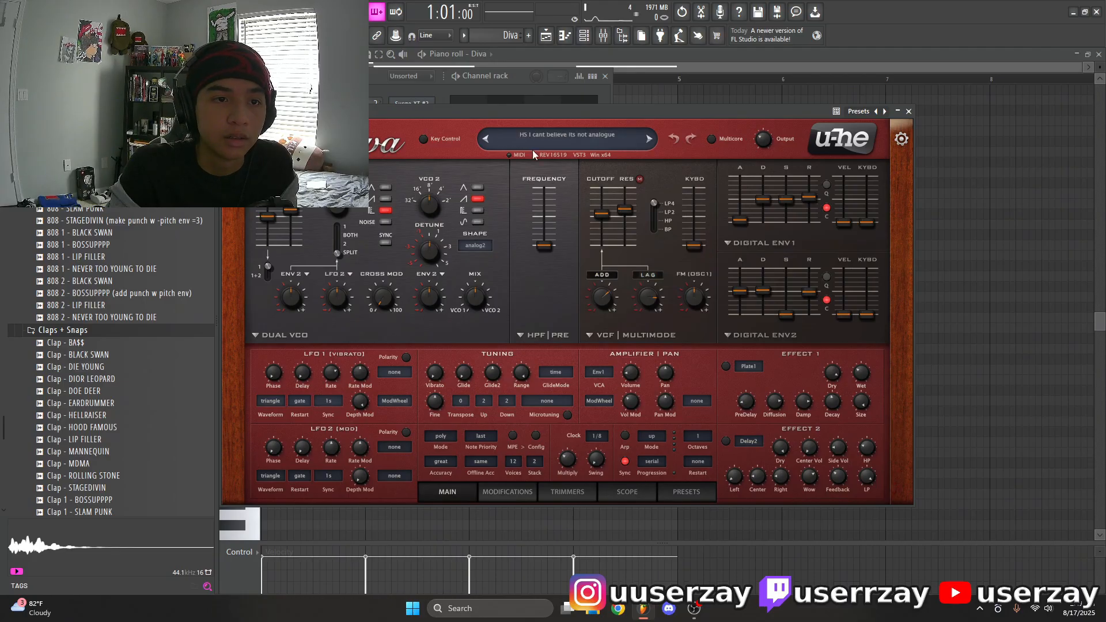
pyautogui.click(562, 137)
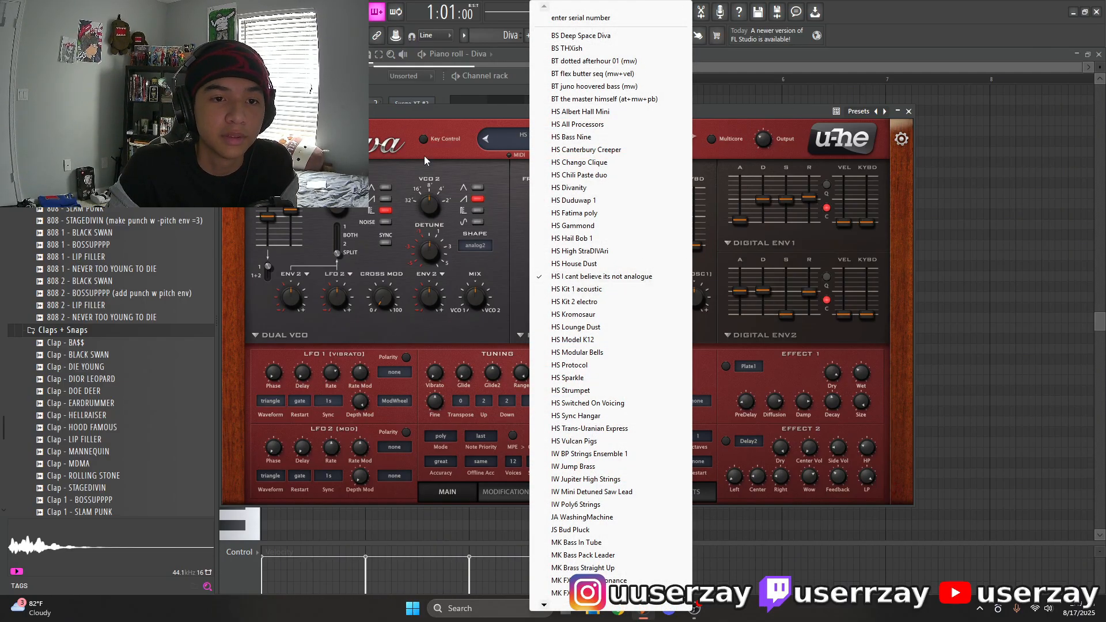
pyautogui.click(437, 108)
pyautogui.click(909, 111)
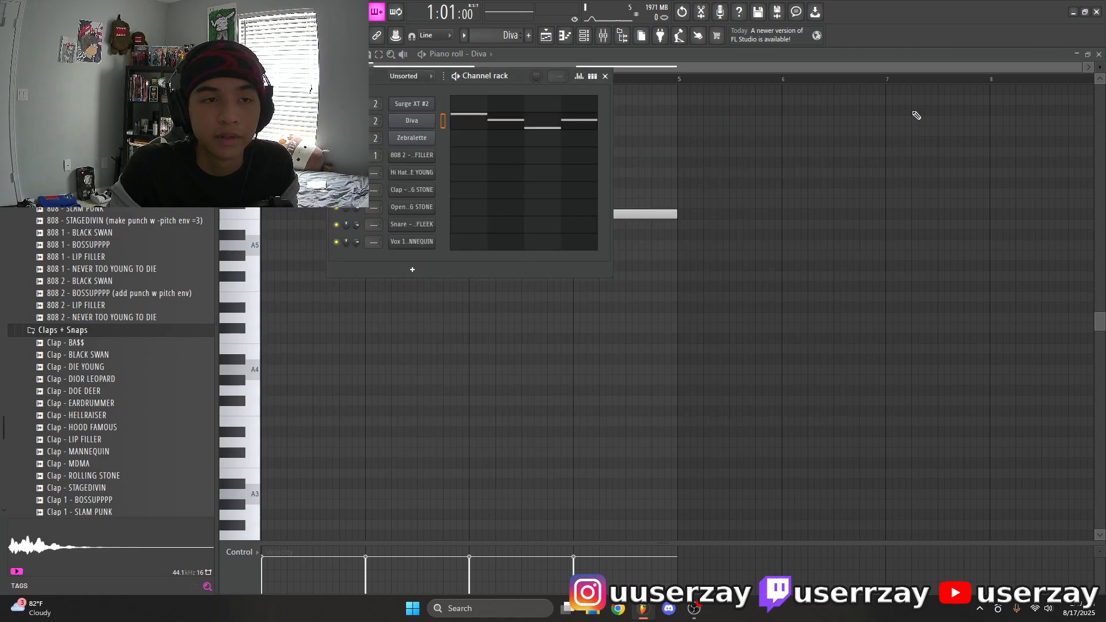
# Hide the channel rack, play back the Diva pattern's notes in the piano roll, and return to the playlist
pyautogui.press('F6')
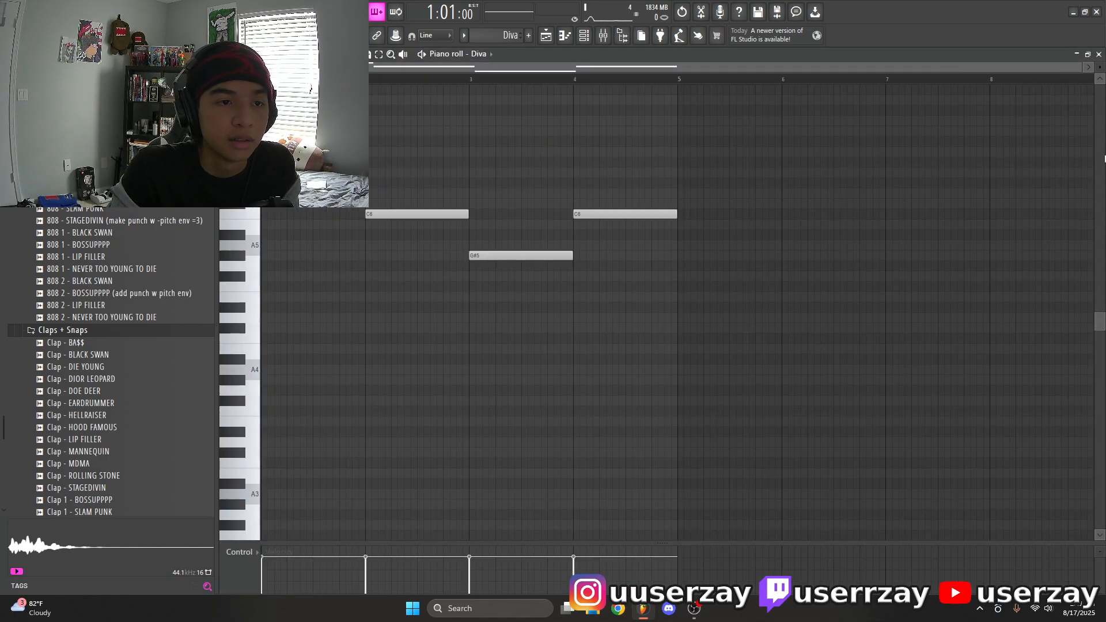
pyautogui.press('space')
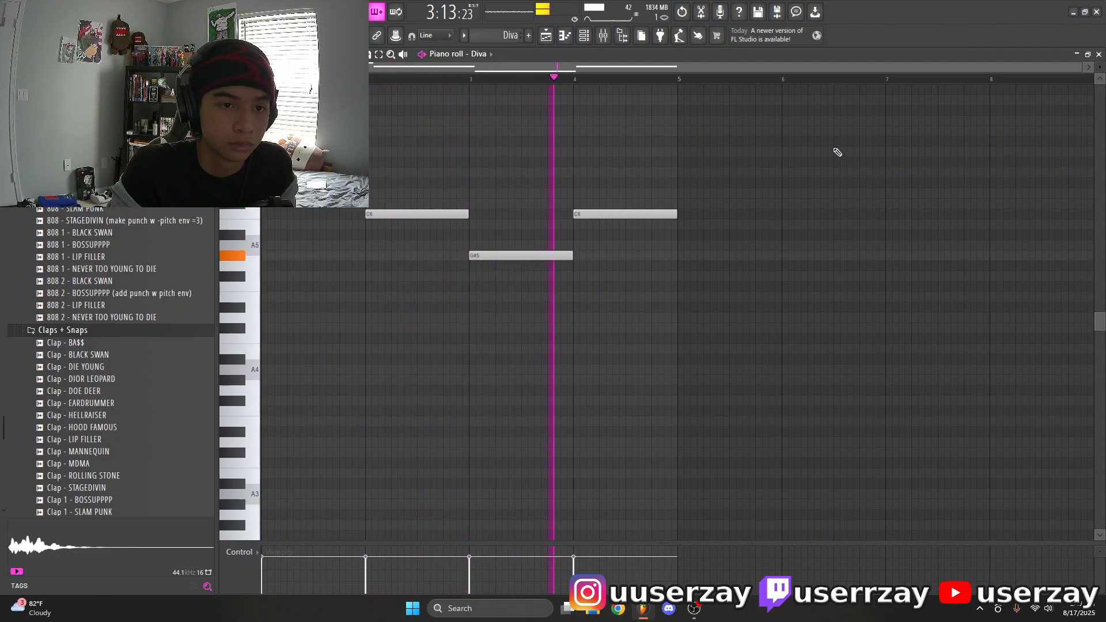
pyautogui.press('space')
pyautogui.click(549, 36)
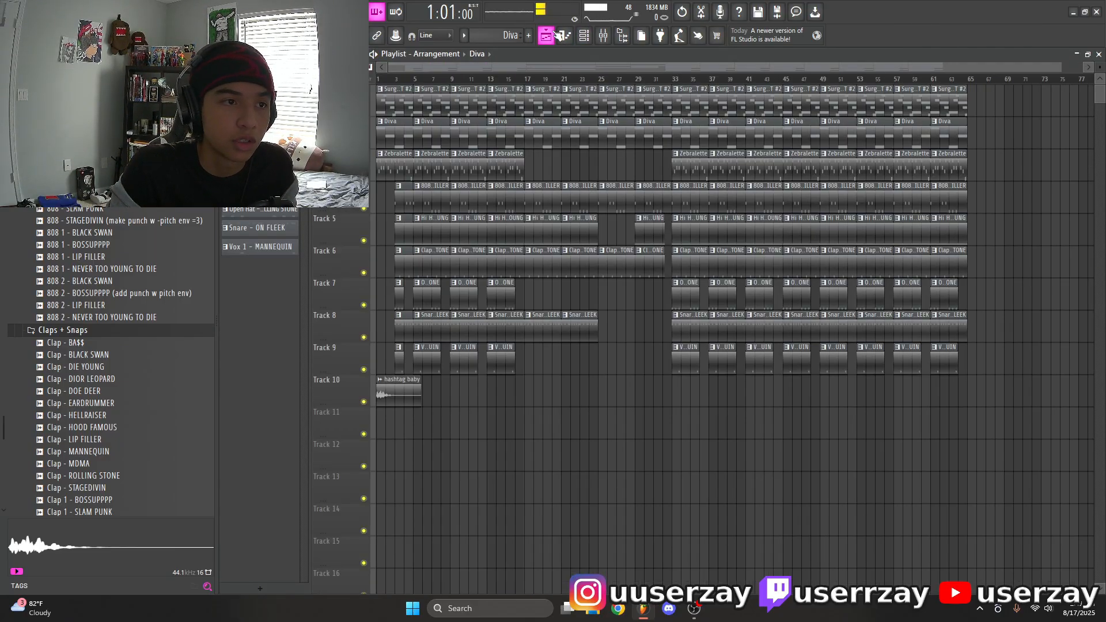
# Select the Zebralette pattern, open it in the piano roll, and examine its notes across the four bars
pyautogui.click(260, 133)
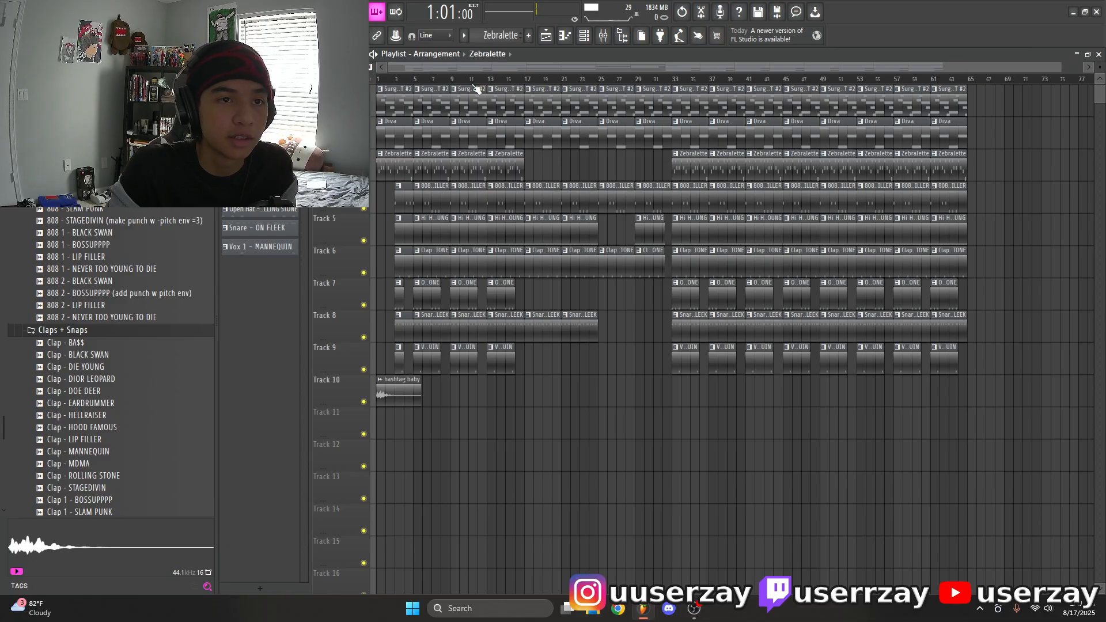
pyautogui.press('F7')
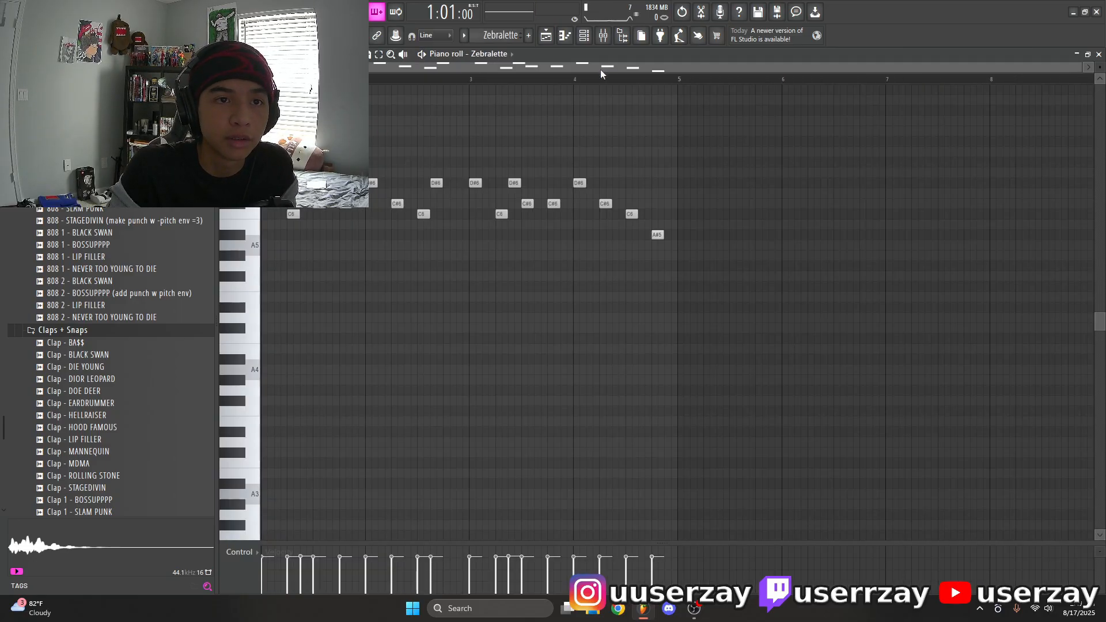
pyautogui.scroll(3, 602, 81)
pyautogui.moveTo(621, 67); pyautogui.dragTo(416, 70)
pyautogui.scroll(-3, 430, 84)
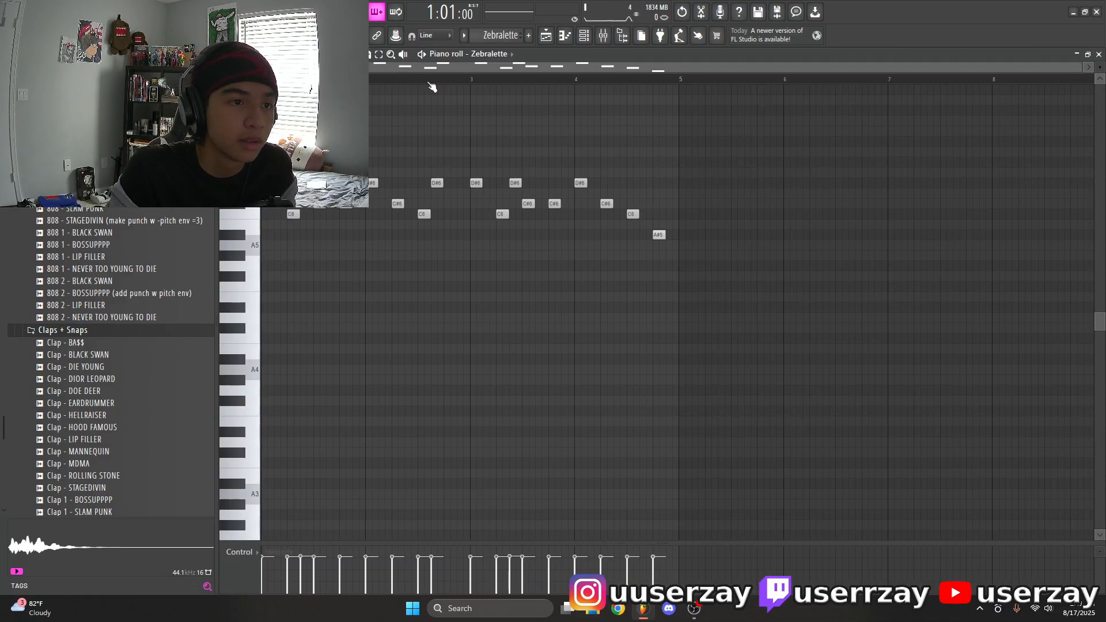
# Open the Zebralette synth from the channel rack, examine its oscillator, envelope and MSEG settings, and close its window
pyautogui.click(583, 35)
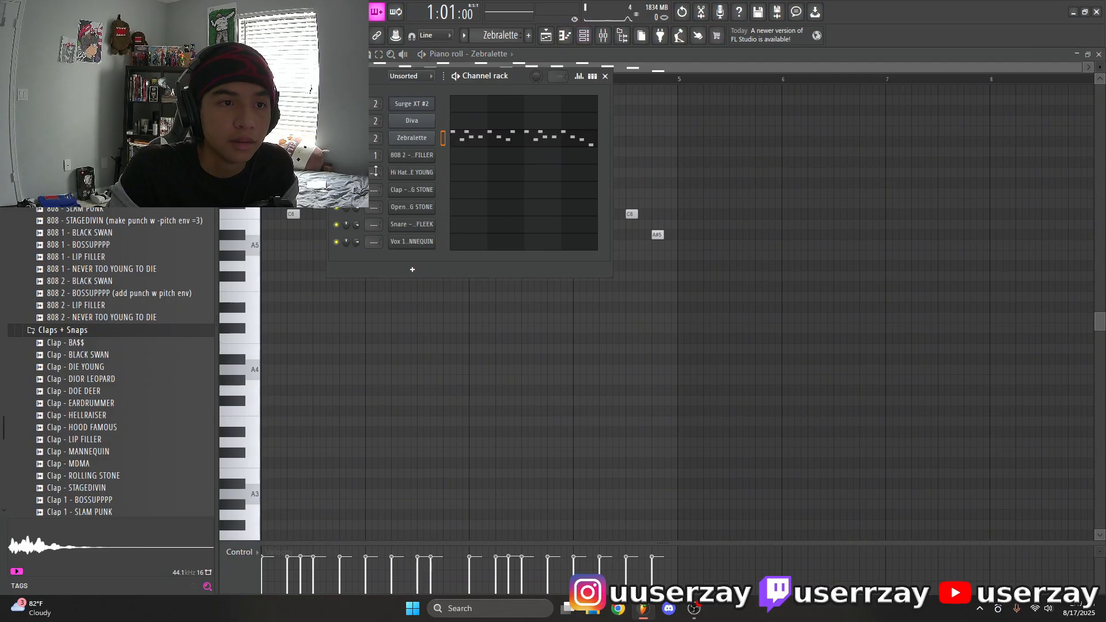
pyautogui.click(422, 139)
pyautogui.moveTo(630, 168); pyautogui.dragTo(596, 175)
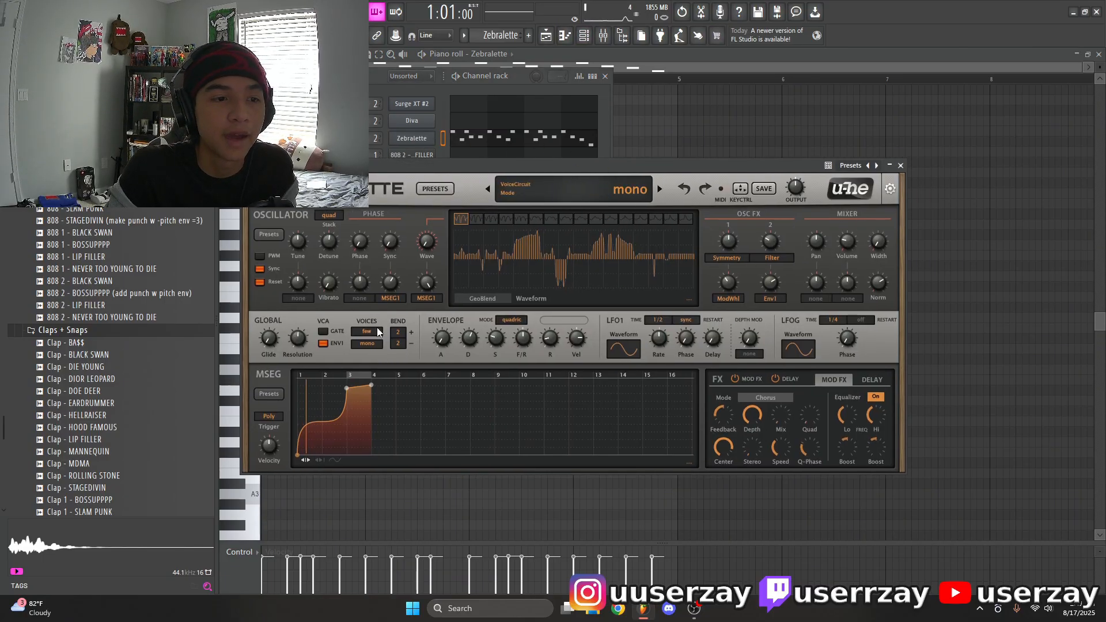
pyautogui.click(900, 165)
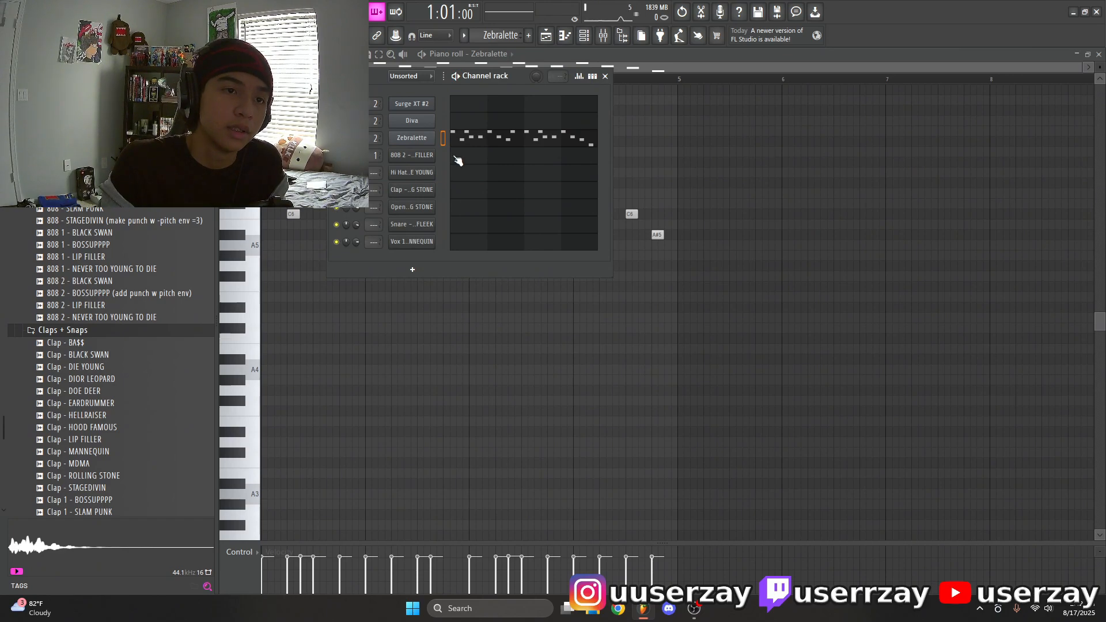
# Hide the channel rack, play back the Zebralette melody in the piano roll, stop it, and return to the playlist
pyautogui.press('F6')
pyautogui.press('space')
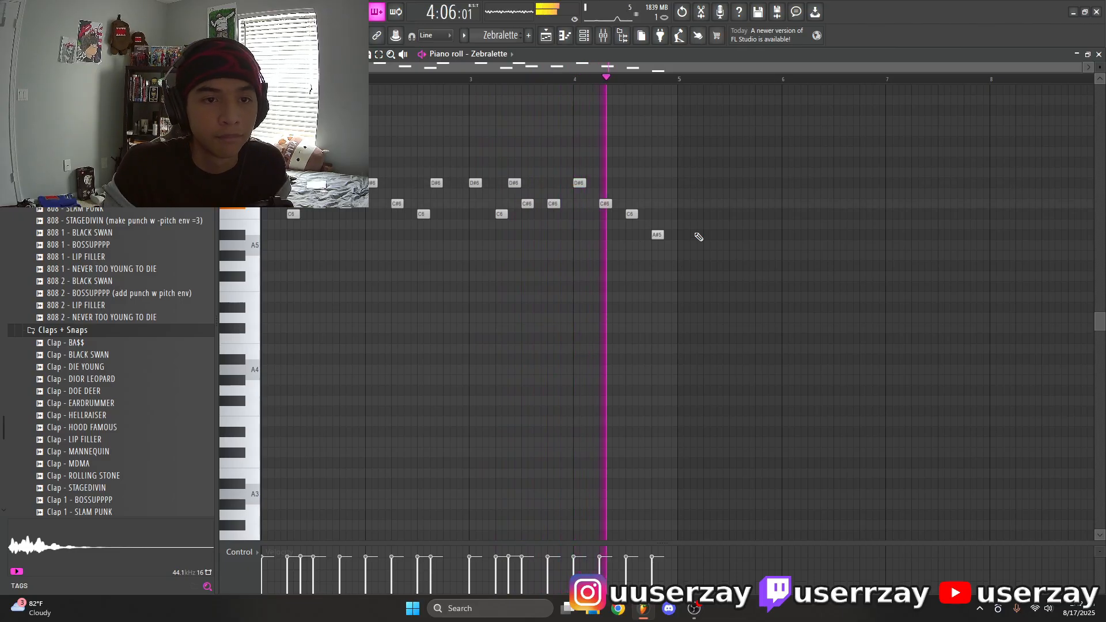
pyautogui.press('space')
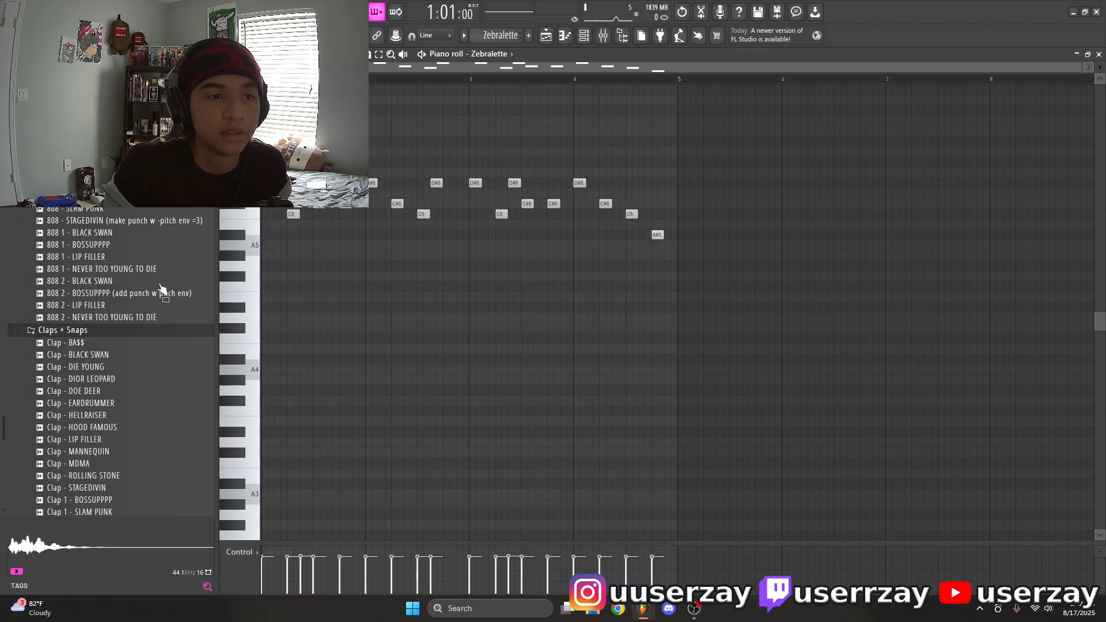
pyautogui.click(546, 36)
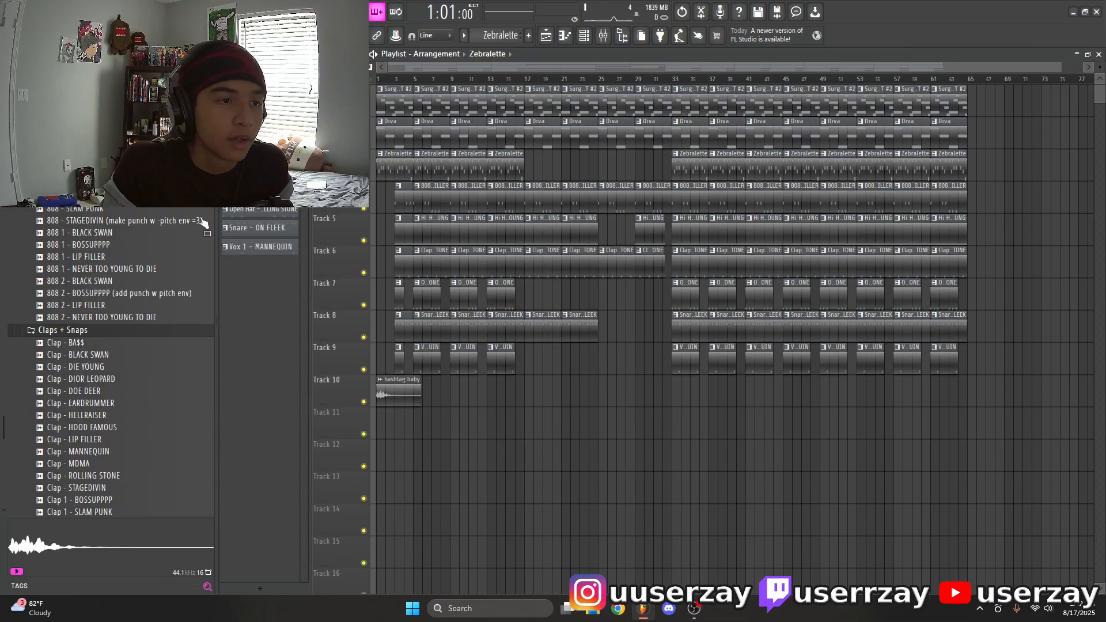
# Open the Vox 1 - MANNEQUIN pattern in the piano roll, play it back, and return to the playlist with playback stopped
pyautogui.doubleClick(259, 246)
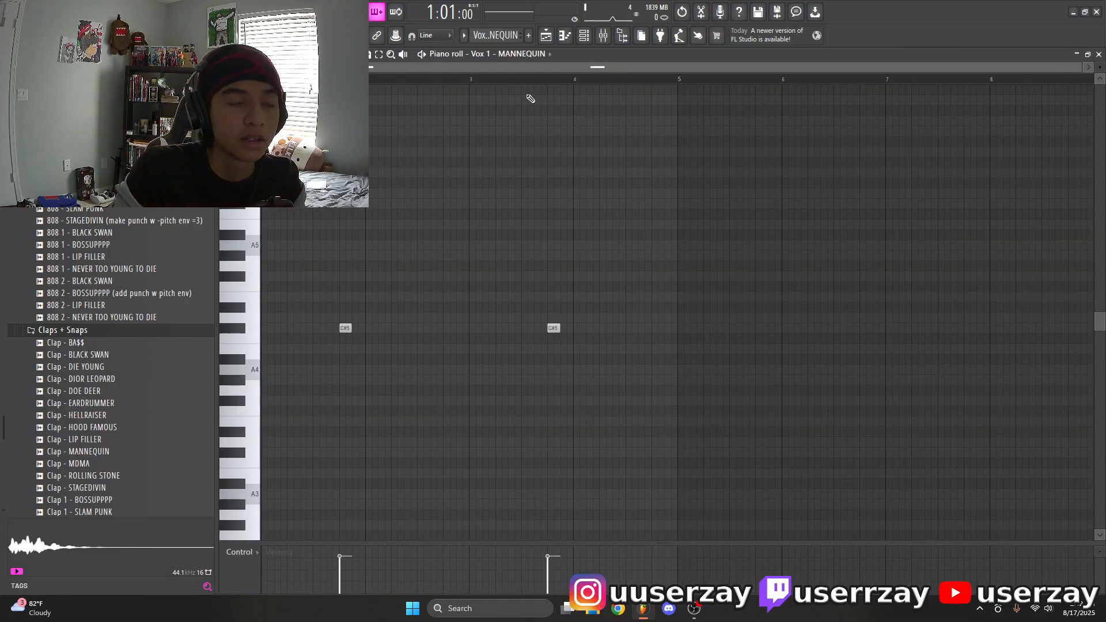
pyautogui.press('space')
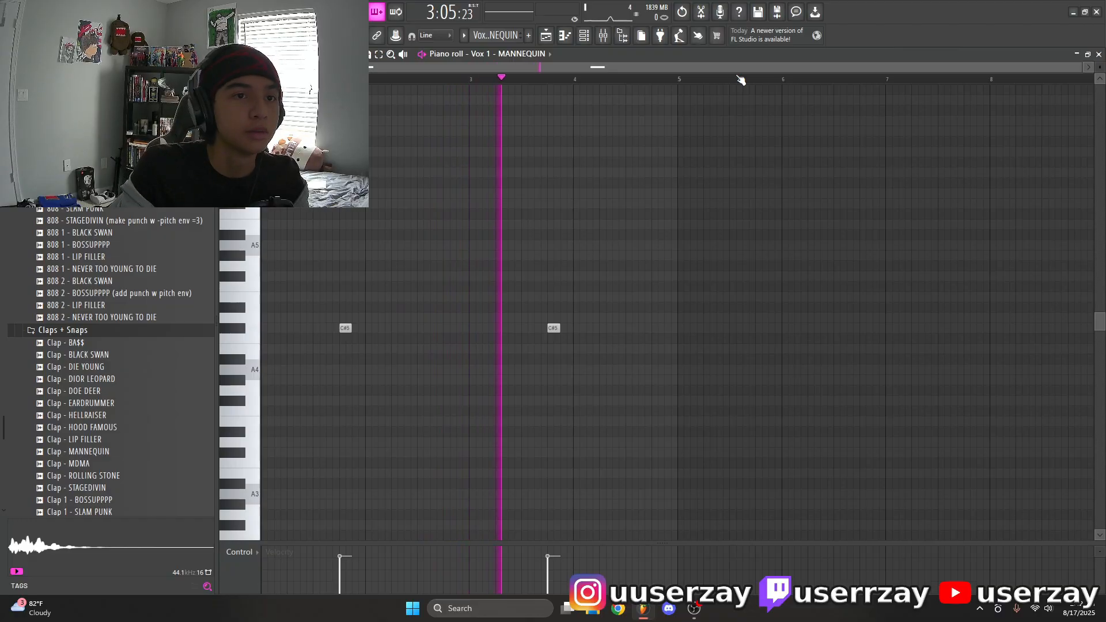
pyautogui.click(547, 35)
pyautogui.press('space')
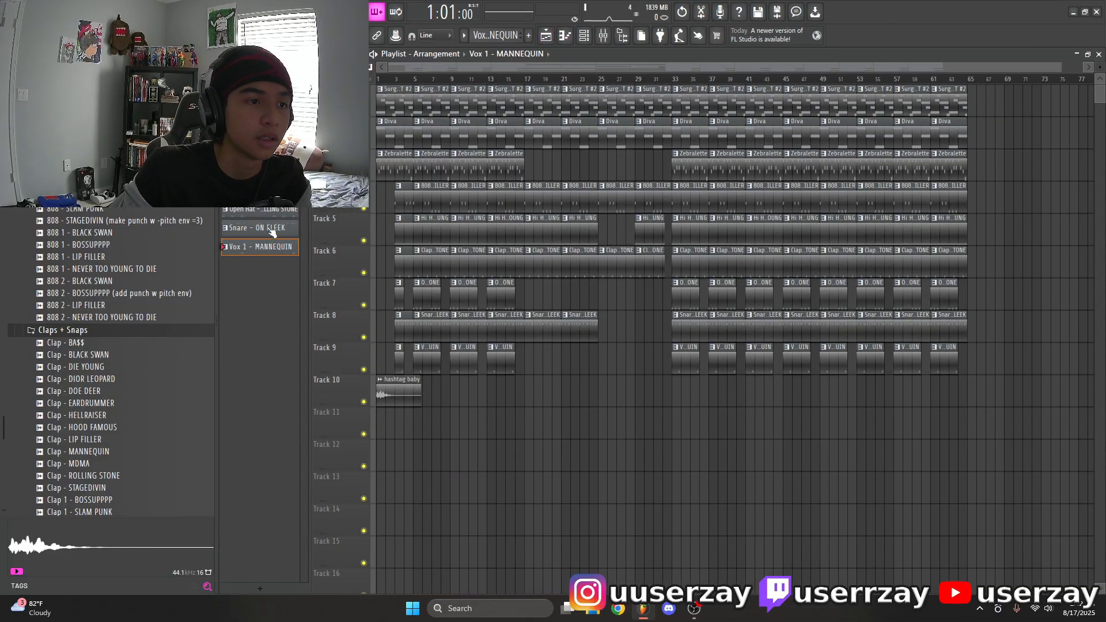
# Open the Snare - ON FLEEK pattern, play back its notes in the piano roll, stop, and return to the playlist
pyautogui.doubleClick(272, 230)
pyautogui.click(546, 36)
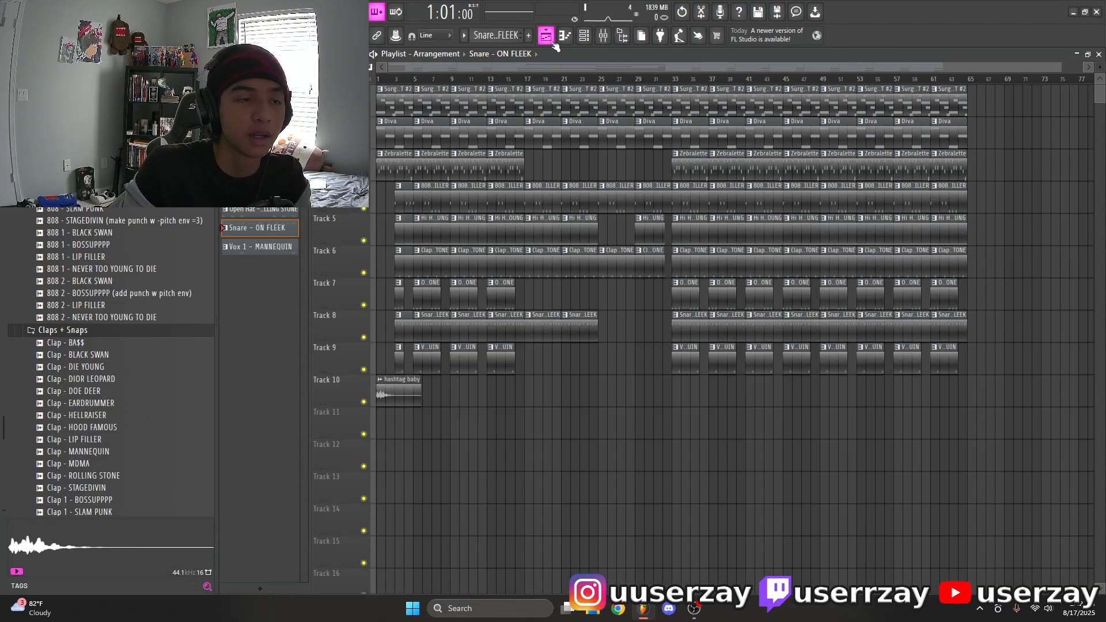
pyautogui.click(550, 39)
pyautogui.press('space')
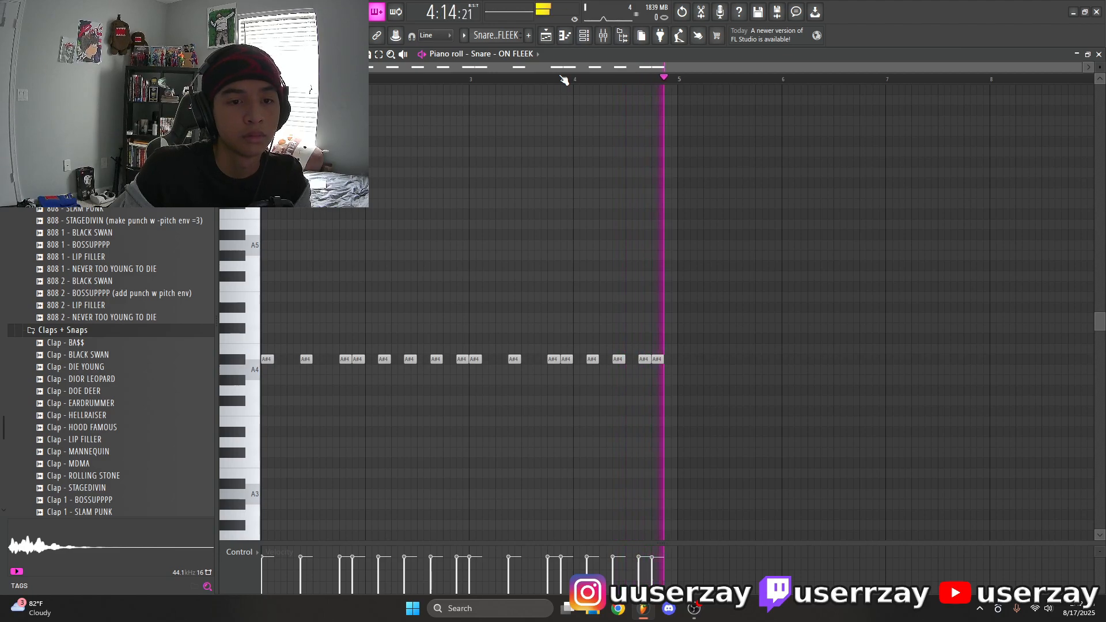
pyautogui.press('space')
pyautogui.click(552, 41)
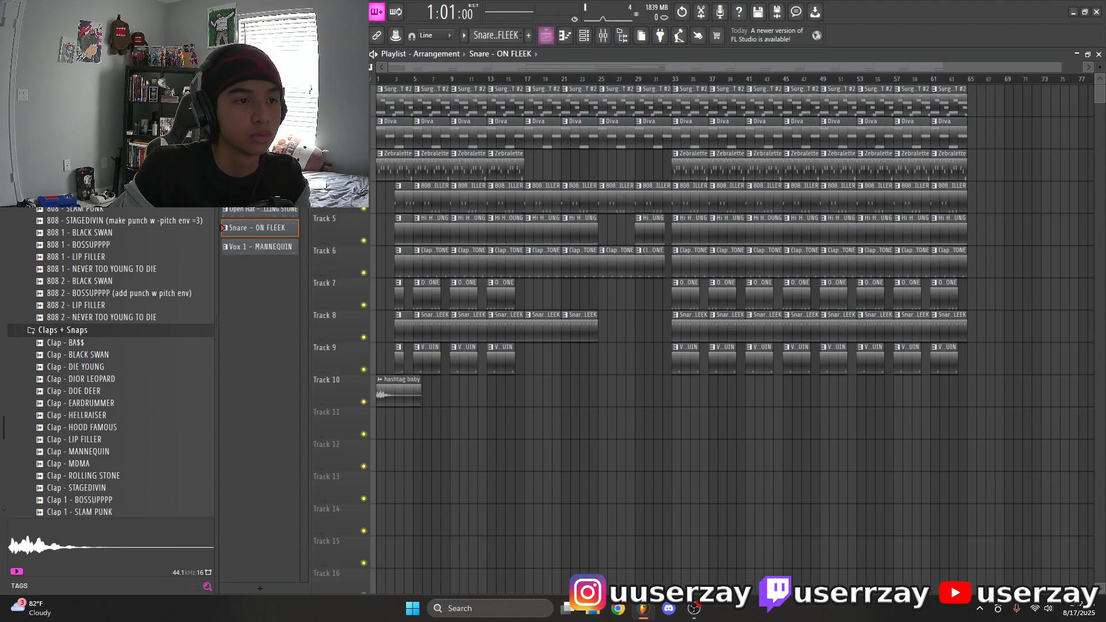
# Open the Open Hat - ROLLING STONE pattern in the piano roll, play it briefly, stop, and return to the playlist
pyautogui.doubleClick(276, 217)
pyautogui.press('space')
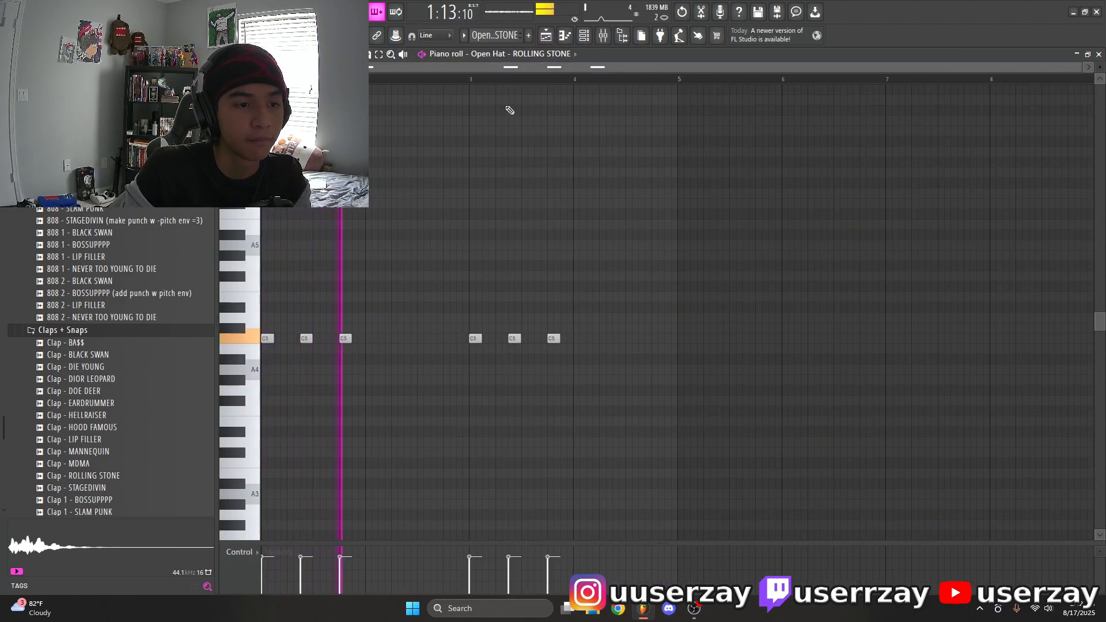
pyautogui.press('space')
pyautogui.click(546, 37)
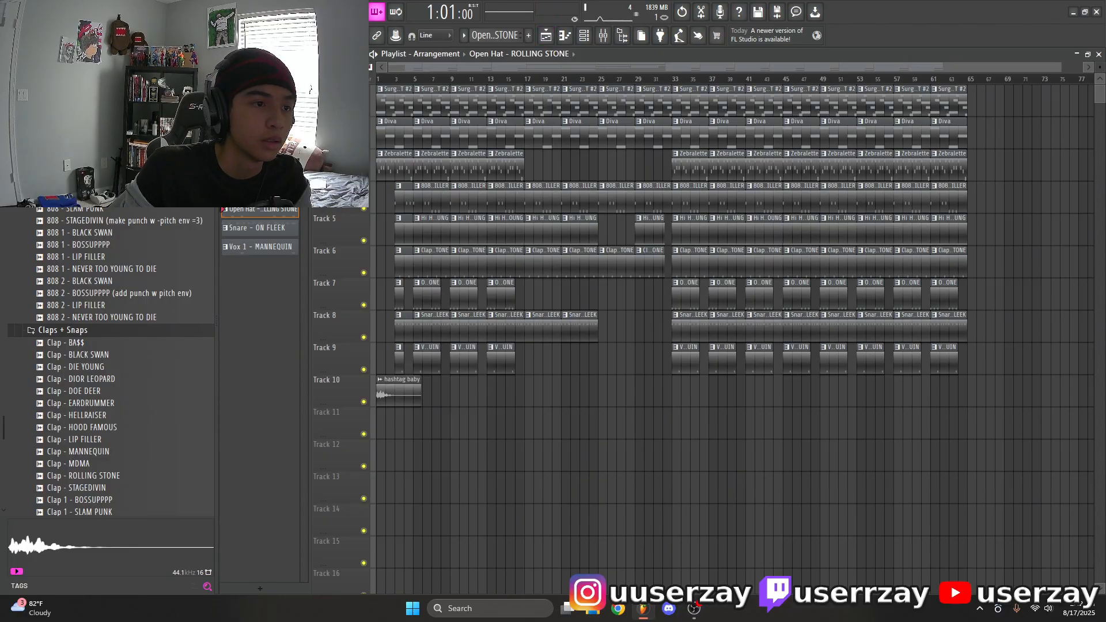
# Open the Clap - ROLLING STONE pattern in the piano roll, play it back, stop, and return to the playlist
pyautogui.doubleClick(483, 202)
pyautogui.press('space')
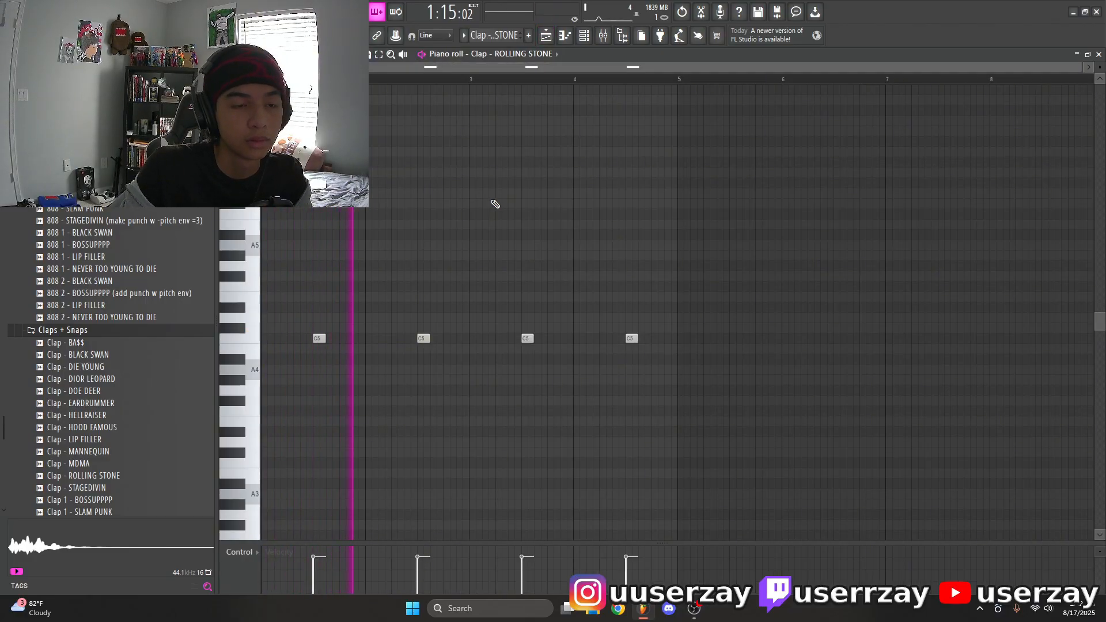
pyautogui.press('space')
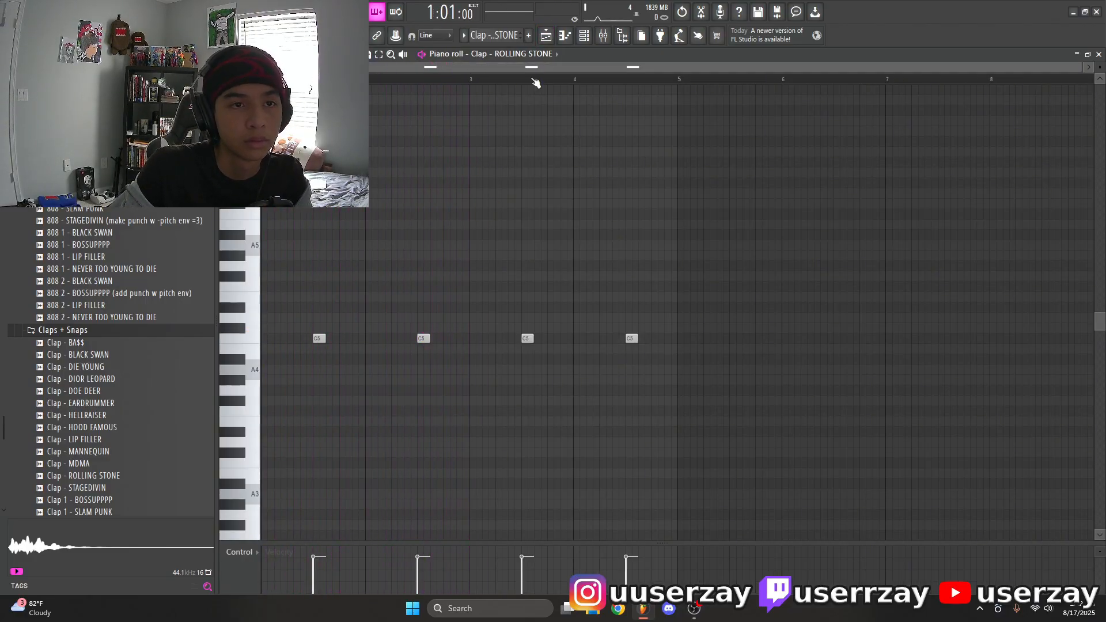
pyautogui.click(546, 37)
# Open the Hi Hat - DIE YOUNG pattern in the piano roll, play it back, stop, and return to the playlist
pyautogui.doubleClick(478, 229)
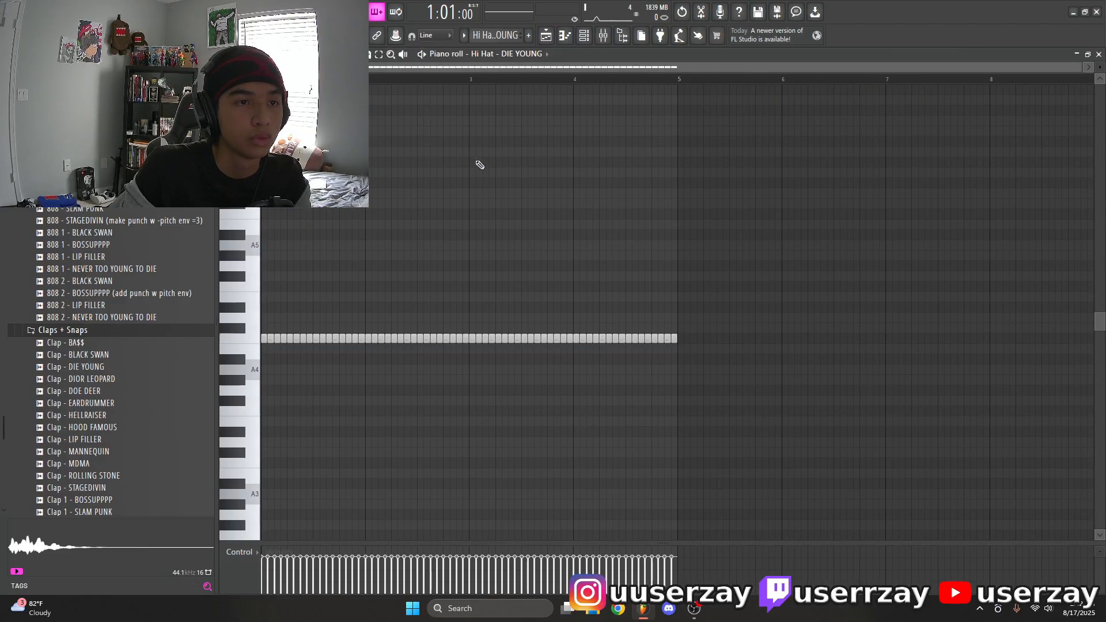
pyautogui.press('space')
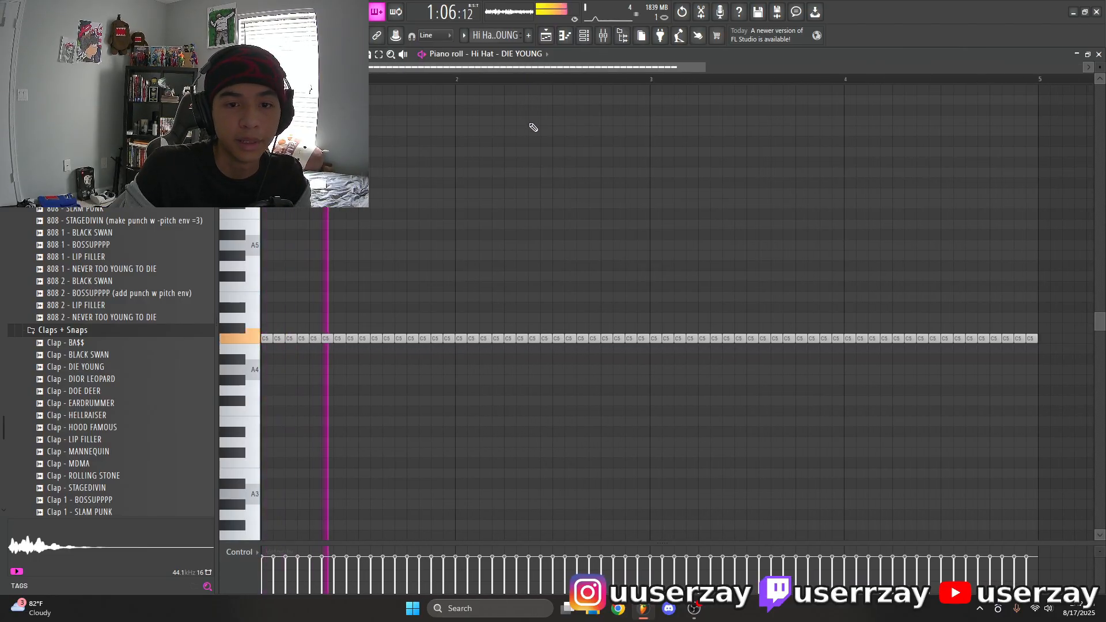
pyautogui.scroll(-3, 540, 84)
pyautogui.press('space')
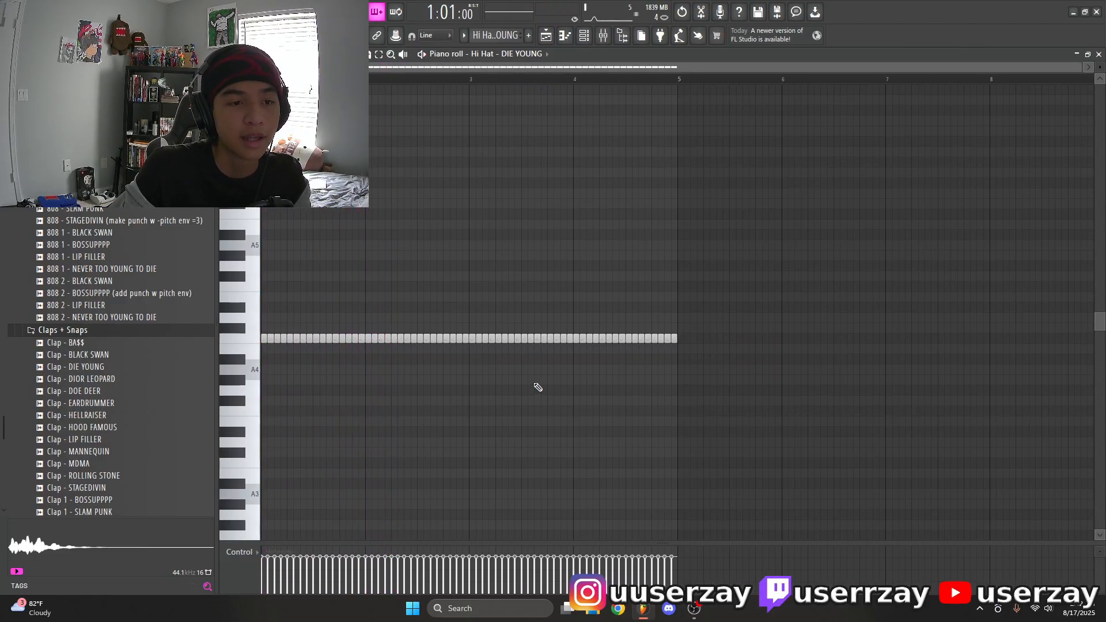
pyautogui.click(550, 39)
# Open the 808 2 - LIP FILLER pattern in the piano roll, play back its notes across the four bars, and stop
pyautogui.doubleClick(507, 199)
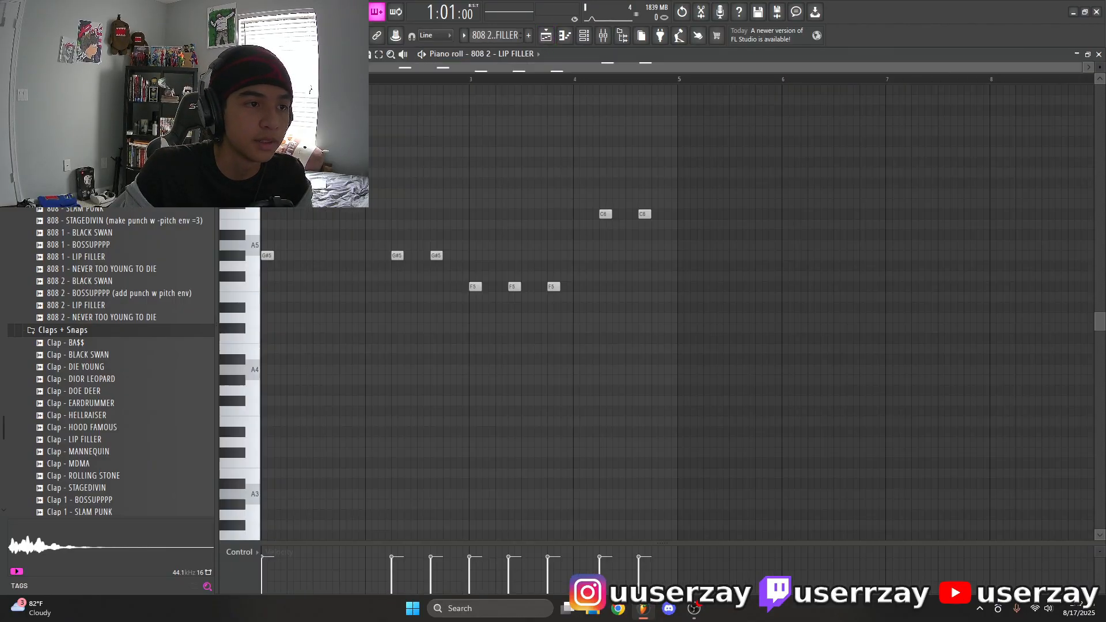
pyautogui.scroll(3, 541, 78)
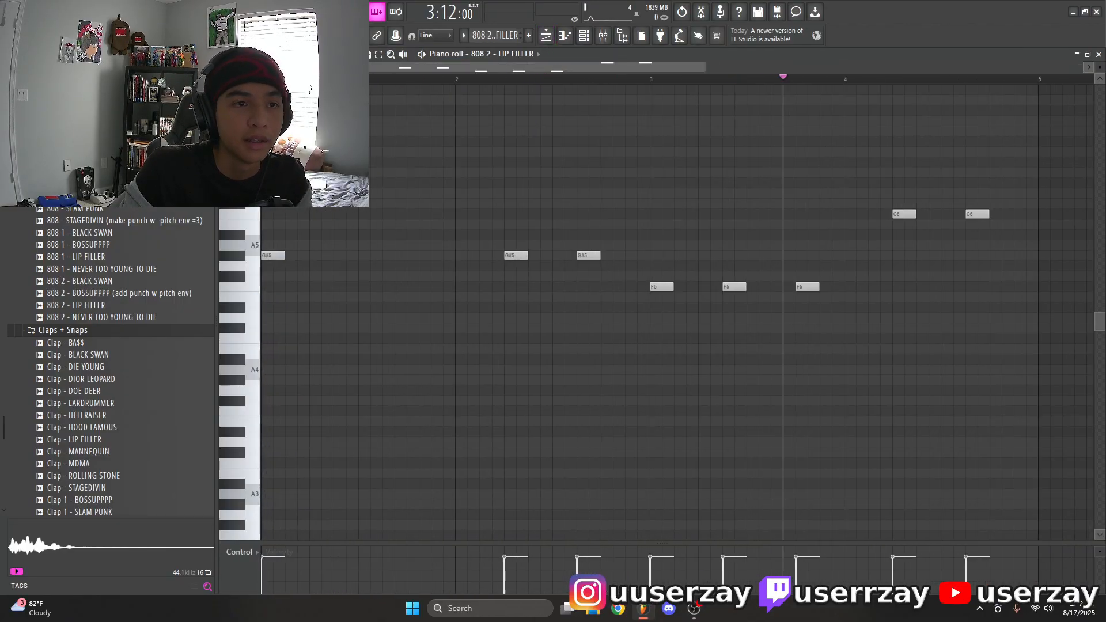
pyautogui.press('space')
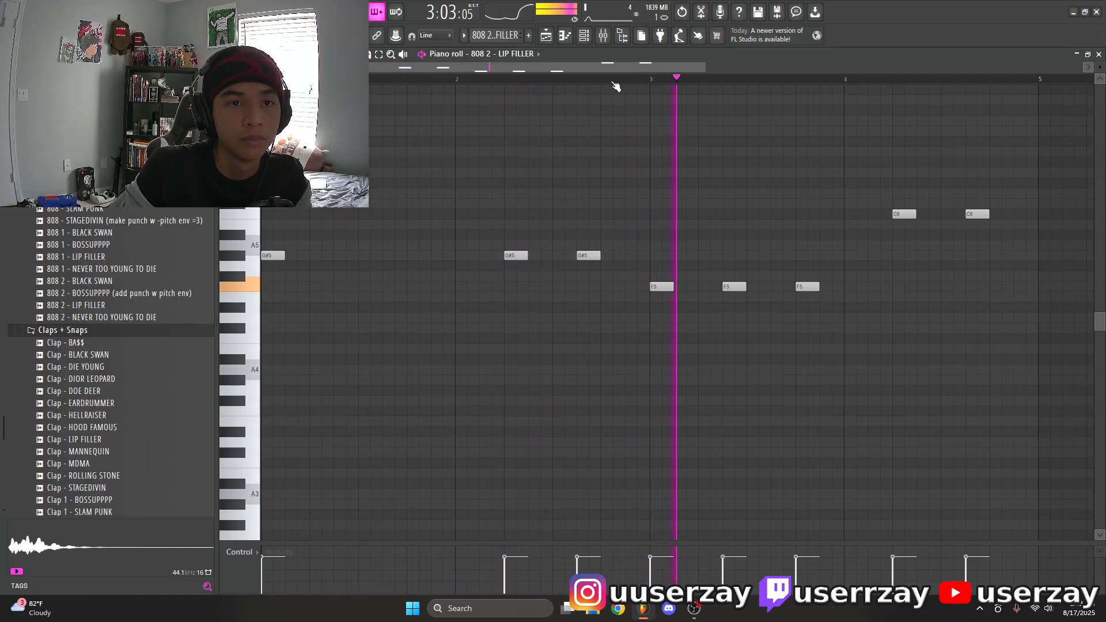
pyautogui.scroll(-2, 614, 87)
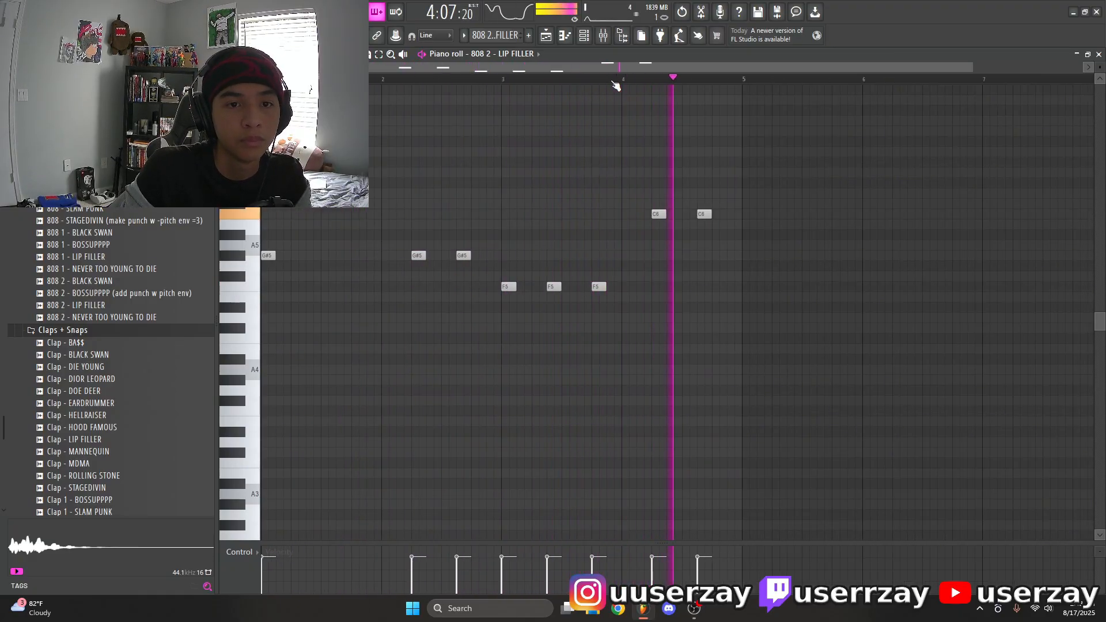
pyautogui.press('space')
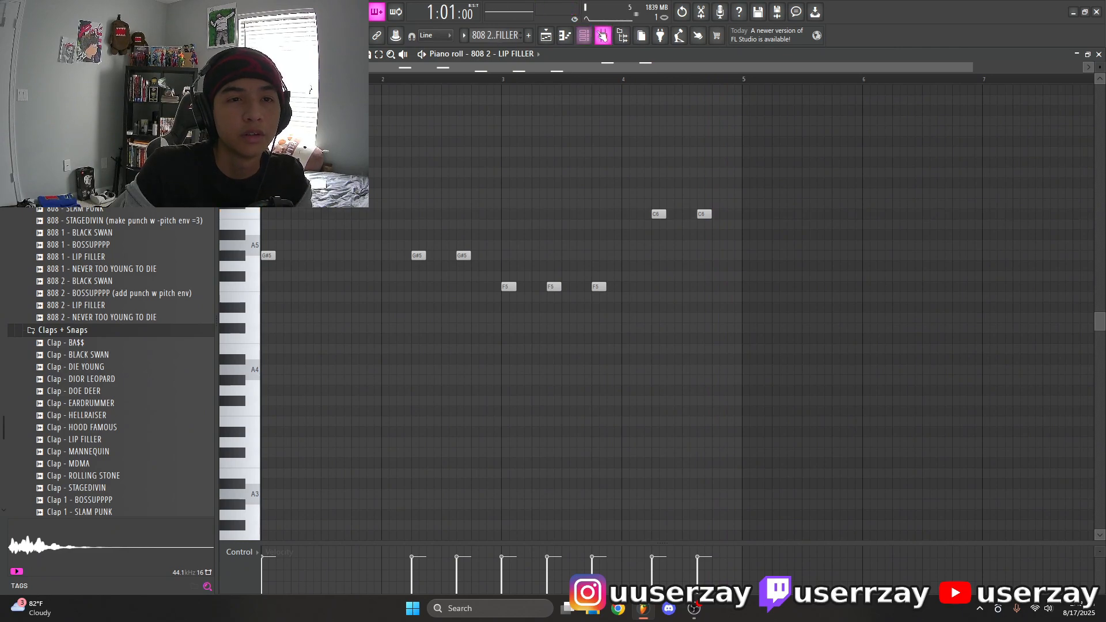
# Examine the Fruity Blood Overdrive settings on the 808 2 - LIP FILLER mixer track, and close the effect and the mixer
pyautogui.click(603, 35)
pyautogui.click(613, 179)
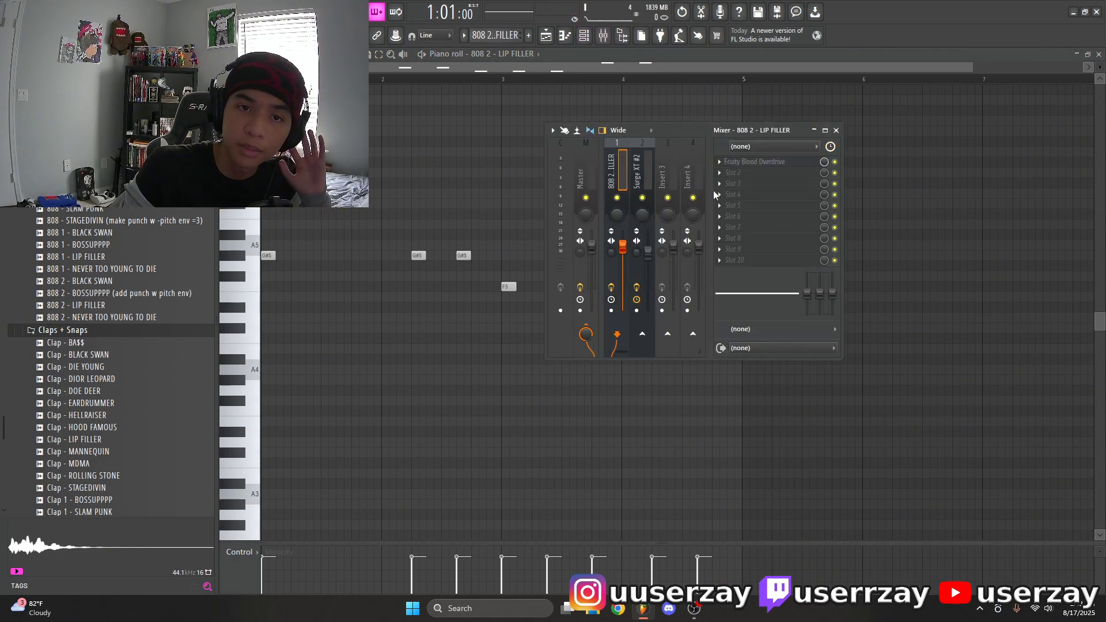
pyautogui.click(722, 164)
pyautogui.click(750, 163)
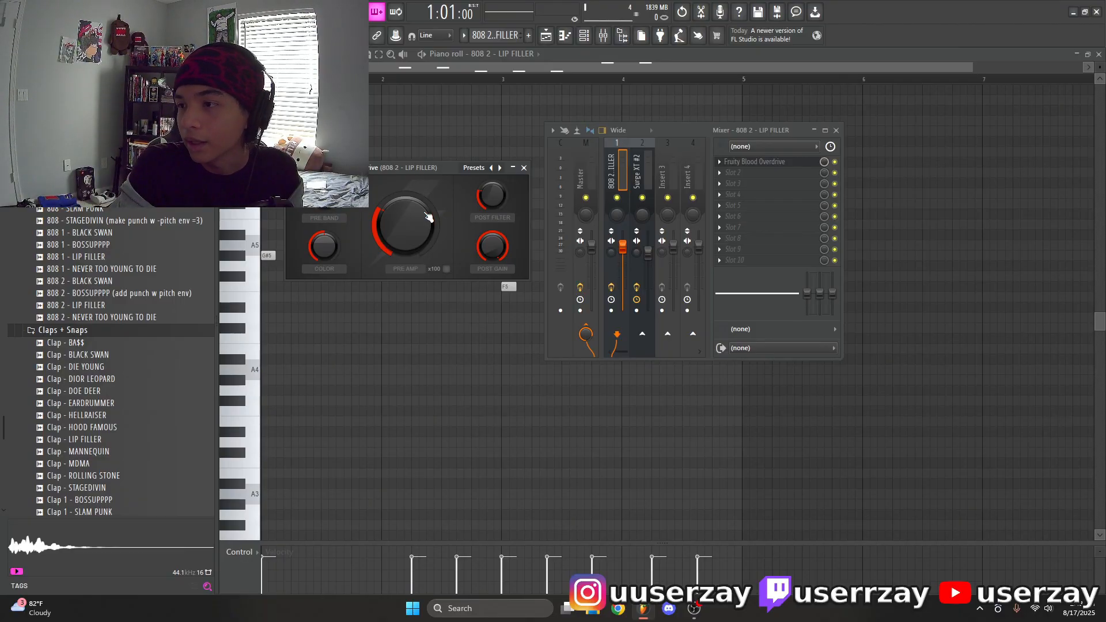
pyautogui.click(516, 167)
pyautogui.click(516, 168)
pyautogui.click(523, 167)
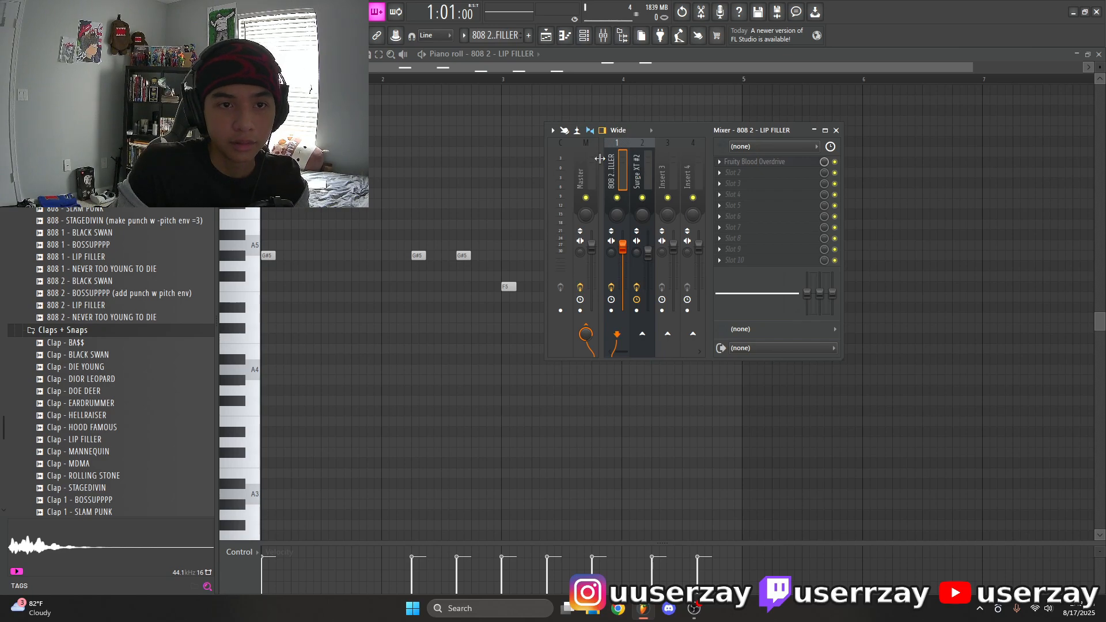
pyautogui.click(835, 130)
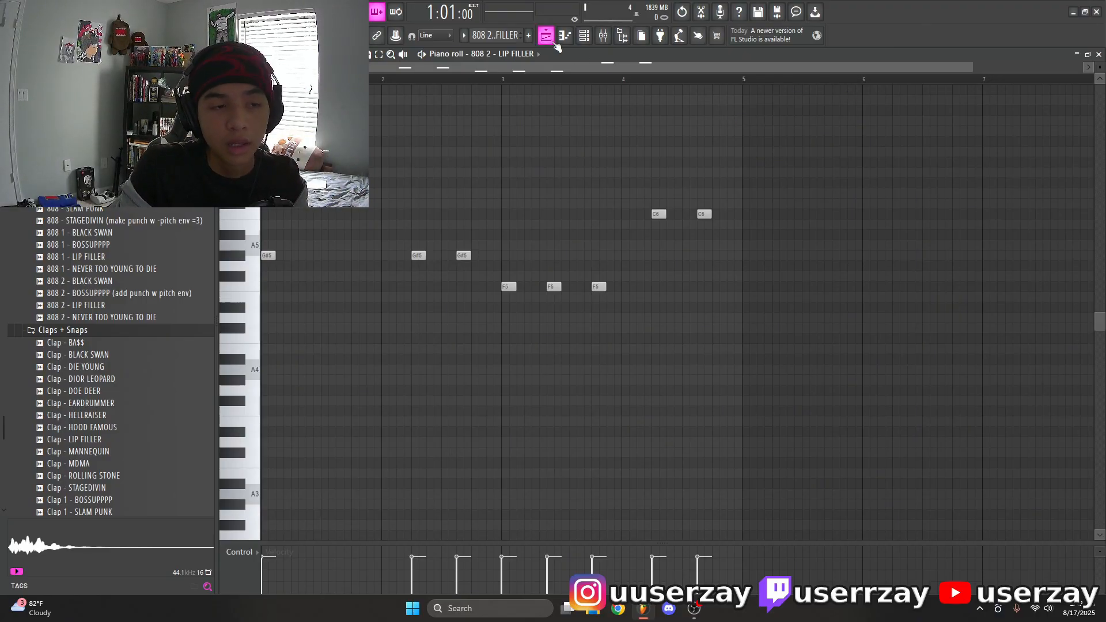
# Return to the playlist, play back the arrangement's opening bars, and stop playback
pyautogui.click(553, 41)
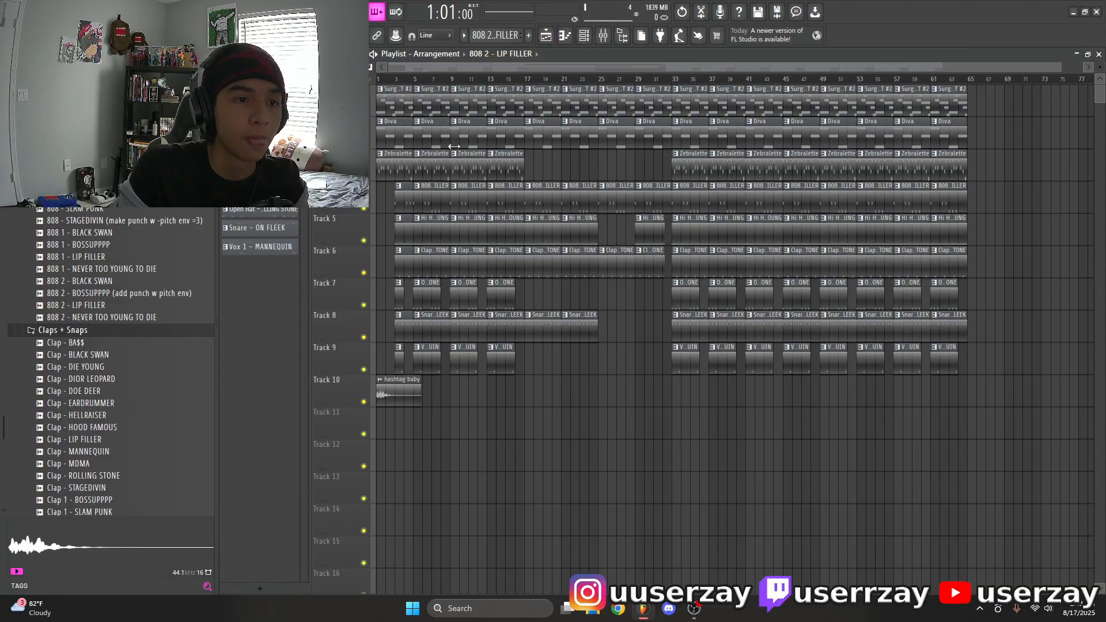
pyautogui.scroll(4, 520, 79)
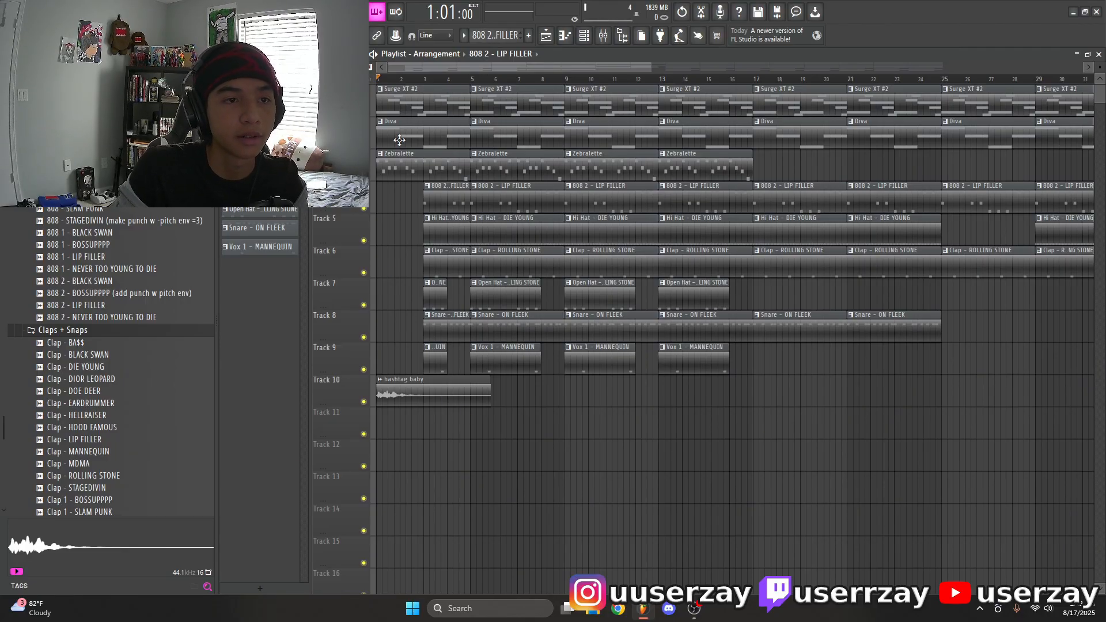
pyautogui.press('space')
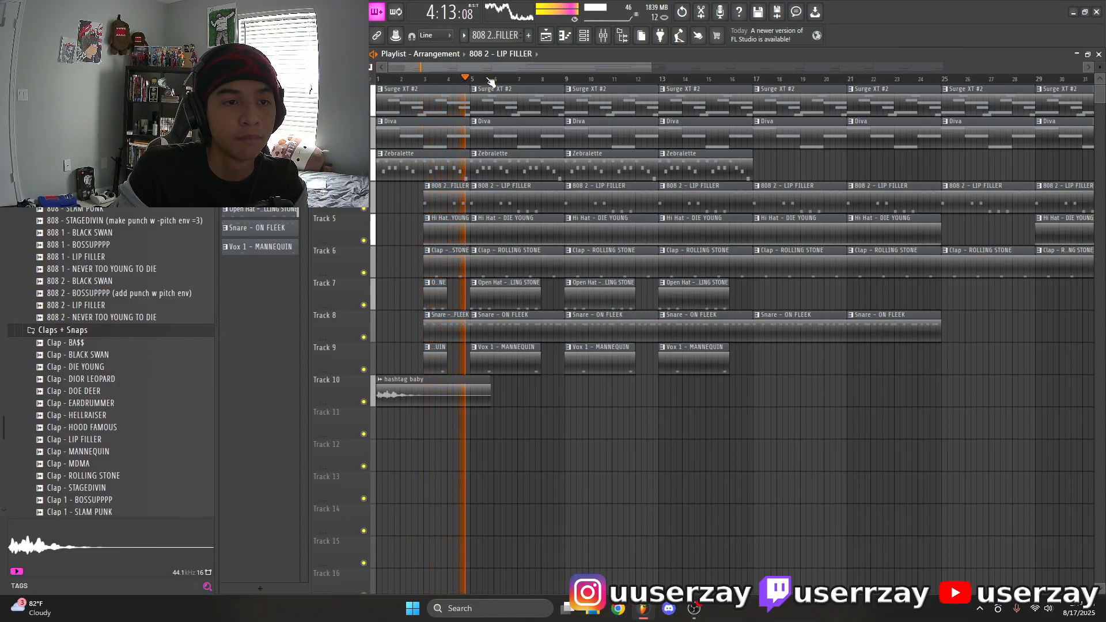
pyautogui.press('space')
# Examine the playlist arrangement as a whole and the section from bar 25 to bar 33 where drums drop out and return
pyautogui.scroll(-2, 593, 82)
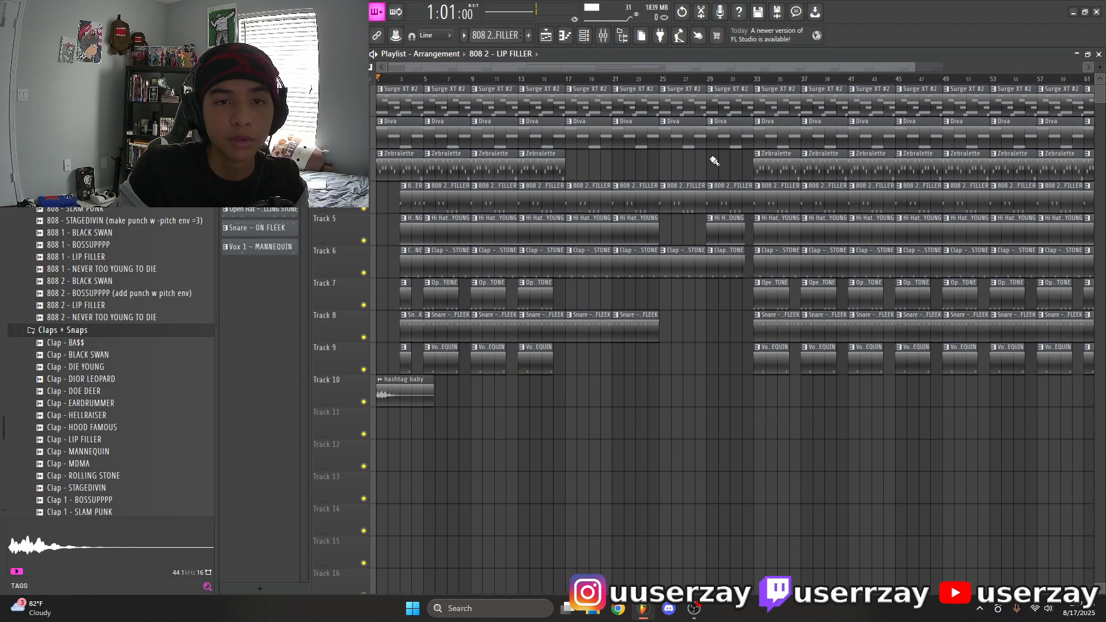
pyautogui.scroll(-2, 540, 197)
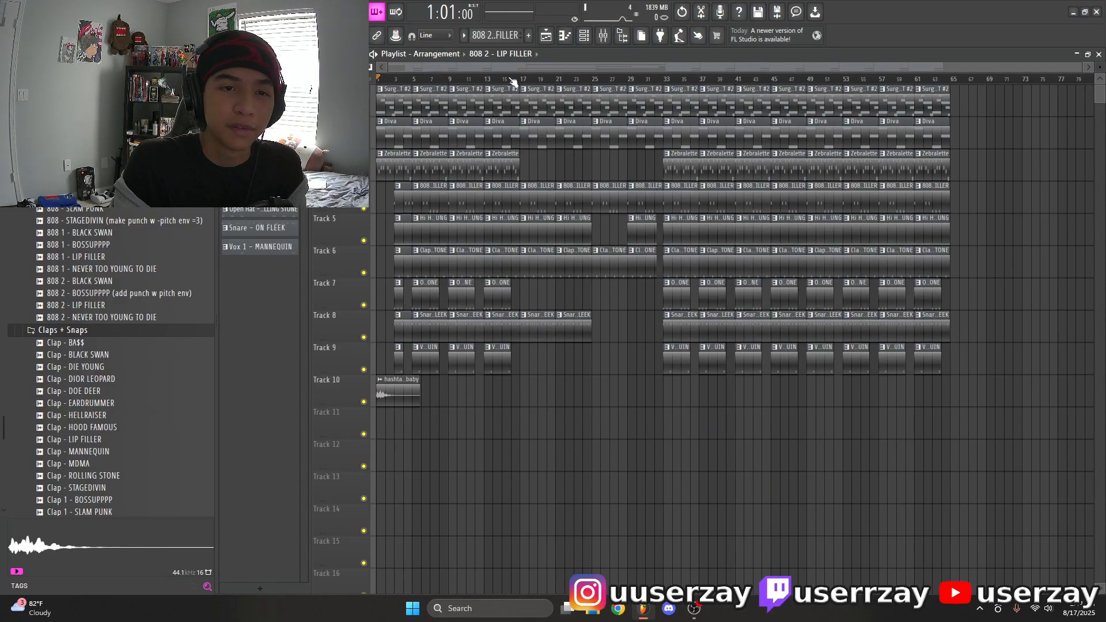
pyautogui.scroll(3, 567, 79)
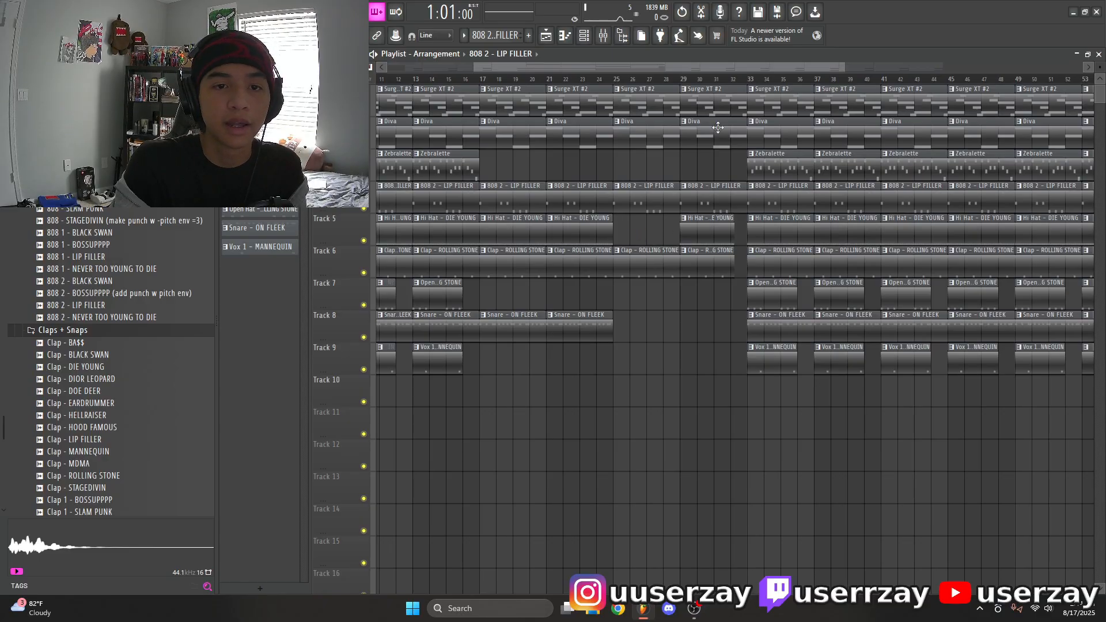
pyautogui.scroll(4, 737, 83)
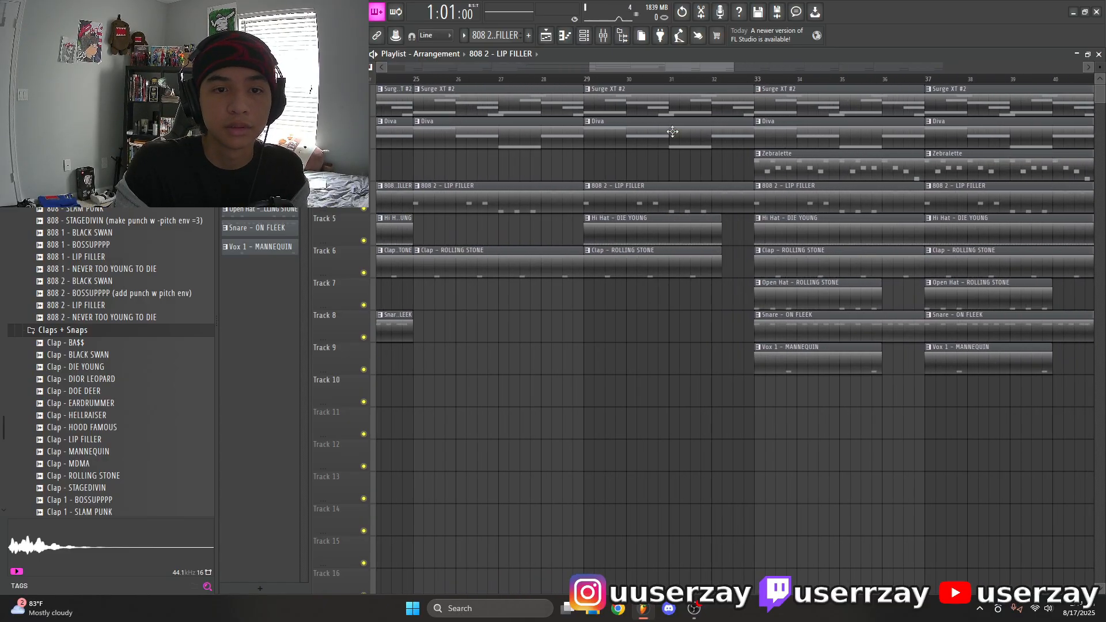
# Play back the break around bars 31 to 33 of the playlist, where the drums cut out before returning, and stop playback
pyautogui.click(706, 78)
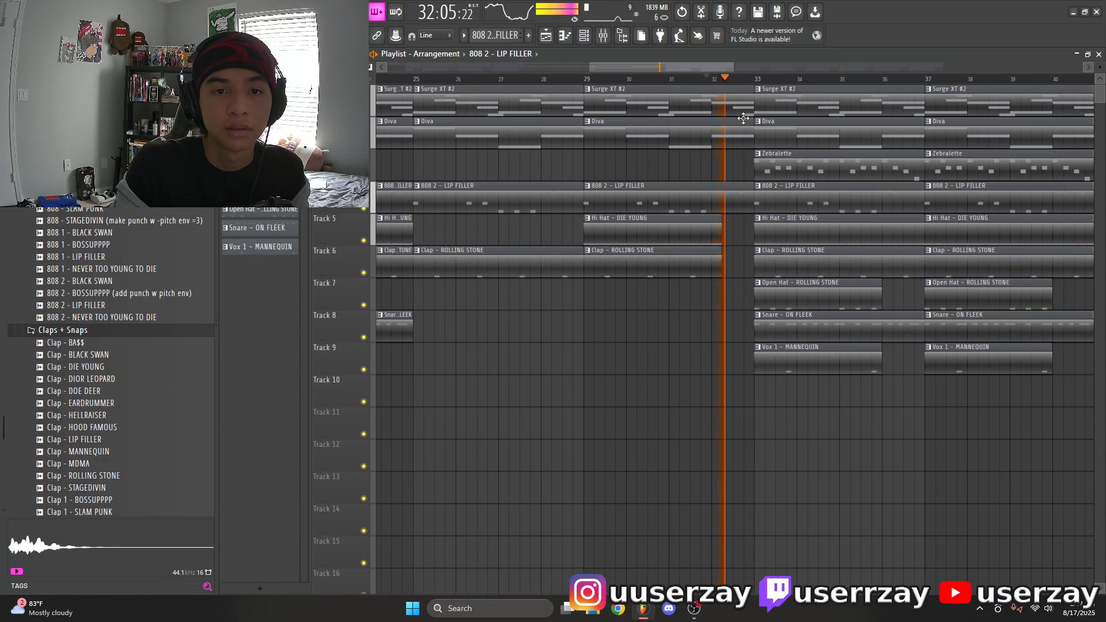
pyautogui.press('space')
pyautogui.click(675, 79)
pyautogui.press('space')
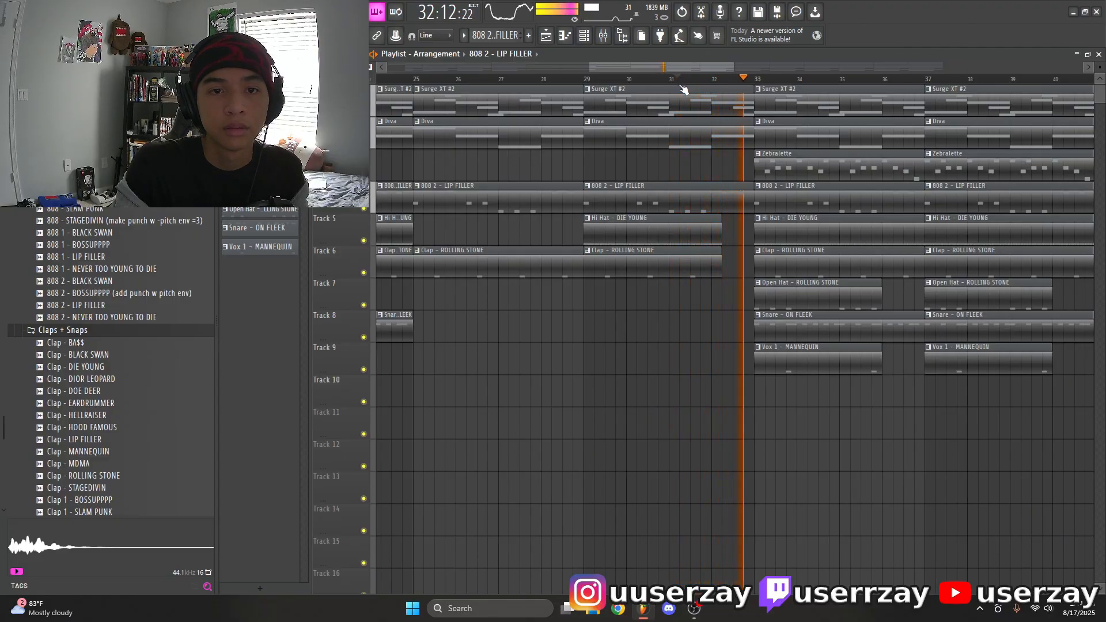
pyautogui.scroll(-4, 693, 82)
pyautogui.press('space')
# Play back the drum dropout leading into bar 25, stop playback, and return the playhead to the start of the arrangement
pyautogui.click(575, 79)
pyautogui.press('space')
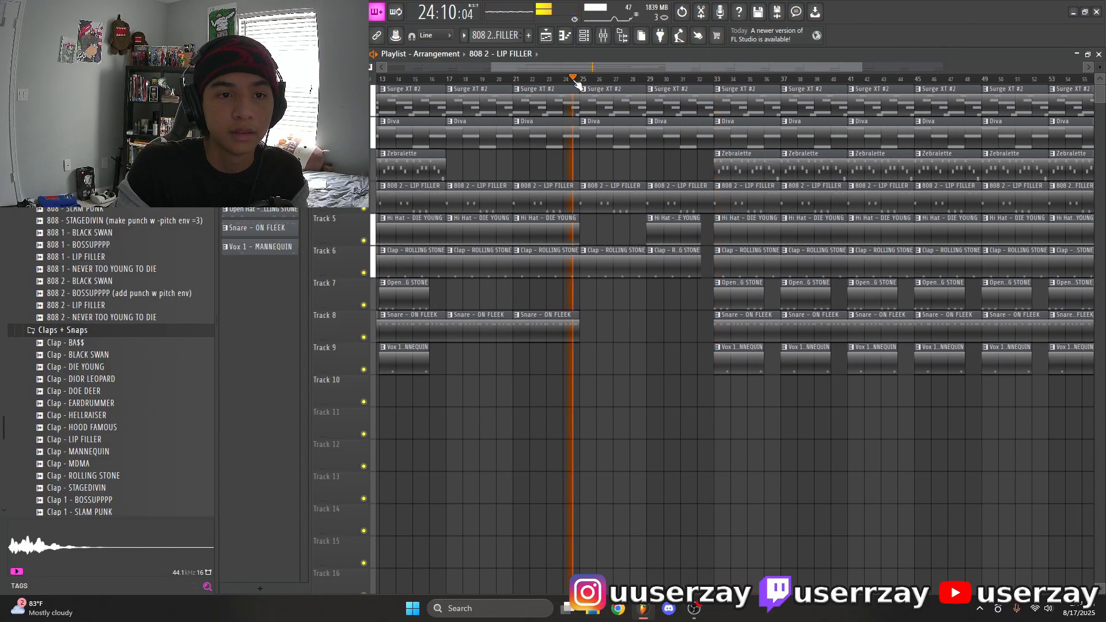
pyautogui.press('space')
pyautogui.scroll(-3, 656, 79)
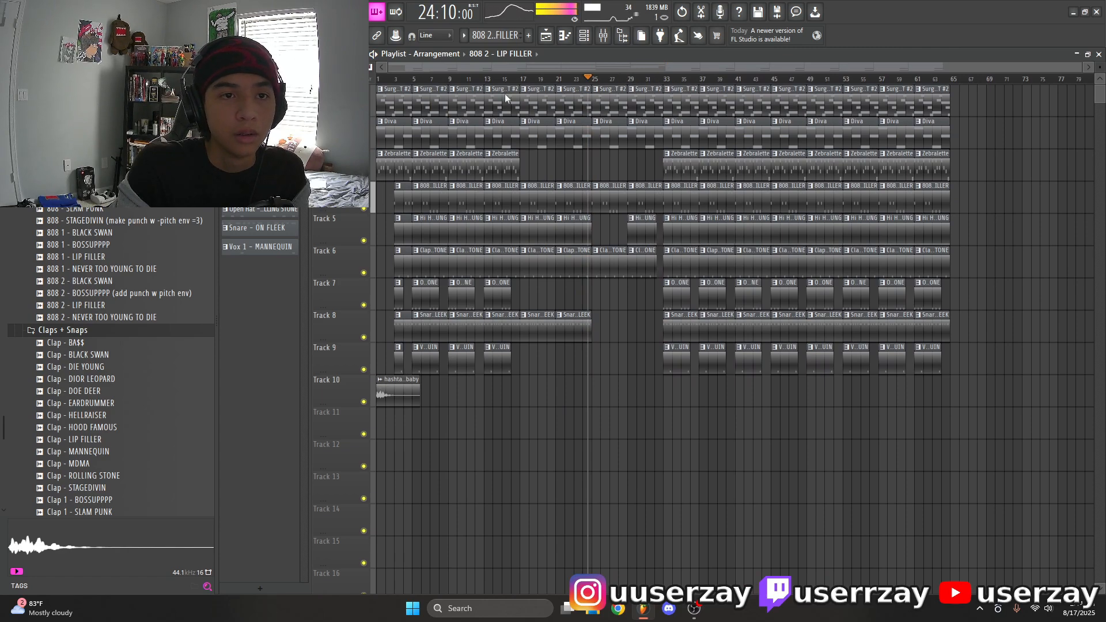
pyautogui.click(378, 79)
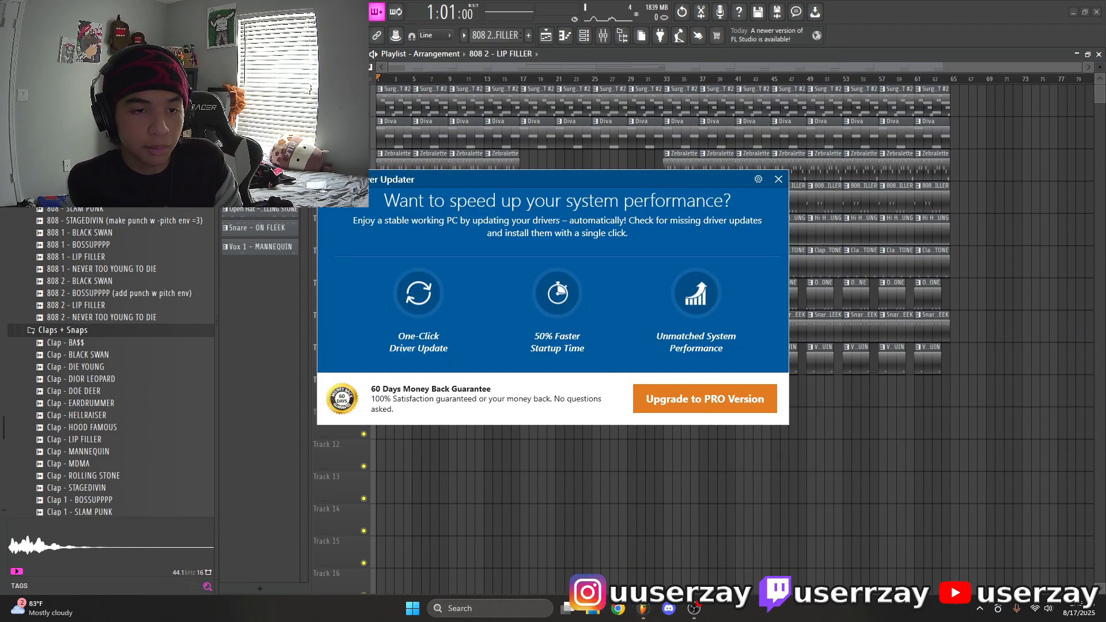
# Dismiss the Driver Updater advertisement covering the playlist
pyautogui.click(778, 179)
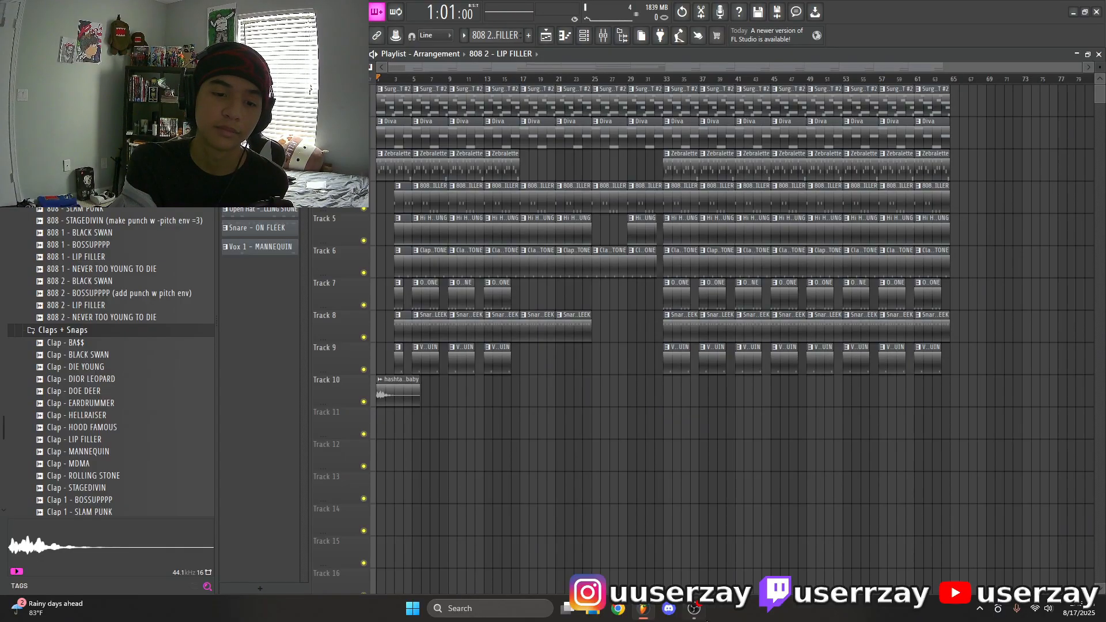
pyautogui.moveTo(703, 617)
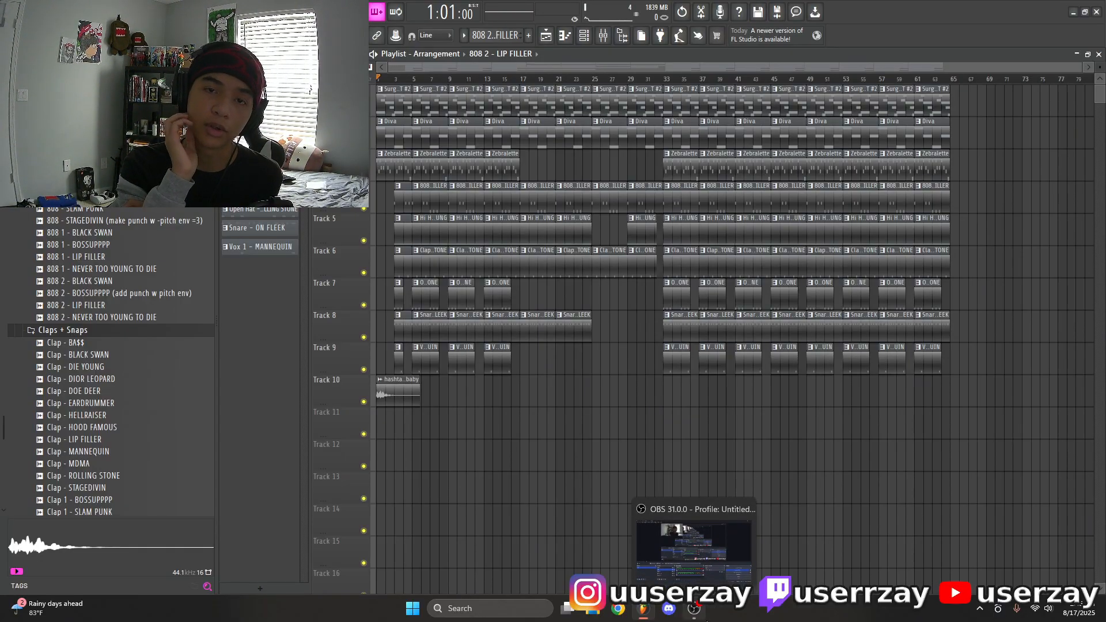